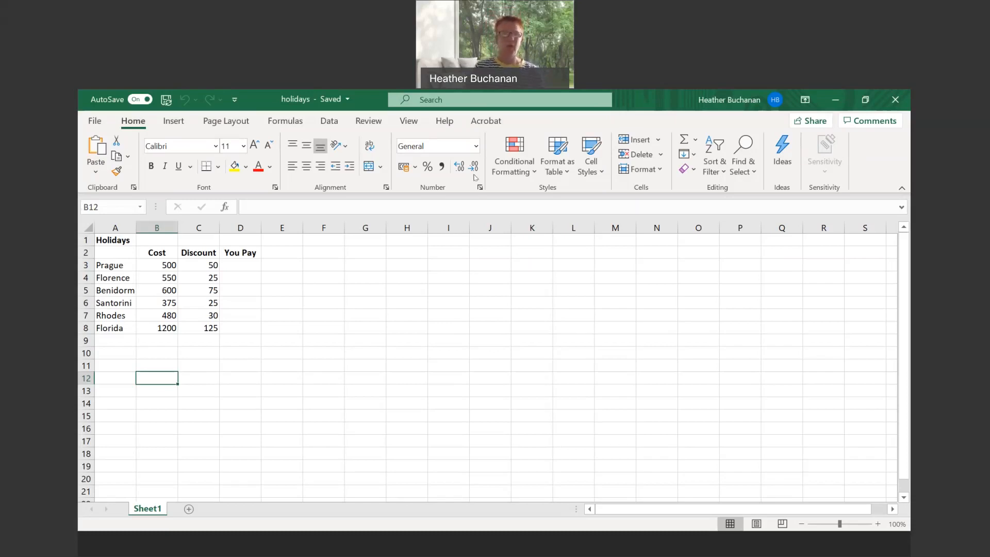
# Enter the sample numbers 50 in cell F3 and 56 in cell F4, beside the holidays table.
pyautogui.click(240, 253)
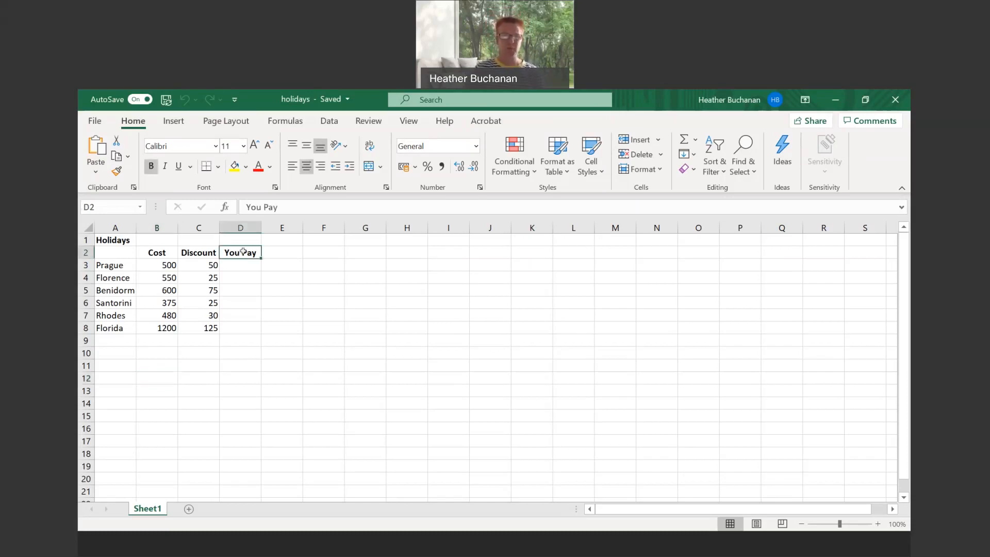
pyautogui.click(322, 262)
pyautogui.write('50')
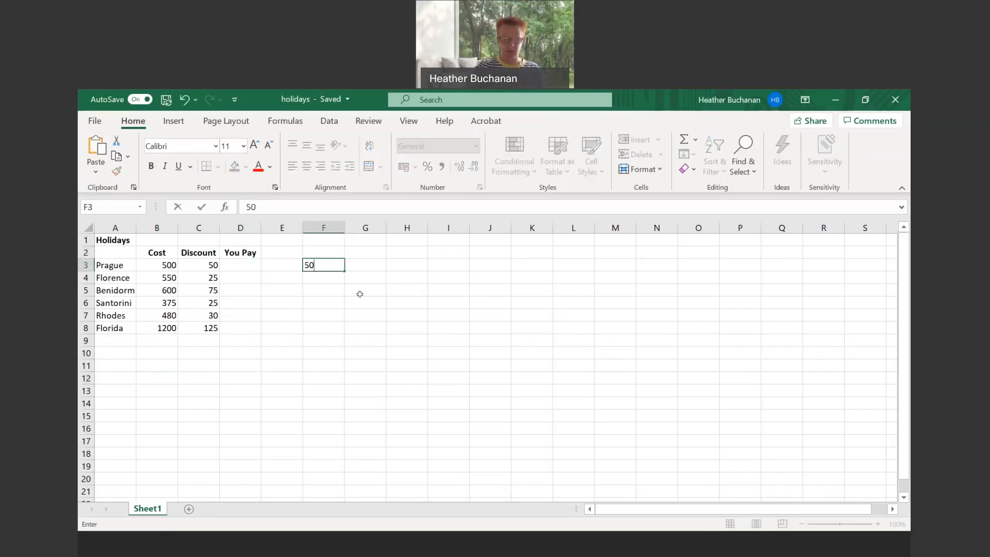
pyautogui.press('Return')
pyautogui.write('56')
pyautogui.press('Return')
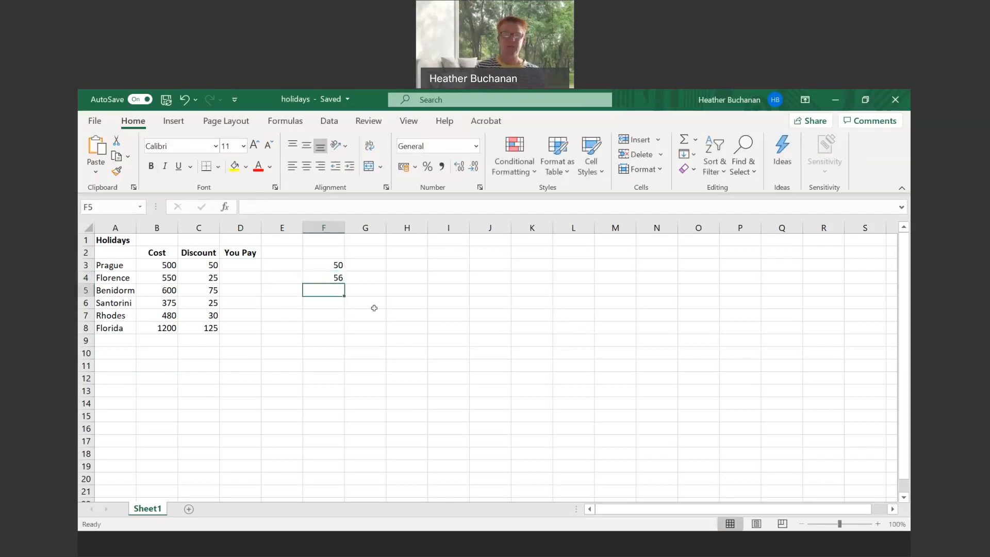
# Add the two sample numbers in cell F5 with the formula =F3+F4, then reselect that cell.
pyautogui.write('=')
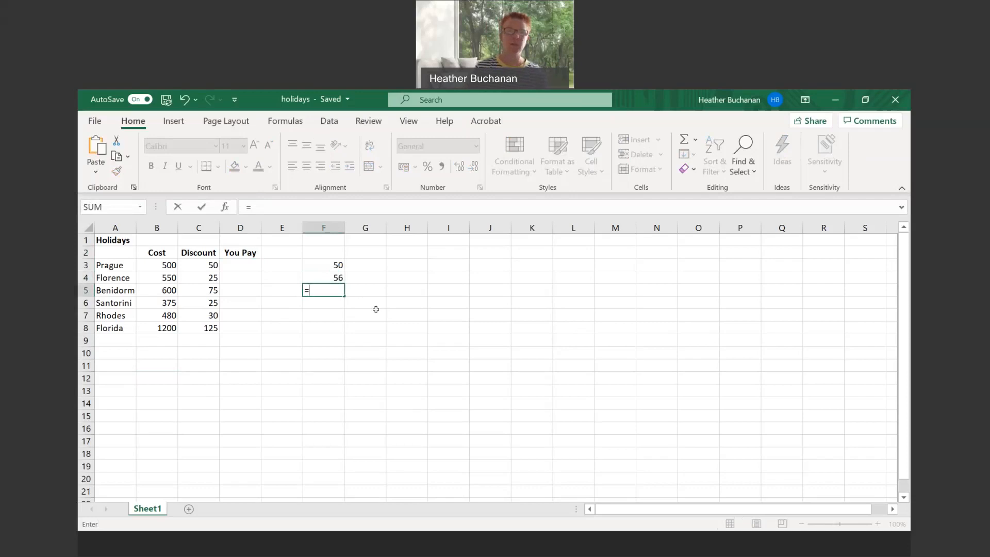
pyautogui.click(331, 266)
pyautogui.click(330, 266)
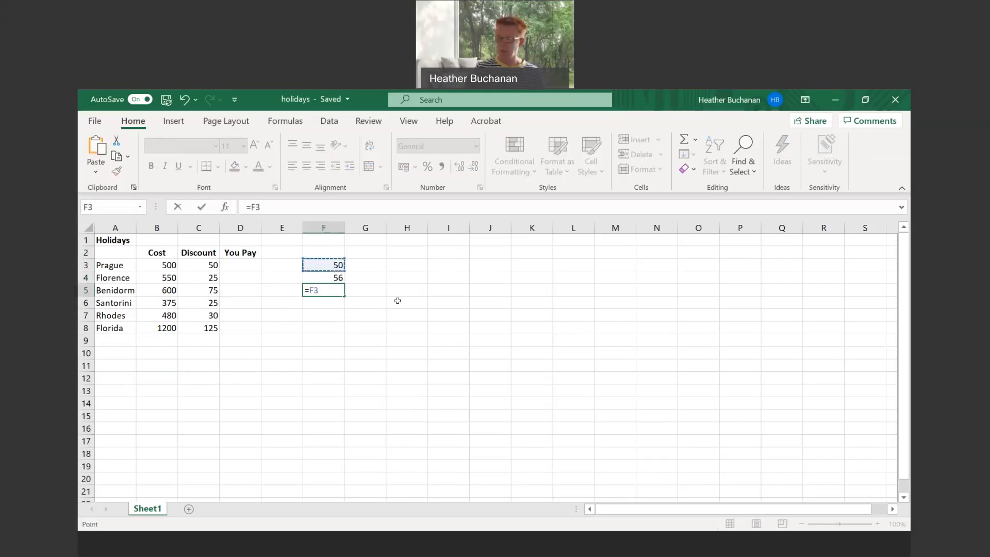
pyautogui.write('+')
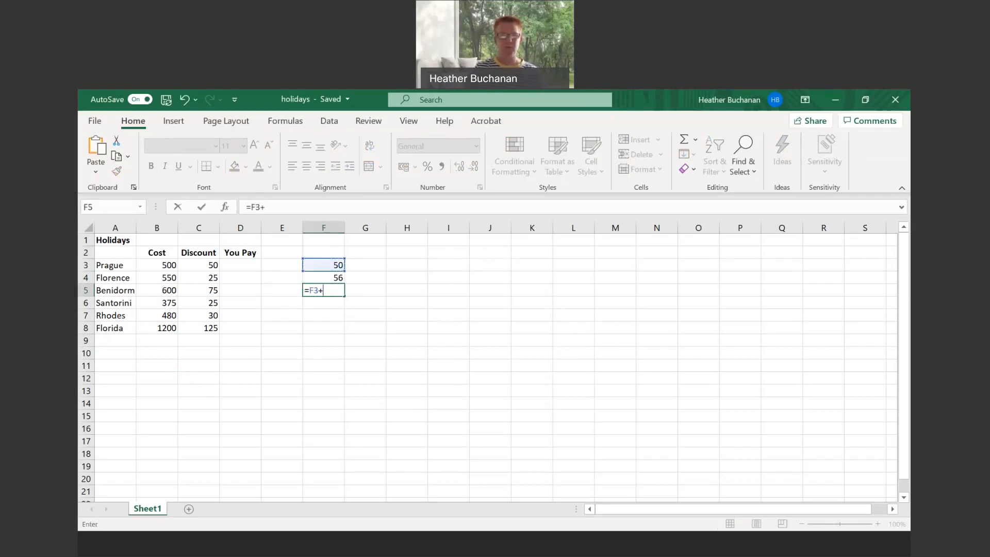
pyautogui.click(331, 277)
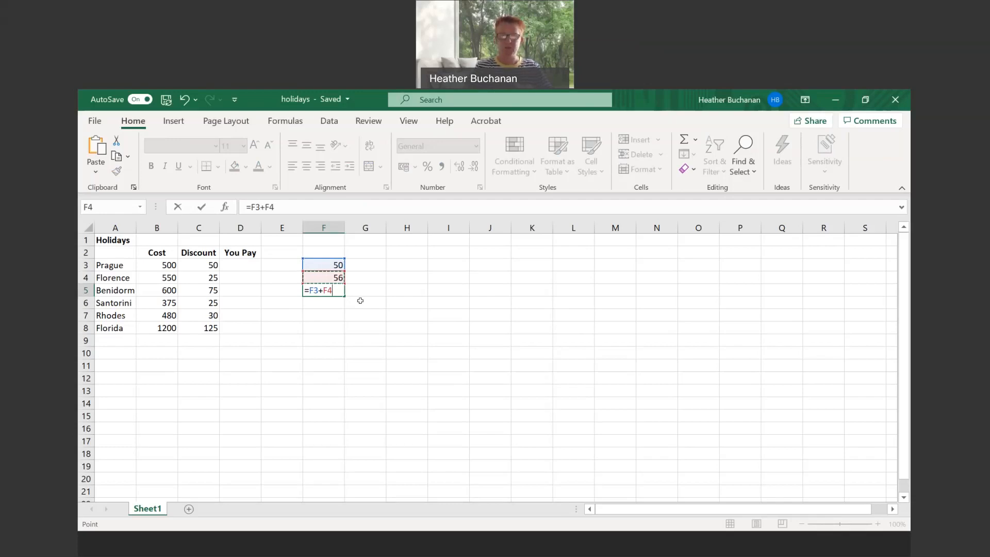
pyautogui.press('Return')
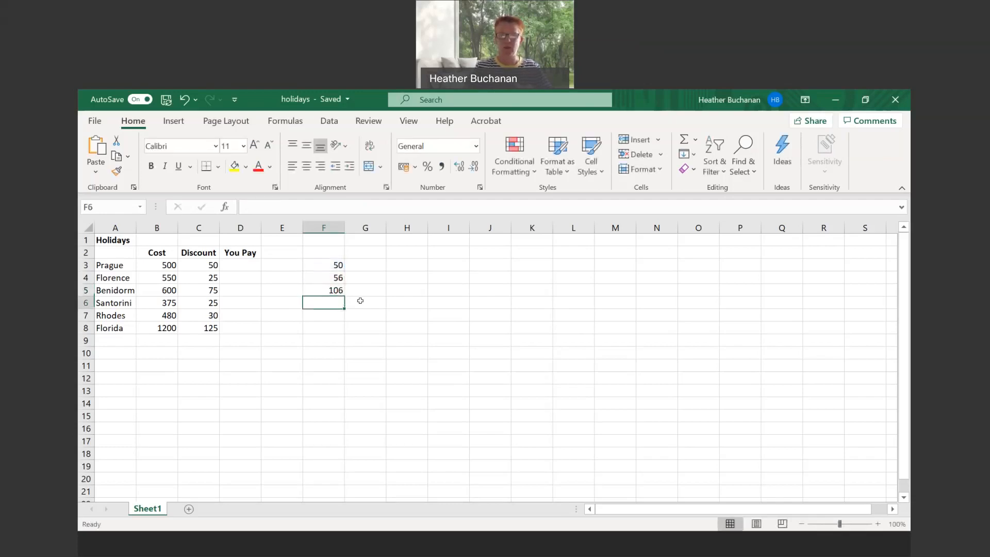
pyautogui.press('Up')
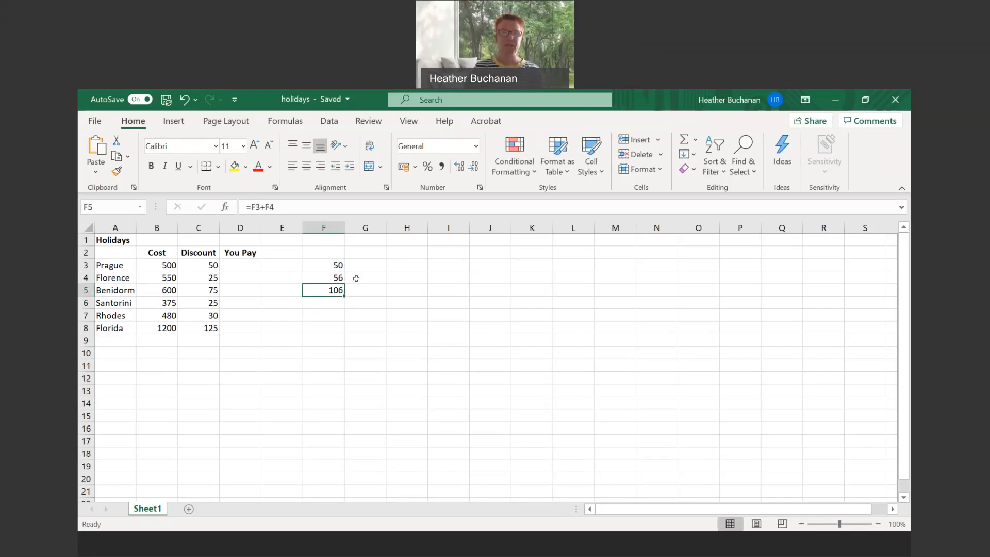
# Change the first sample number in F3 to 98 and check the sum formula in F5.
pyautogui.click(330, 262)
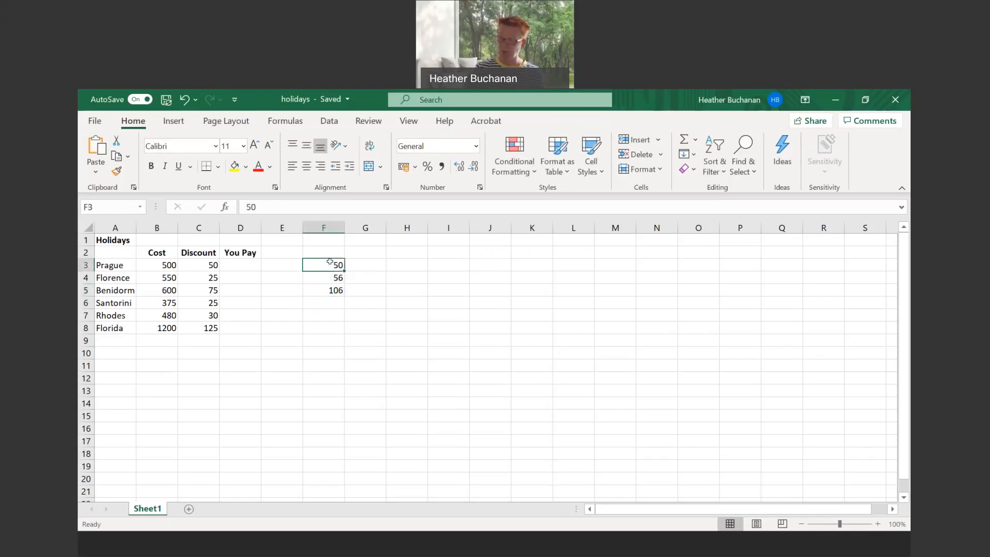
pyautogui.write('98')
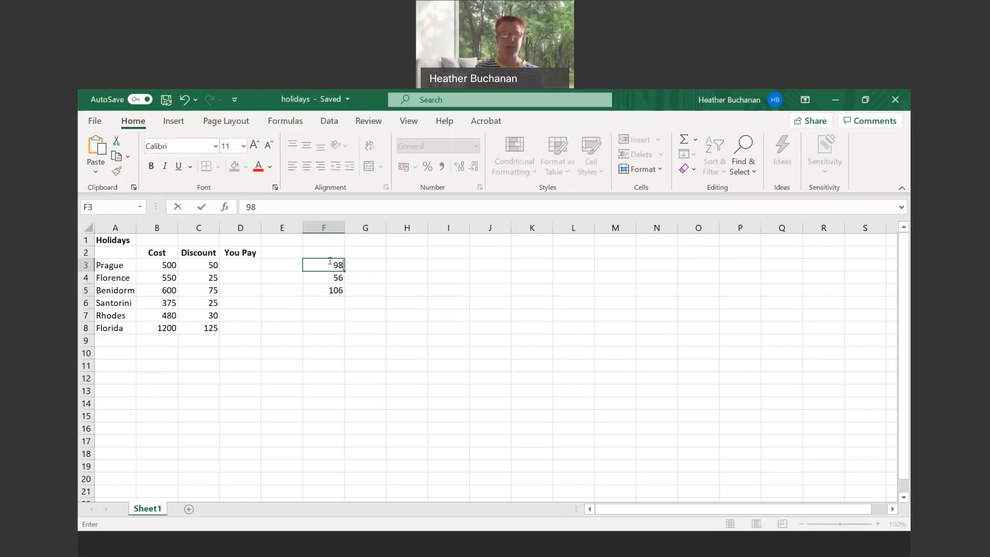
pyautogui.press('Return')
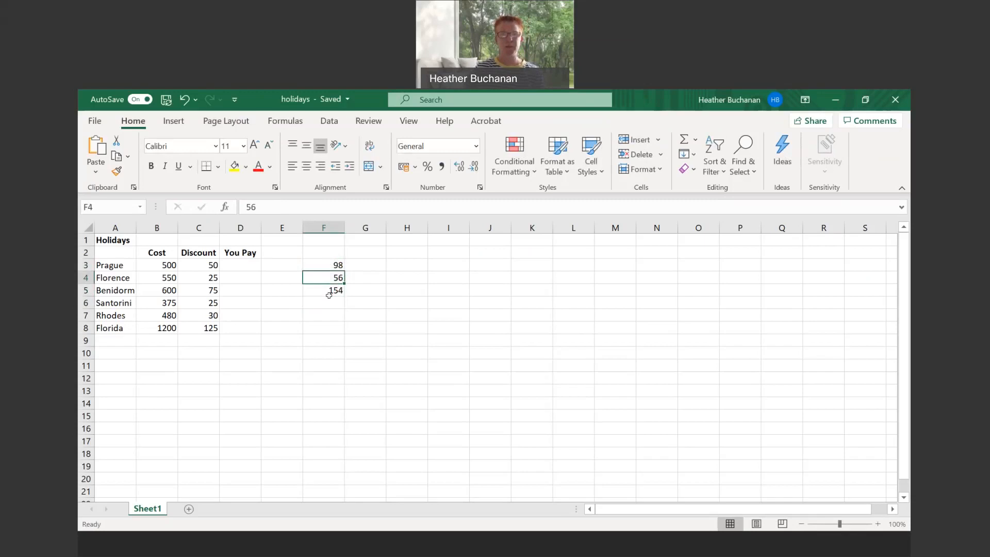
pyautogui.click(330, 294)
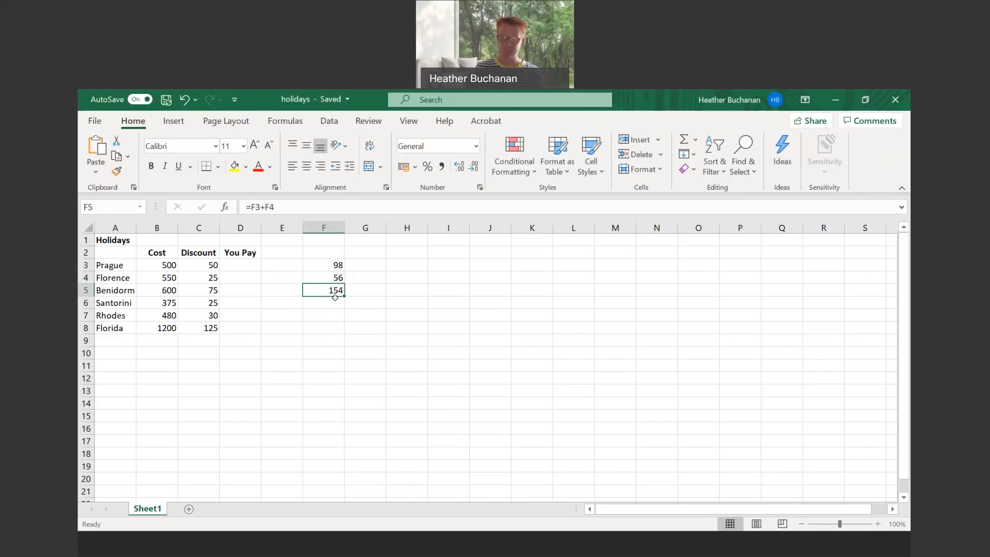
pyautogui.click(371, 261)
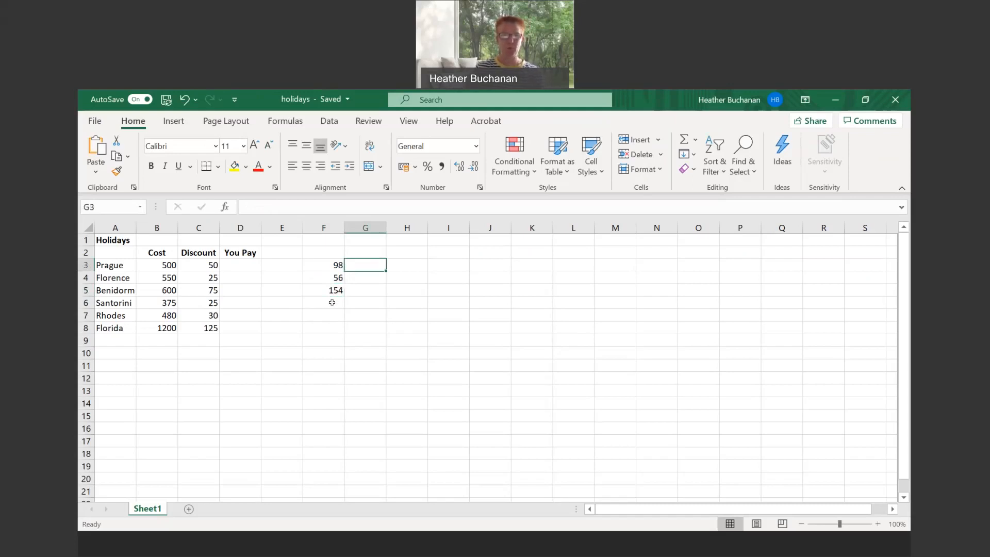
# Multiply the two sample numbers in cell F6 with the formula =F3*F4.
pyautogui.click(331, 304)
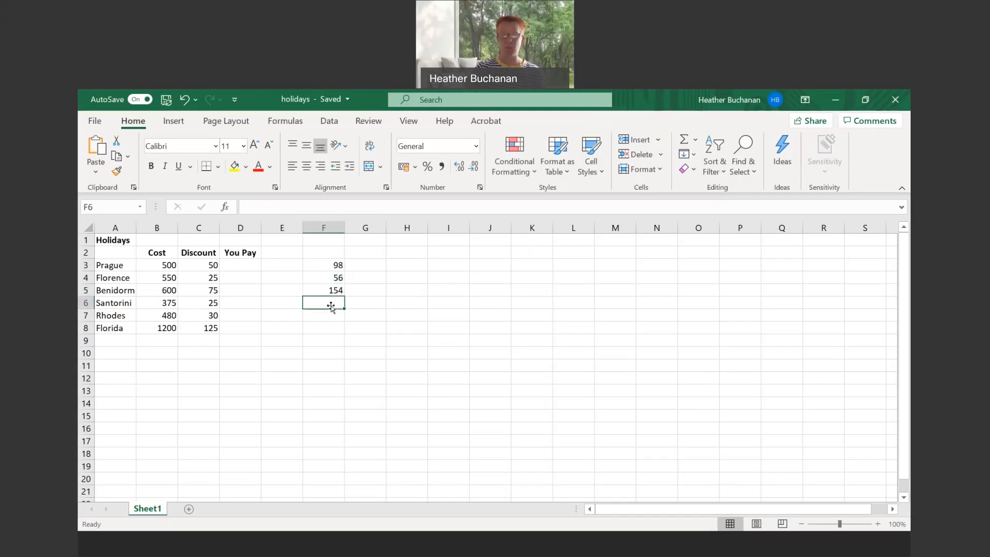
pyautogui.write('=')
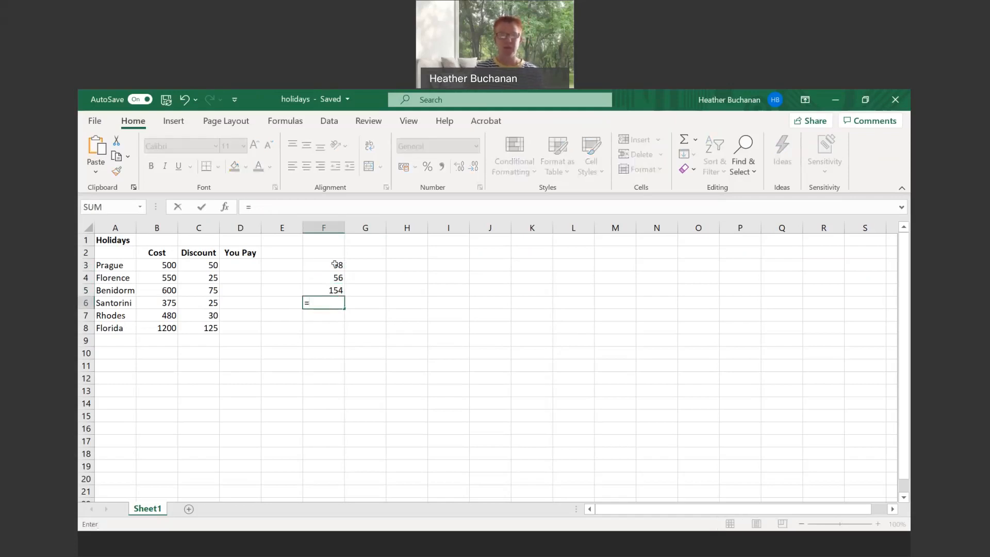
pyautogui.click(335, 264)
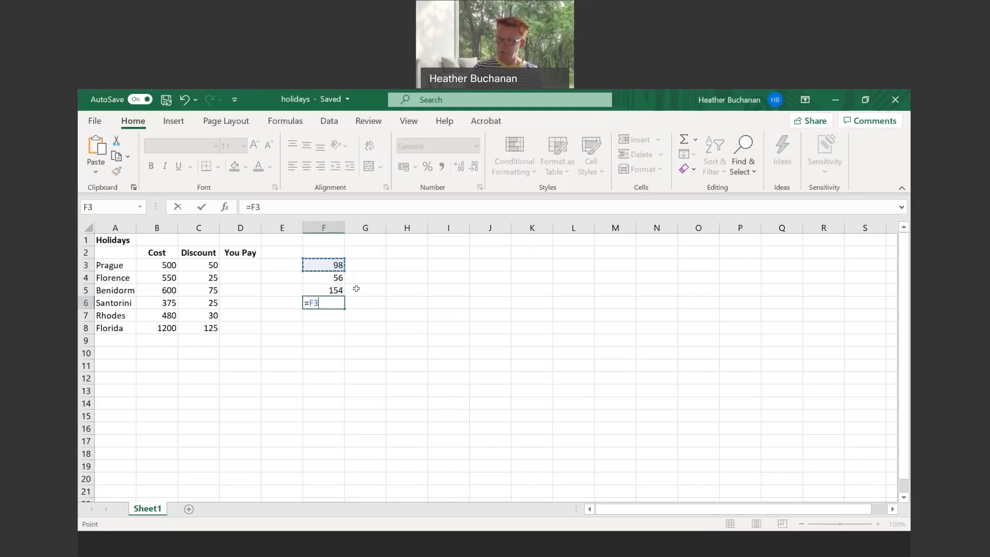
pyautogui.write('*')
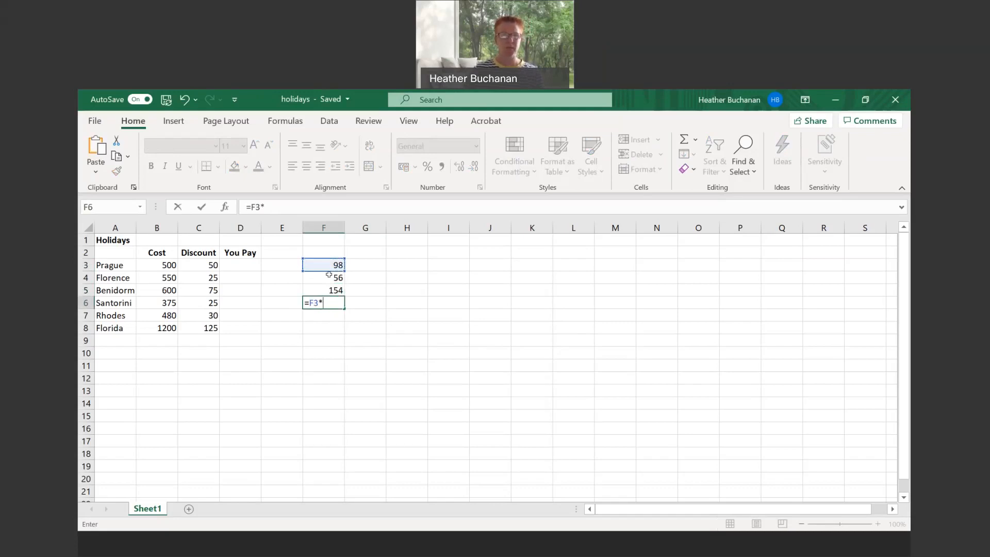
pyautogui.click(329, 274)
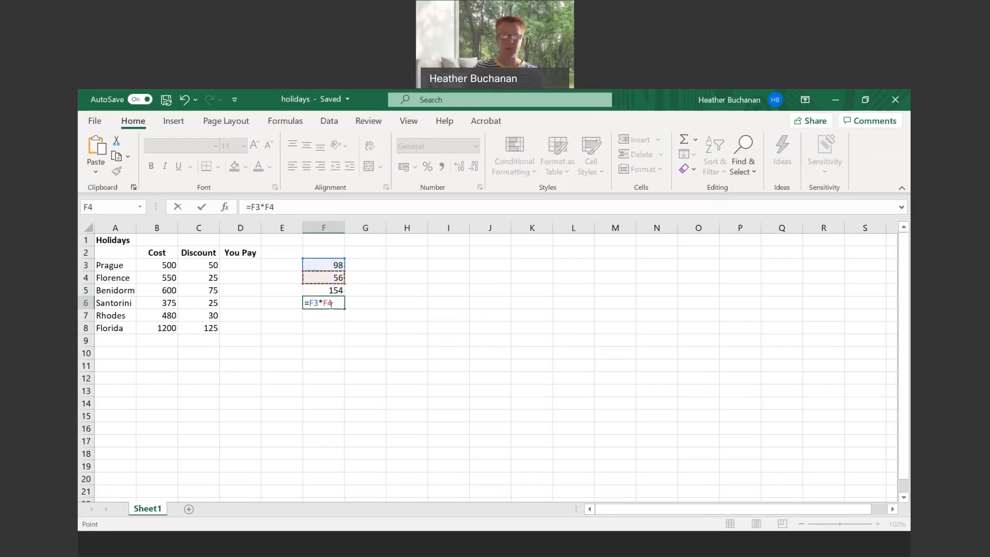
pyautogui.press('Return')
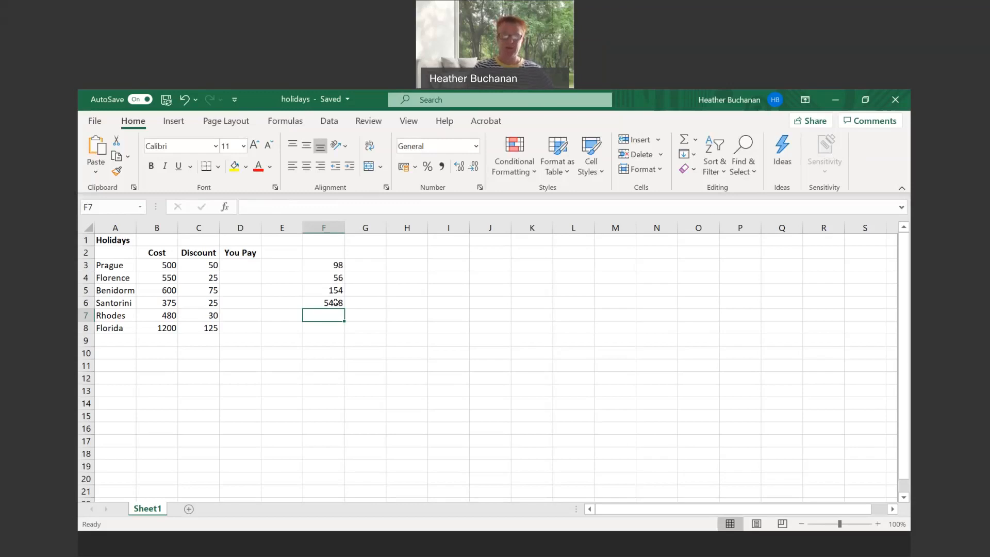
# Divide the first sample number by the second in cell F7 with the formula =F3/F4.
pyautogui.write('=')
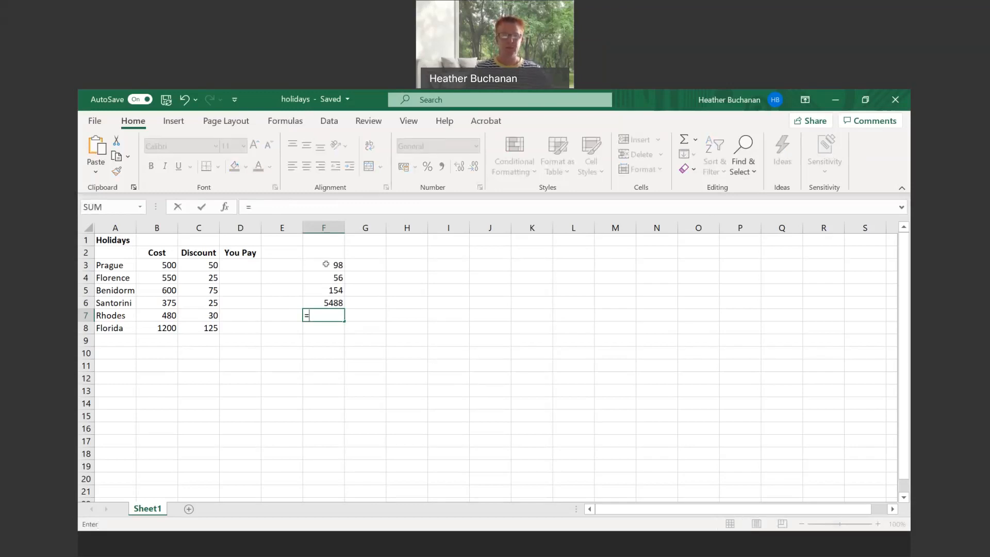
pyautogui.click(326, 264)
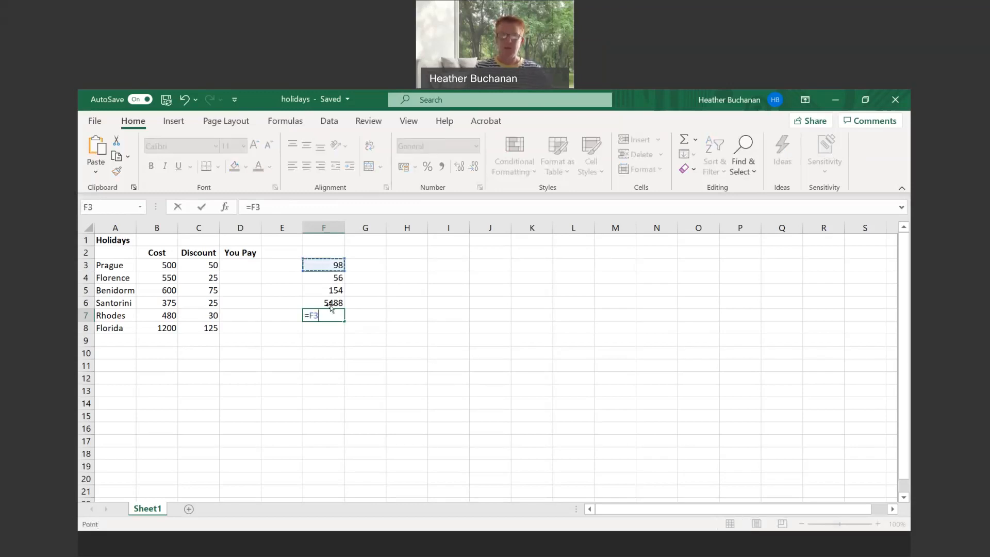
pyautogui.write('/')
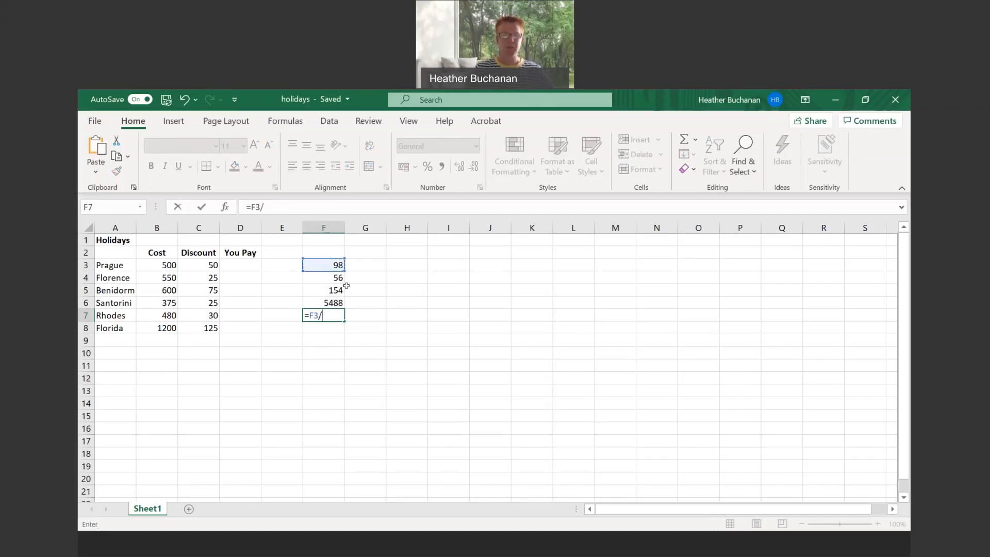
pyautogui.click(326, 279)
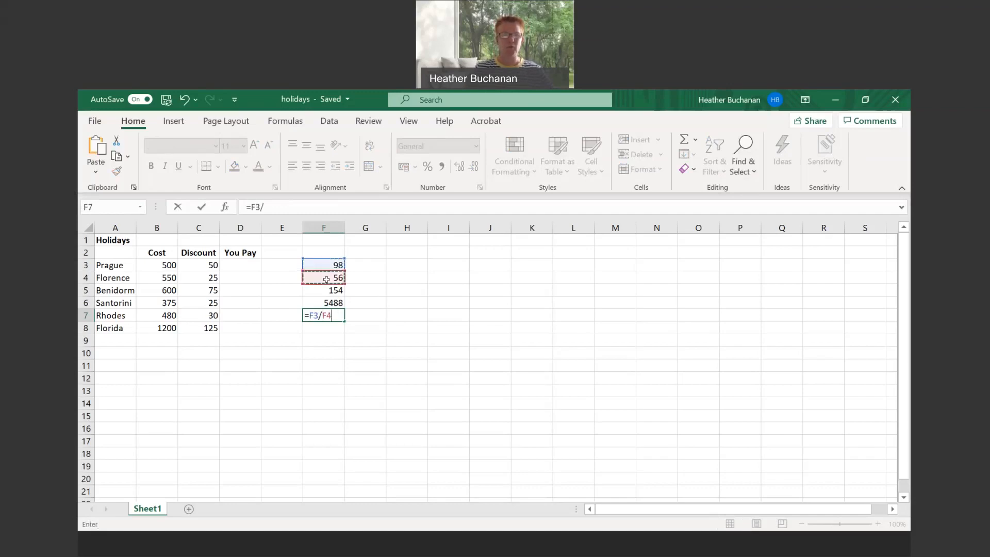
pyautogui.press('Return')
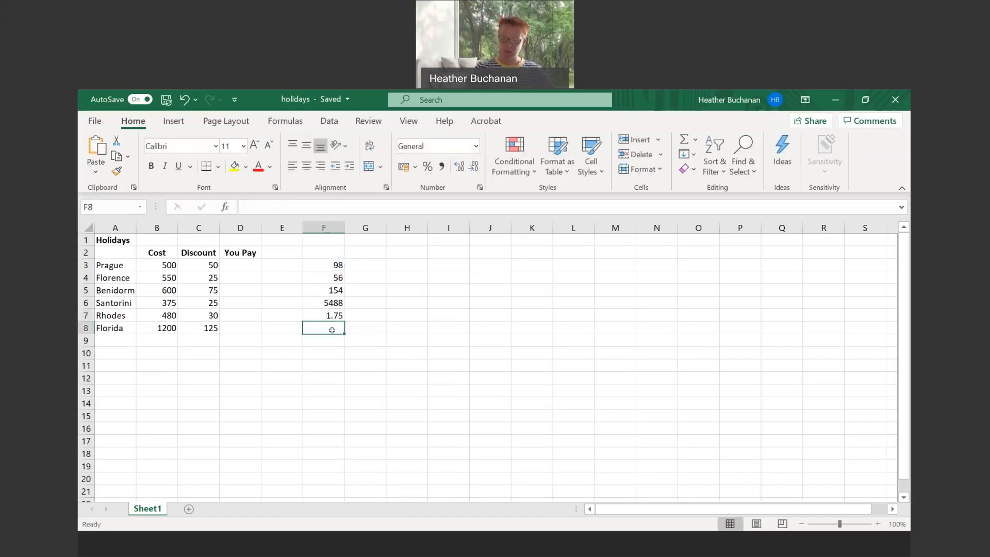
# Subtract the second sample number from the first in cell F8 with the formula =F3-F4.
pyautogui.write('=')
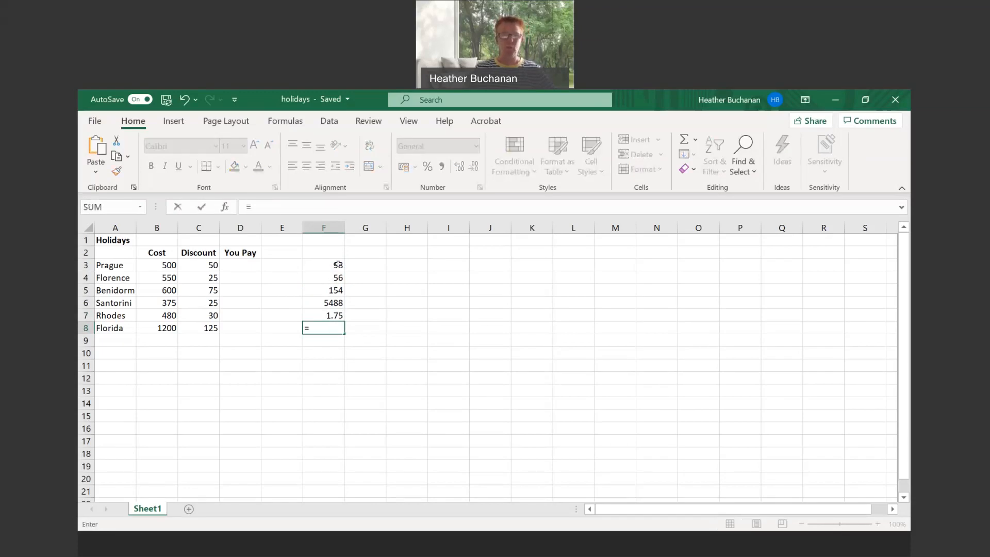
pyautogui.click(338, 265)
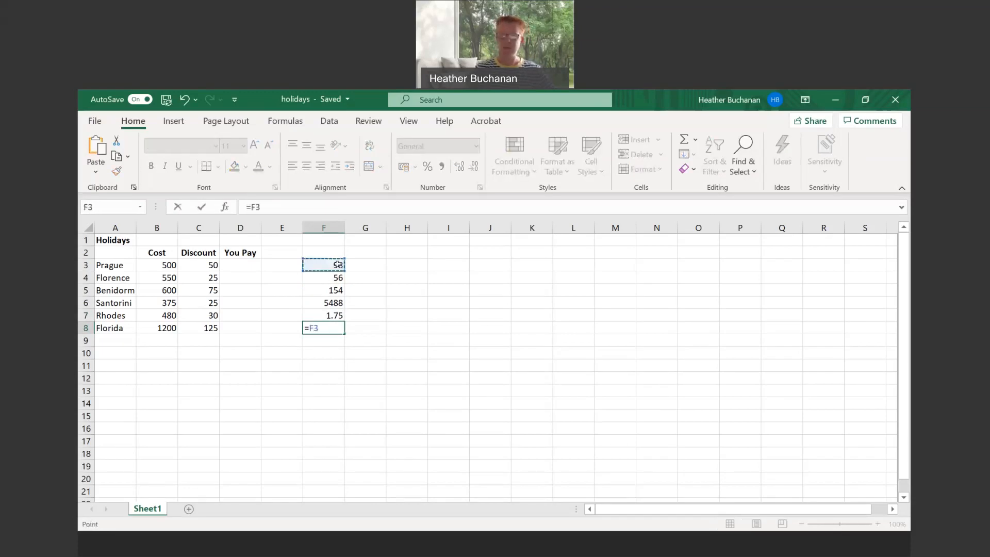
pyautogui.write('-')
pyautogui.click(330, 277)
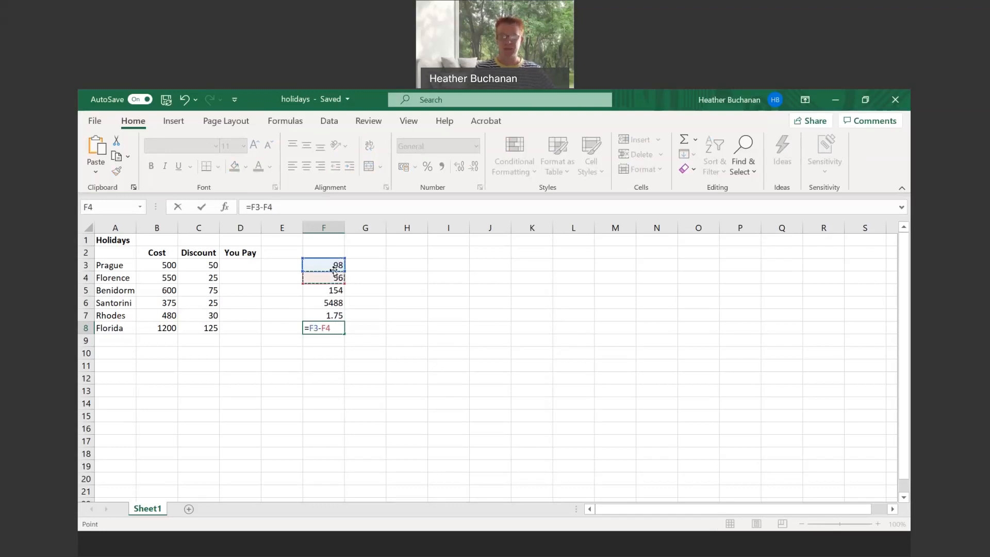
pyautogui.press('Return')
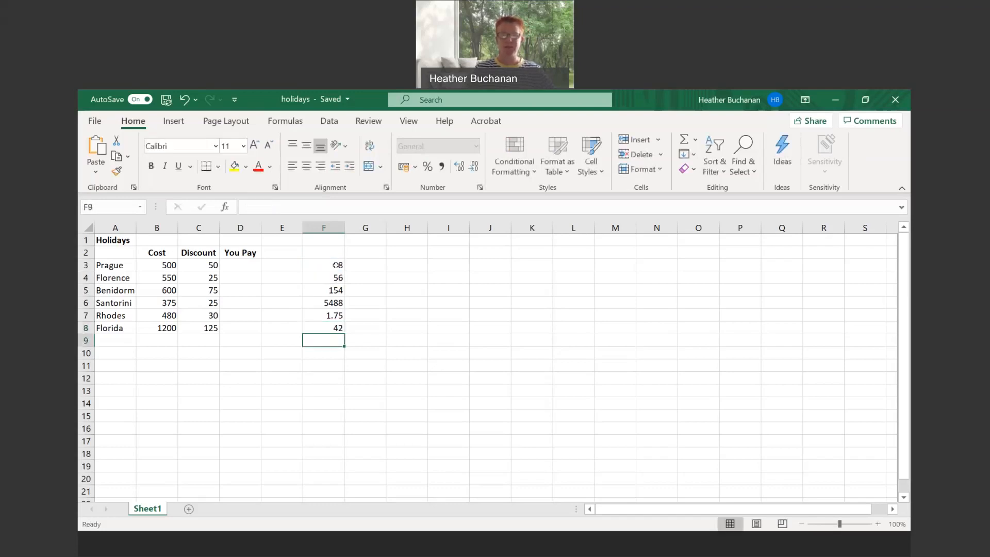
# Clear all the sample numbers and formulas from cells F3 to F8.
pyautogui.moveTo(325, 260); pyautogui.dragTo(309, 330)
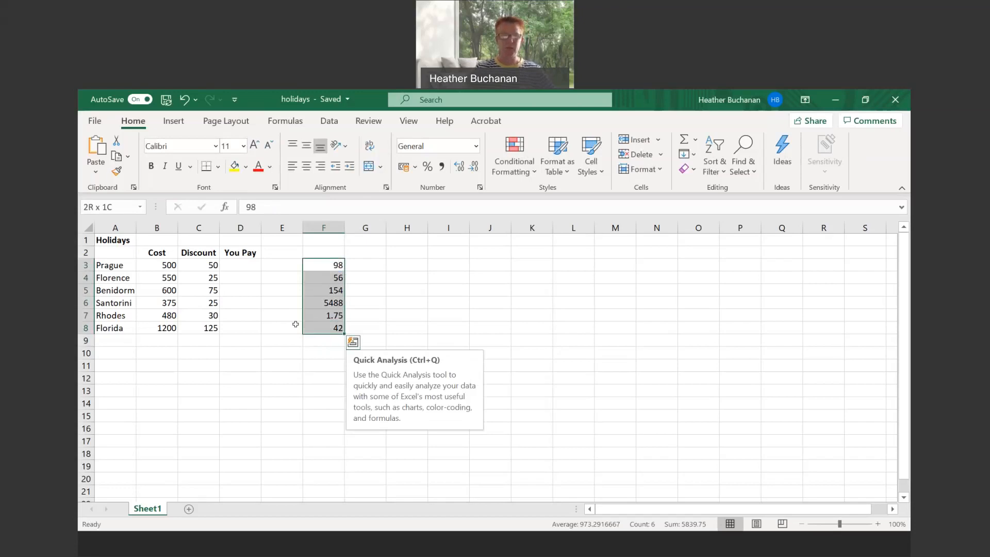
pyautogui.press('Delete')
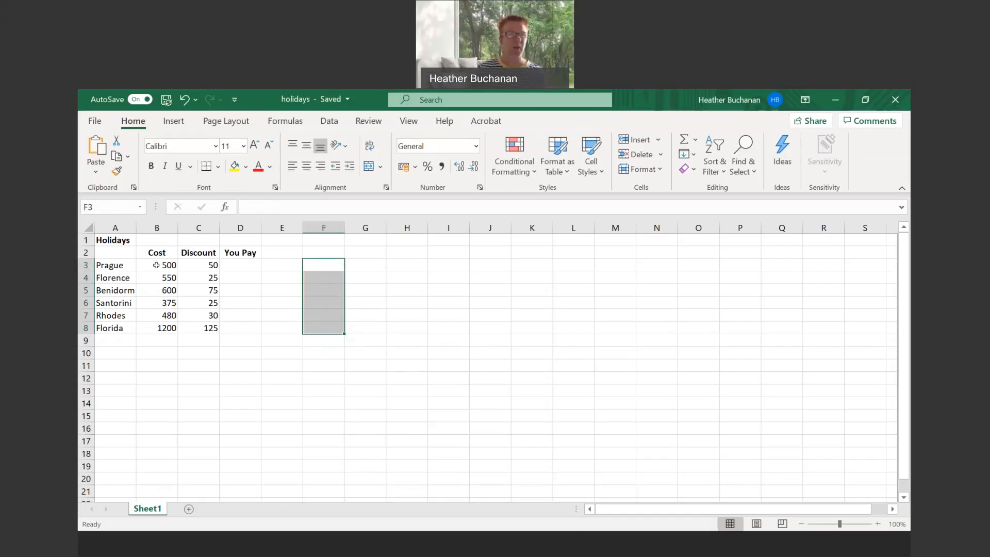
# Calculate the Prague You Pay amount in cell D3 by subtracting the discount from the cost with the formula =B3-C3.
pyautogui.click(240, 265)
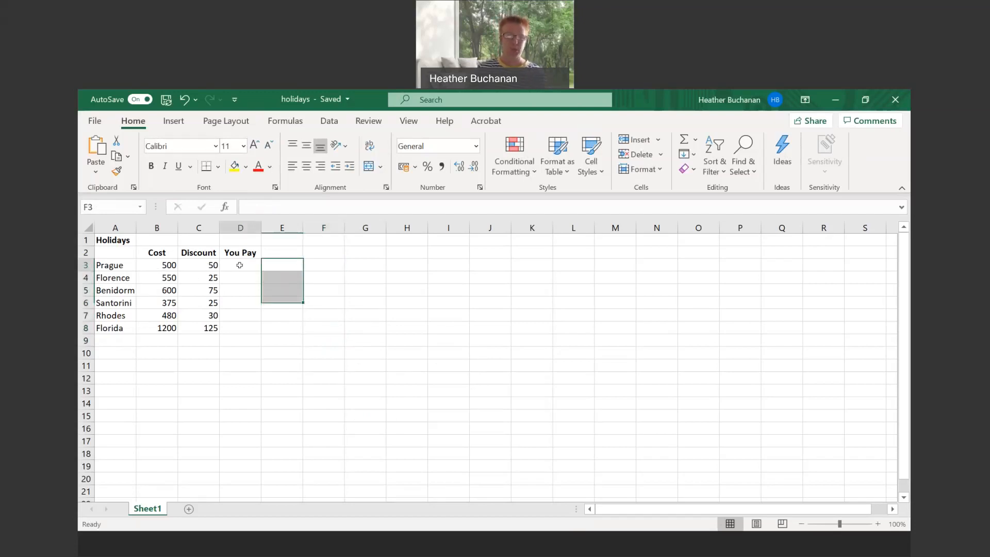
pyautogui.write('=')
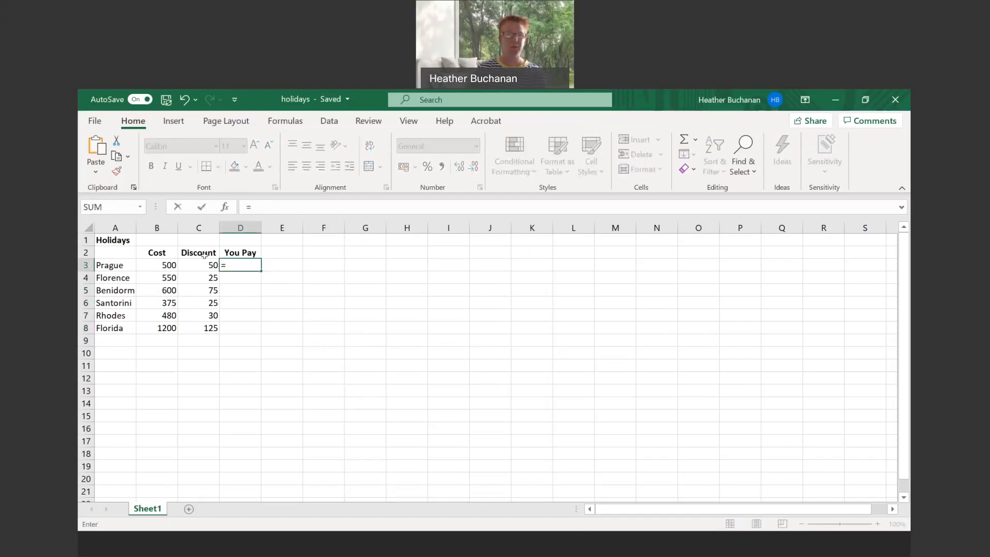
pyautogui.click(157, 263)
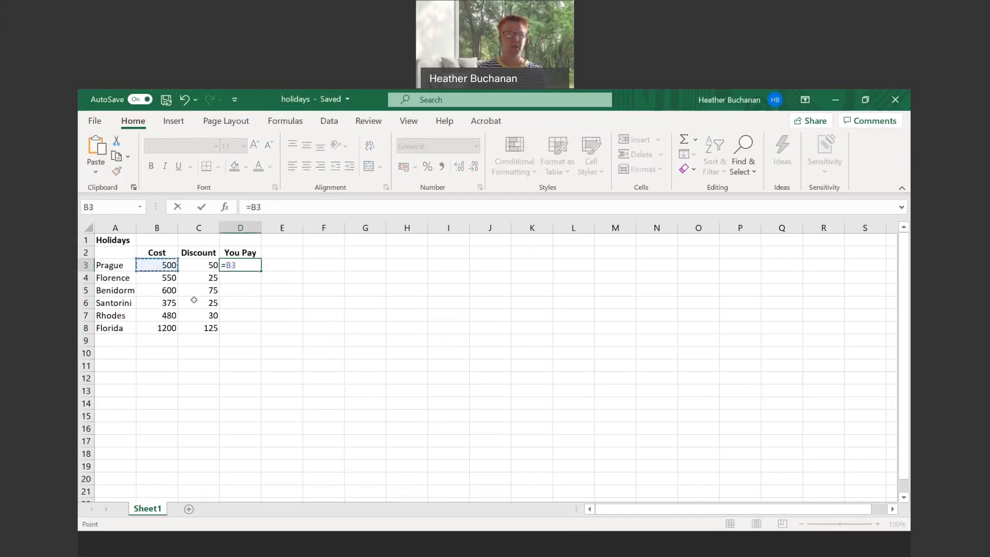
pyautogui.write('-')
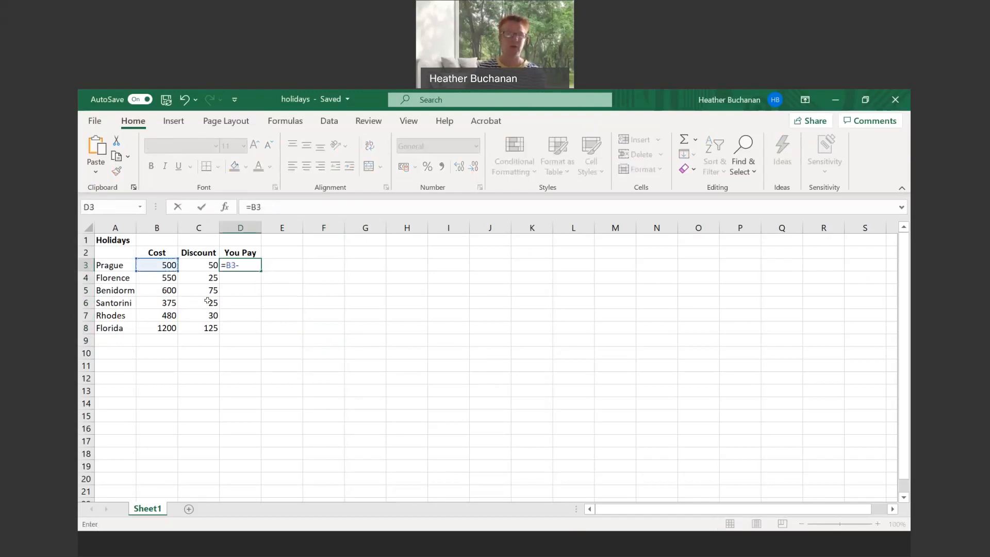
pyautogui.click(204, 265)
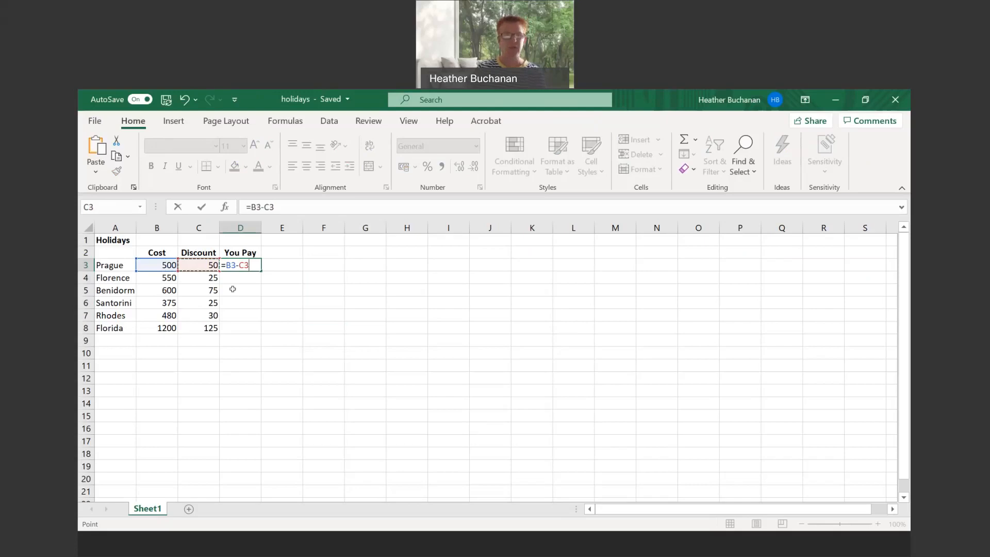
pyautogui.press('Return')
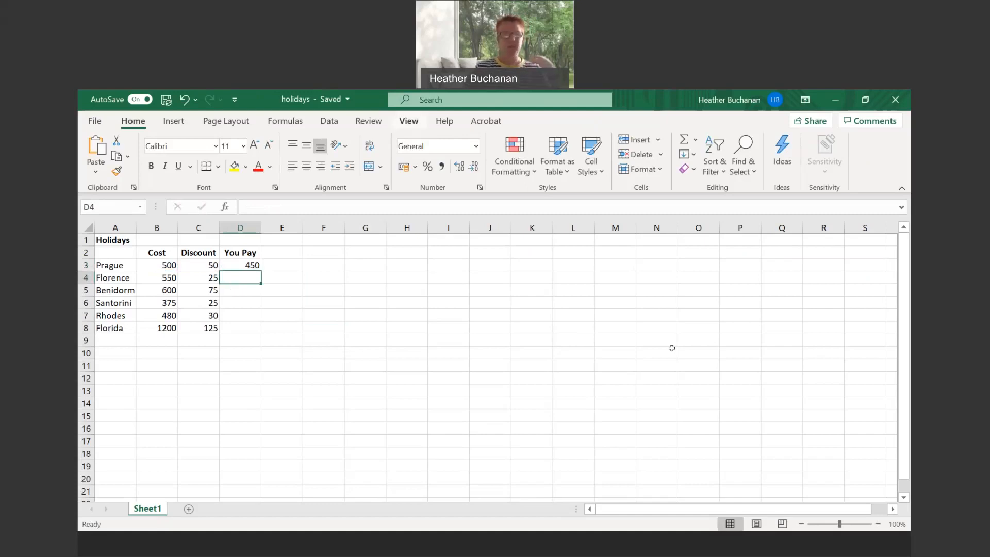
# Copy the formula in D3 down to D8 for the other holidays and check the copied formulas cell by cell.
pyautogui.click(245, 263)
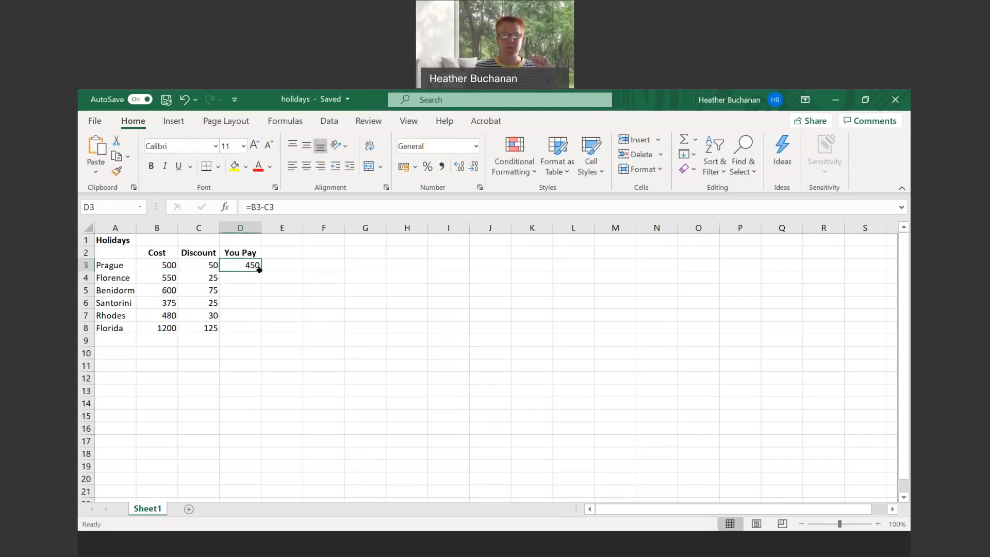
pyautogui.moveTo(259, 270); pyautogui.dragTo(260, 332)
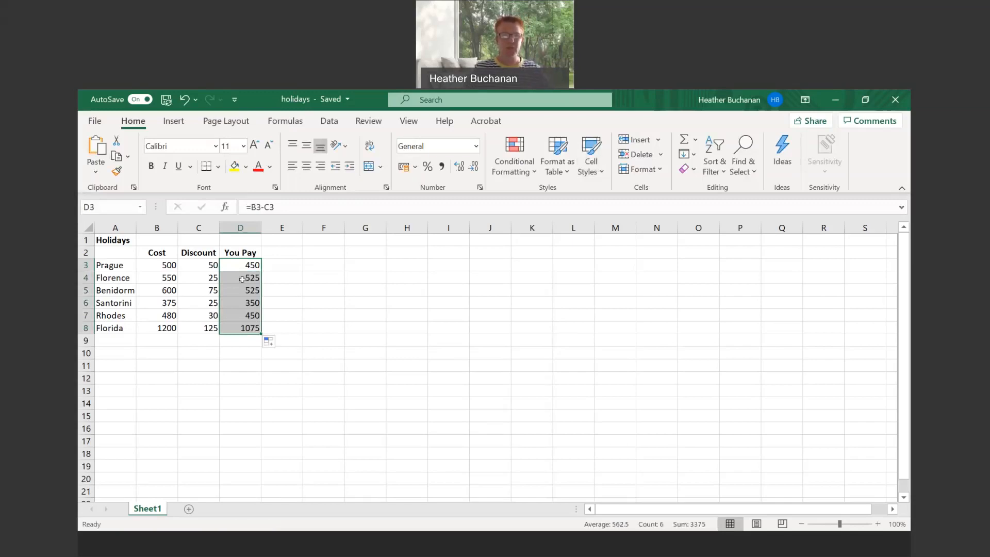
pyautogui.click(246, 278)
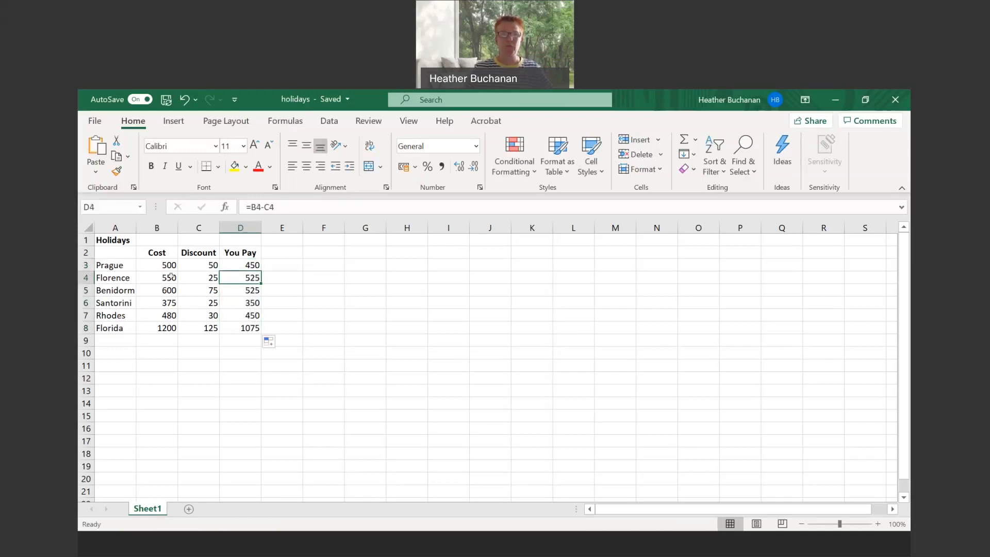
pyautogui.click(251, 295)
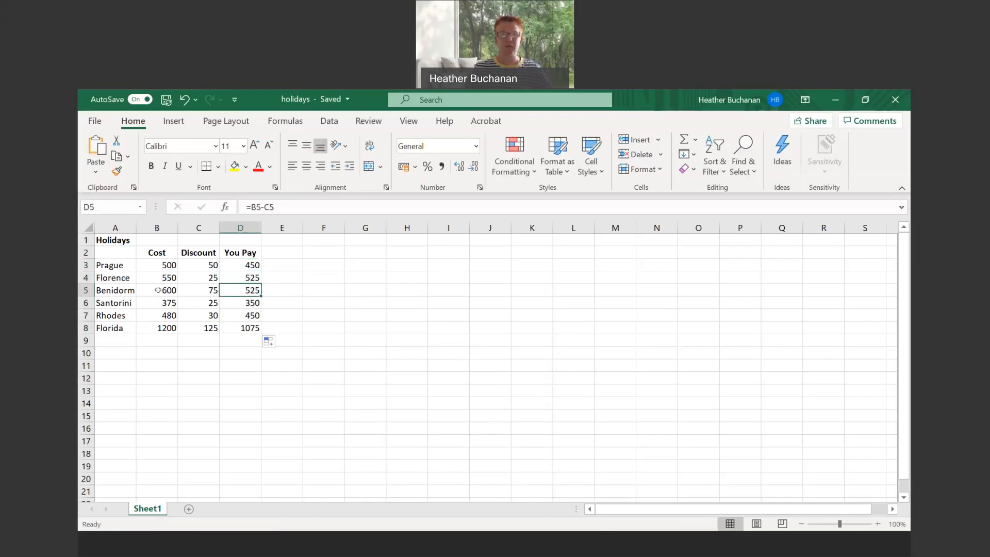
pyautogui.press('Down')
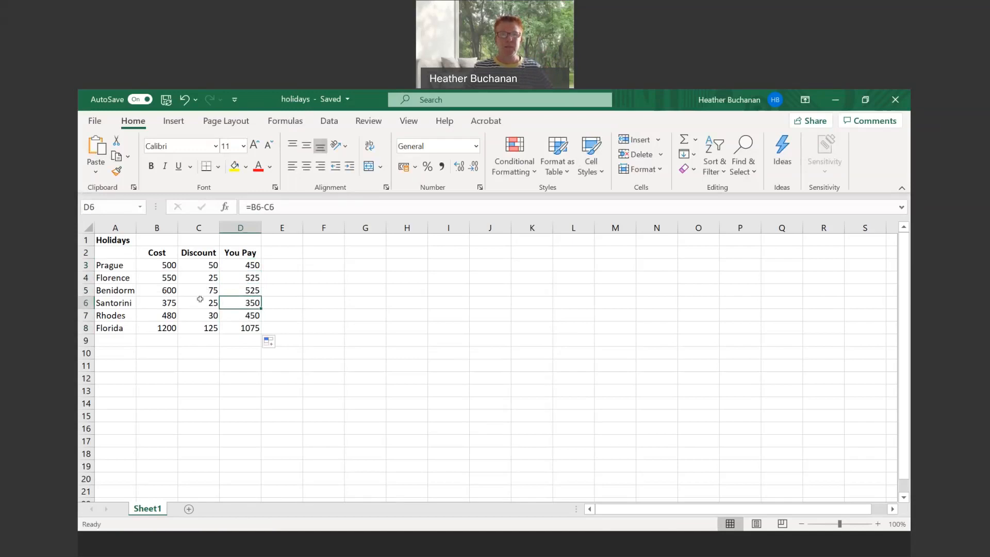
pyautogui.press('Down')
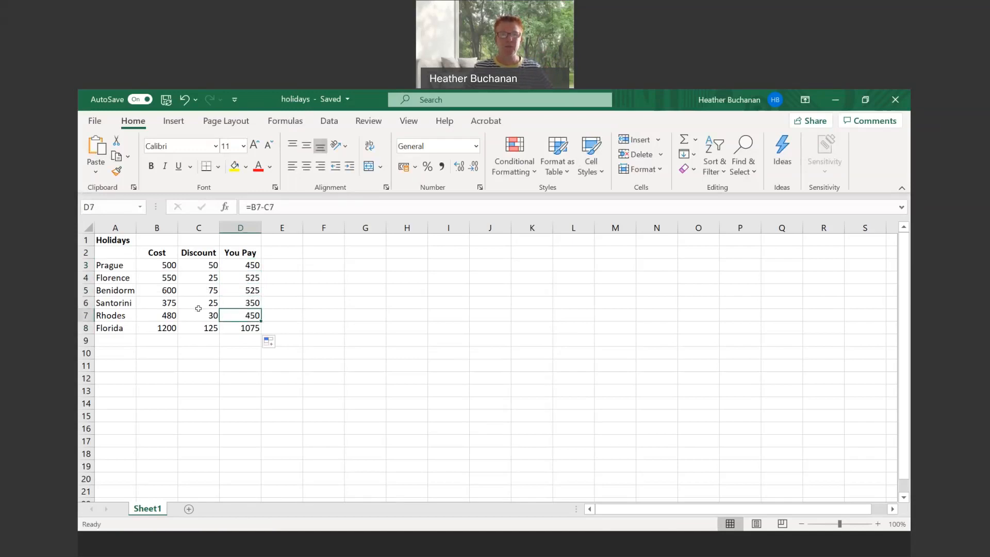
pyautogui.press('Down')
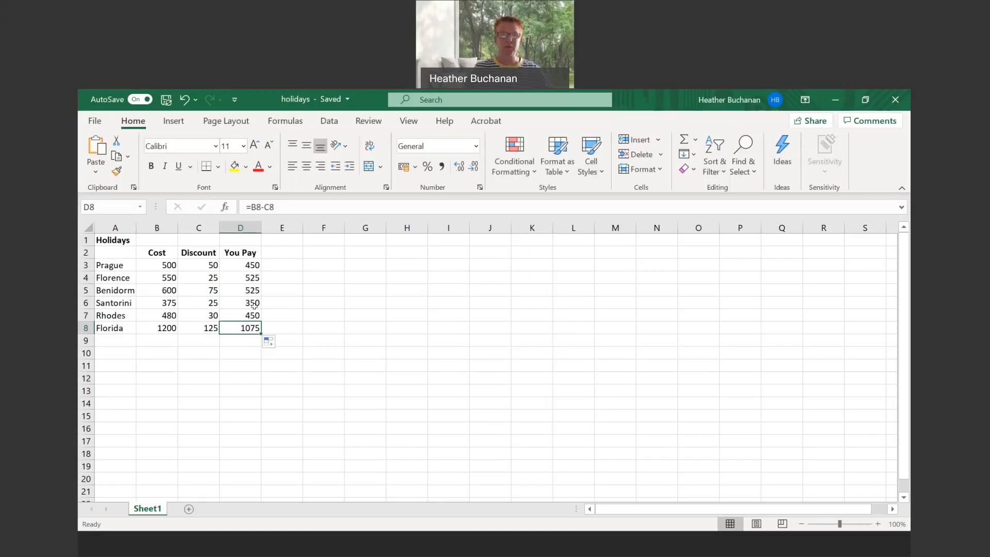
pyautogui.click(245, 266)
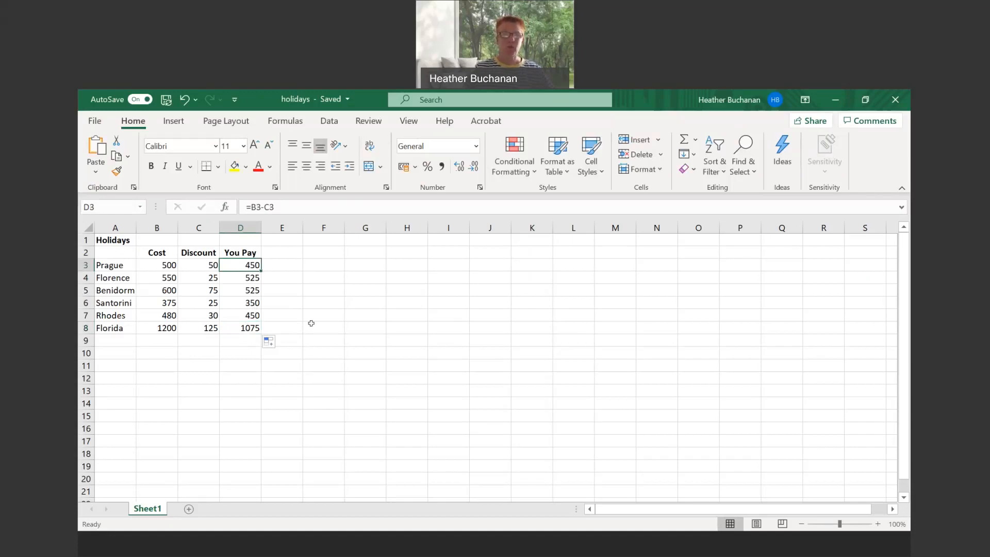
pyautogui.click(279, 269)
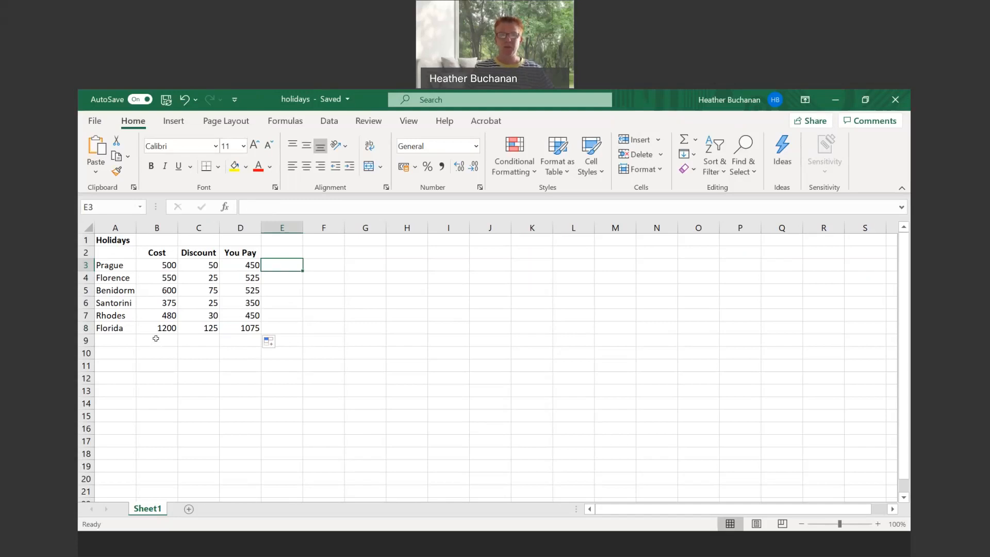
# Total the Cost column in cell B9 with a manually entered SUM formula over B3:B8.
pyautogui.click(155, 338)
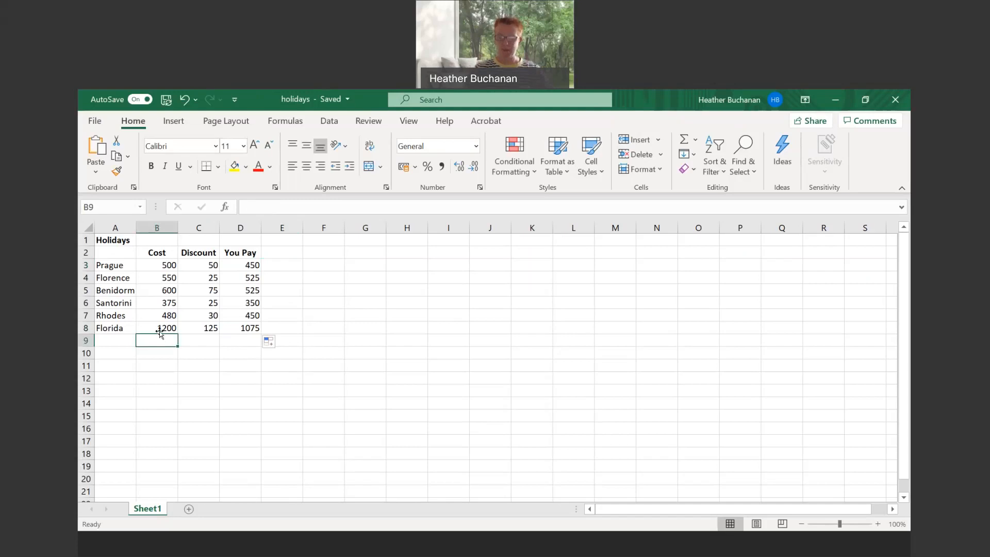
pyautogui.write('=')
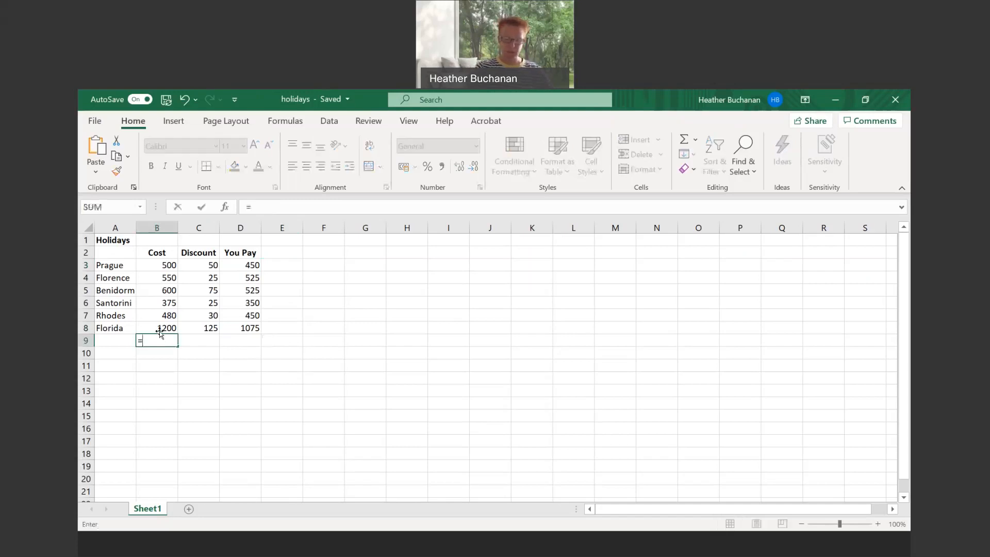
pyautogui.write('sum(')
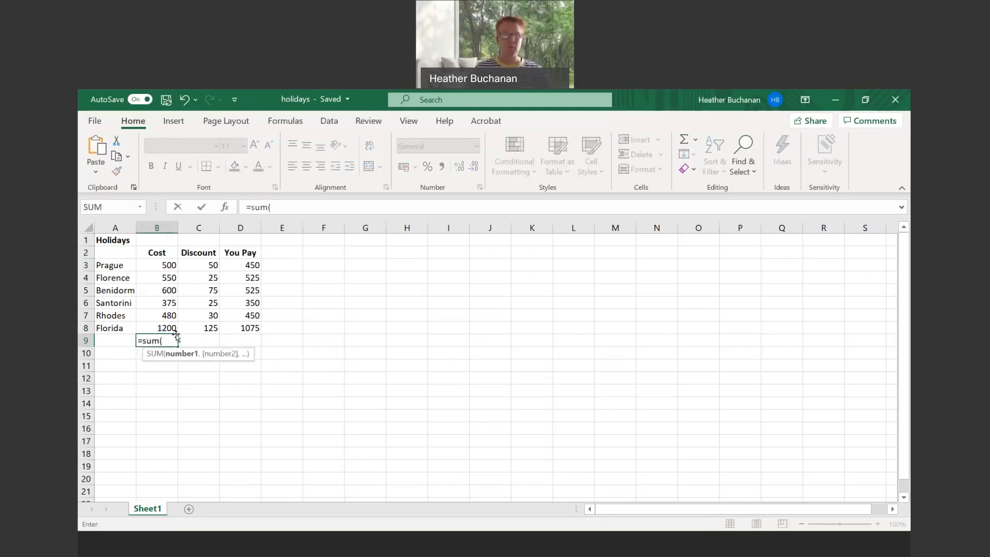
pyautogui.moveTo(161, 261); pyautogui.dragTo(153, 321)
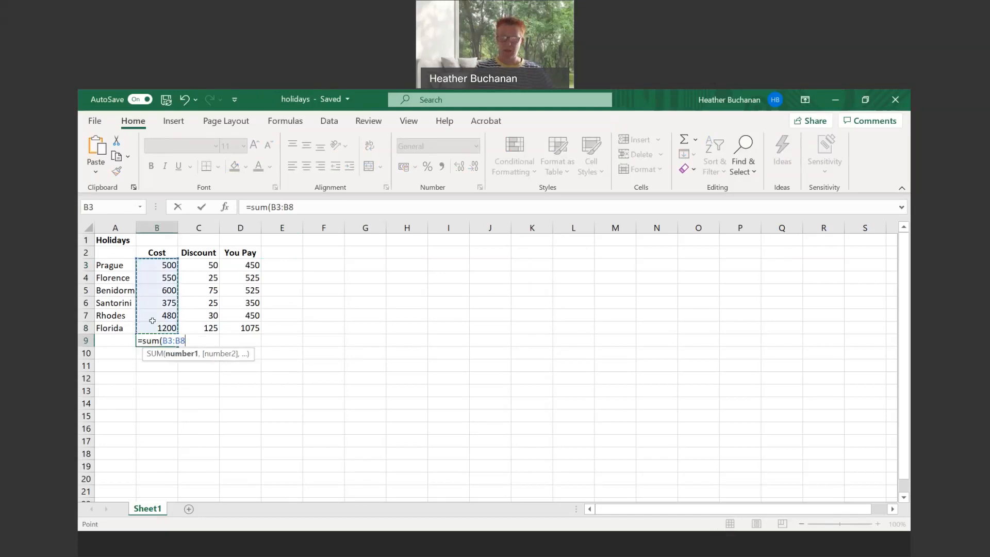
pyautogui.press('Return')
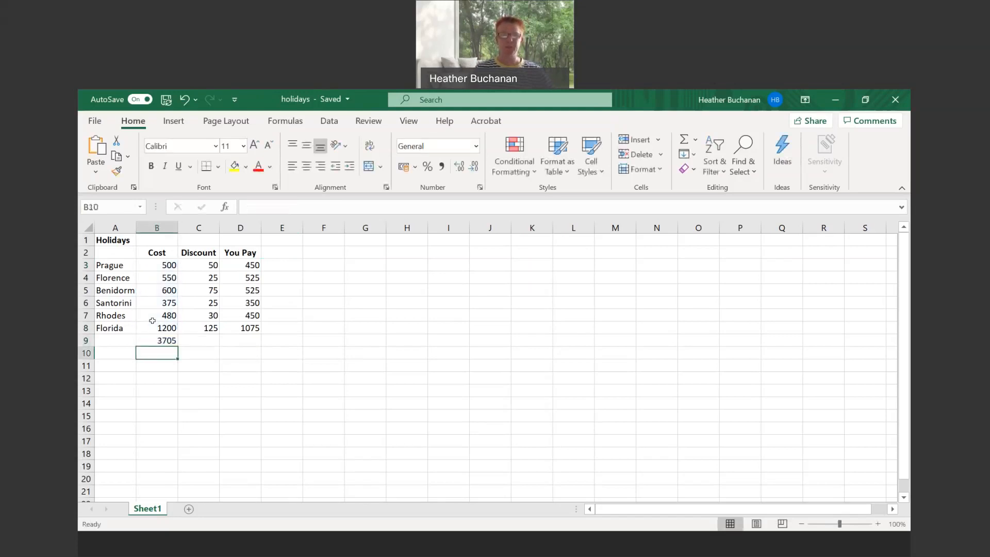
# Total the Discount column in cell C9 with a manually entered SUM formula over C3:C8.
pyautogui.click(205, 337)
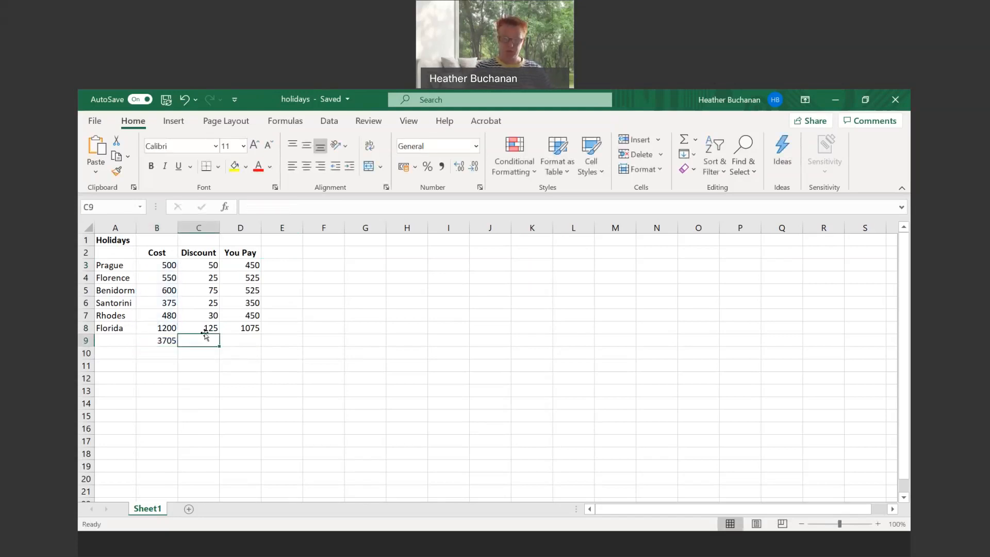
pyautogui.write('=sum(')
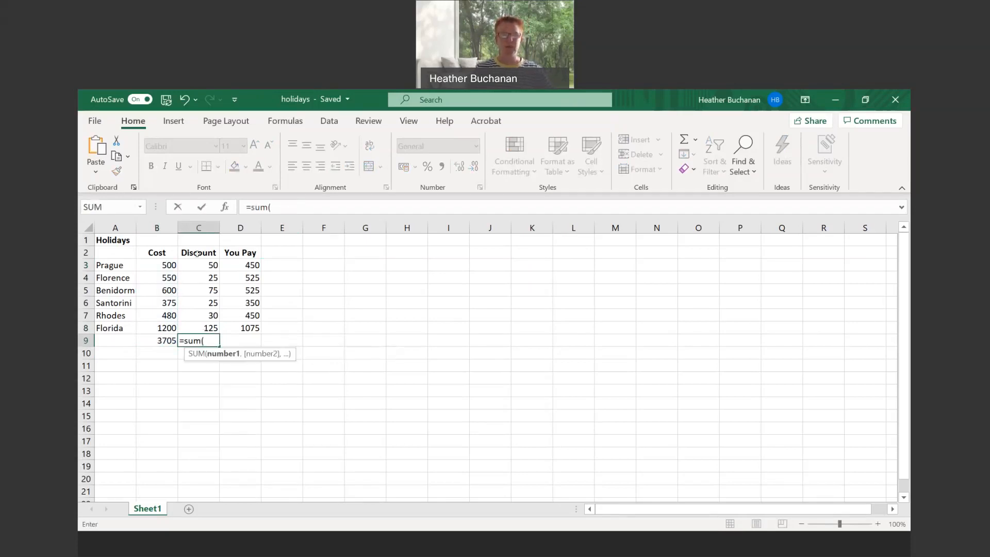
pyautogui.moveTo(198, 265); pyautogui.dragTo(195, 321)
pyautogui.press('Return')
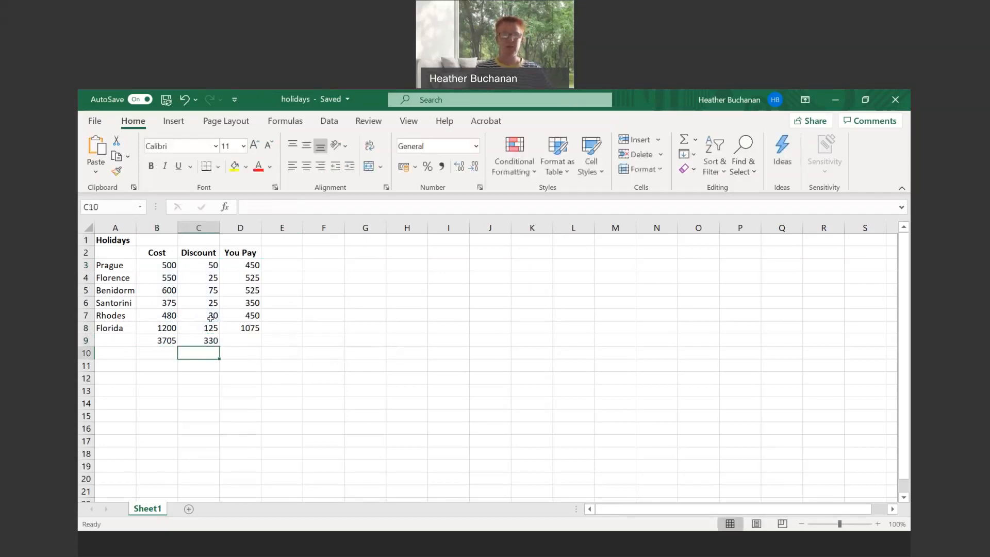
# Total the You Pay column in cell D9 with a manually entered SUM formula over D3:D8.
pyautogui.click(249, 338)
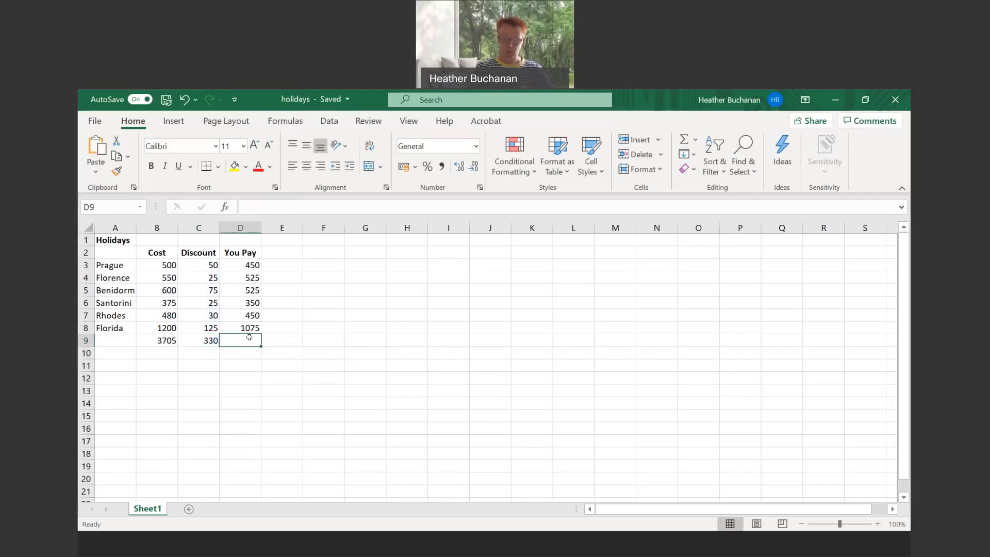
pyautogui.write('=sum')
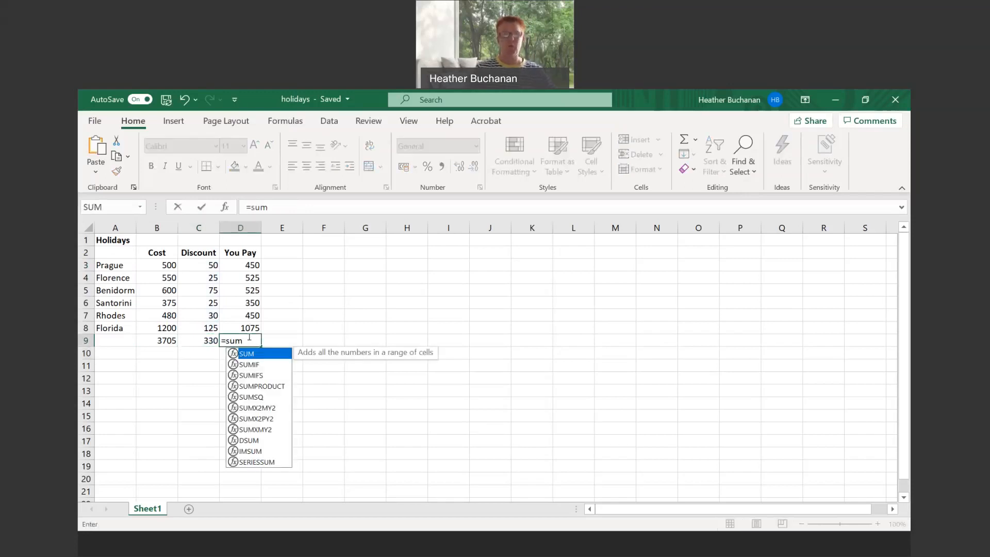
pyautogui.write('(')
pyautogui.moveTo(242, 265); pyautogui.dragTo(242, 328)
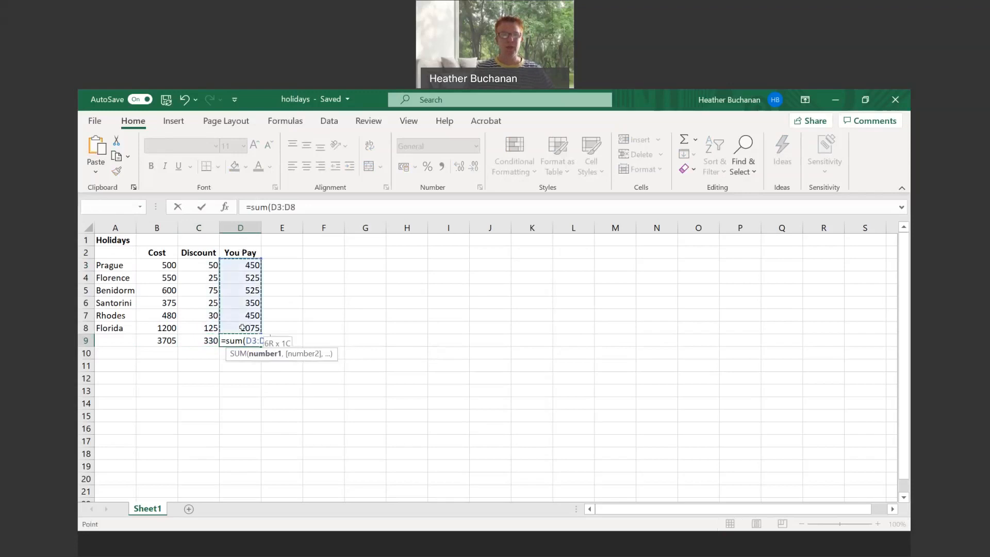
pyautogui.press('Return')
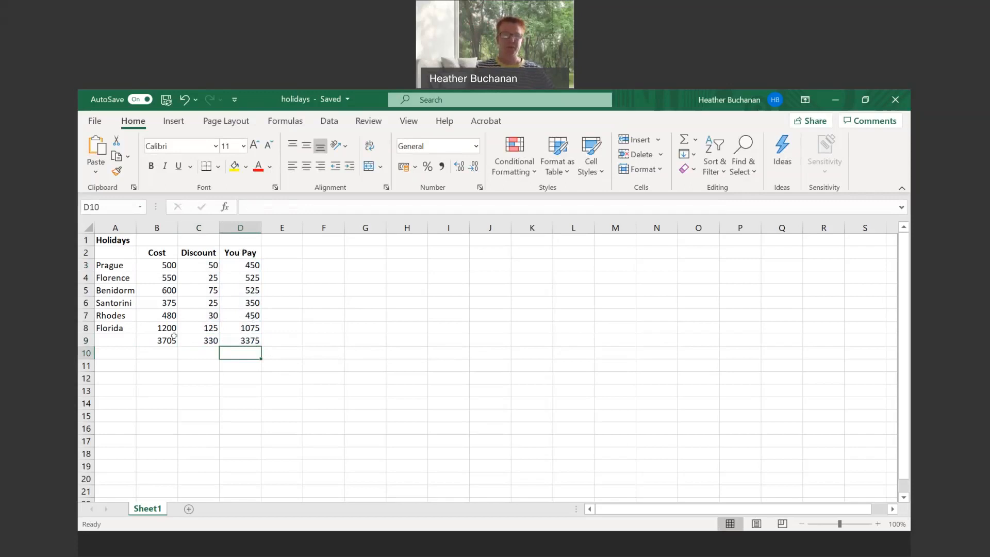
# Clear the three column totals from cells B9 to D9.
pyautogui.click(158, 338)
pyautogui.moveTo(157, 339); pyautogui.dragTo(231, 342)
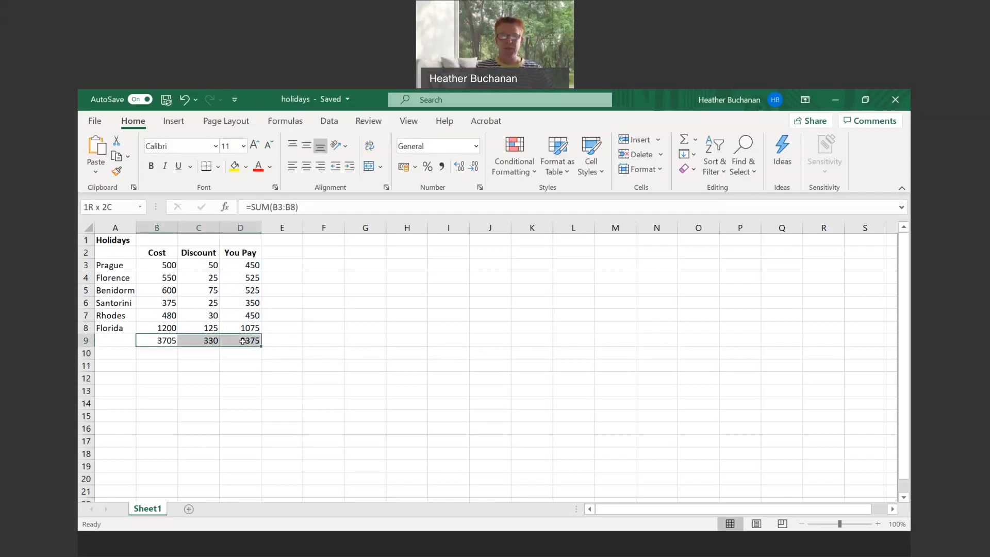
pyautogui.press('Delete')
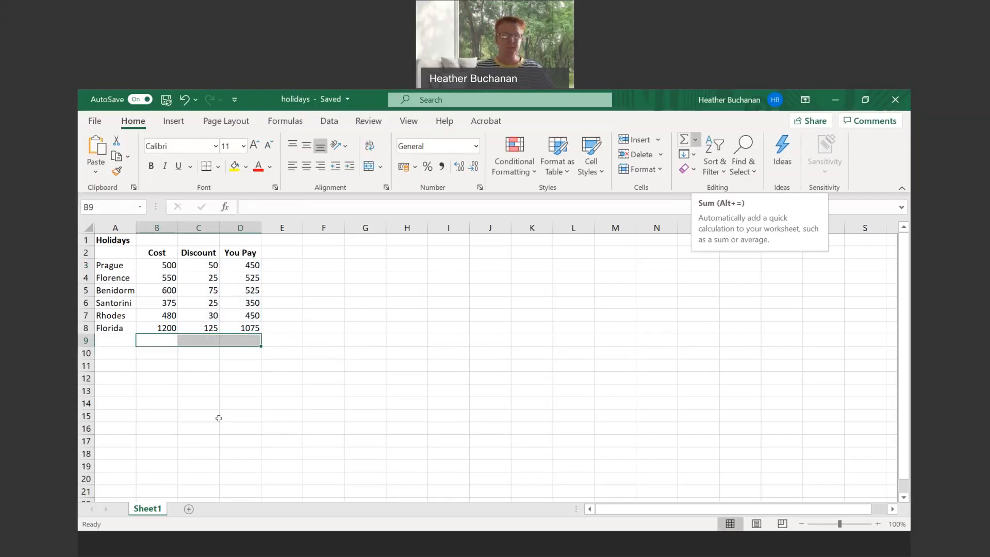
# Total the Cost column in B9 with AutoSum over B3:B8 and copy the formula across to D9.
pyautogui.click(158, 340)
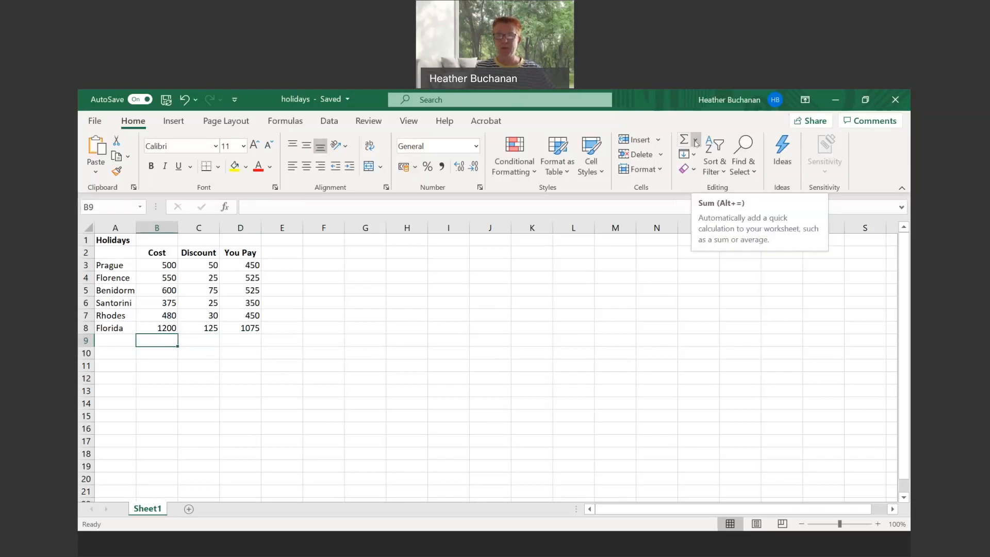
pyautogui.click(696, 140)
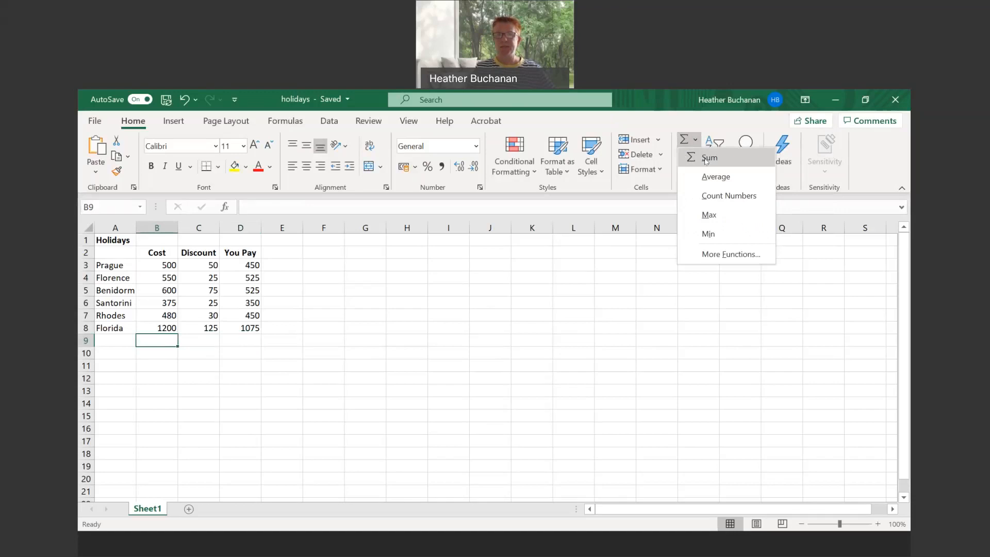
pyautogui.click(705, 161)
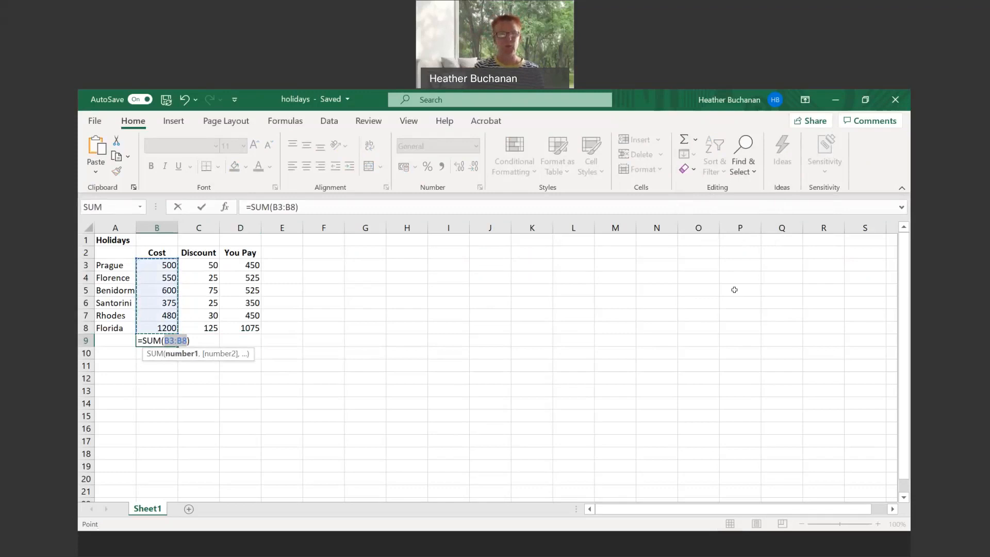
pyautogui.press('Return')
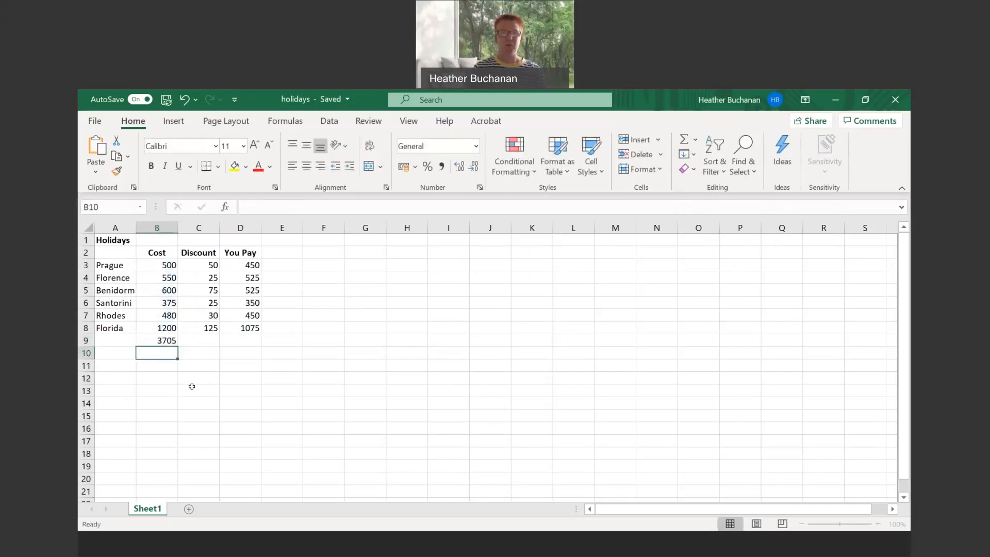
pyautogui.click(164, 338)
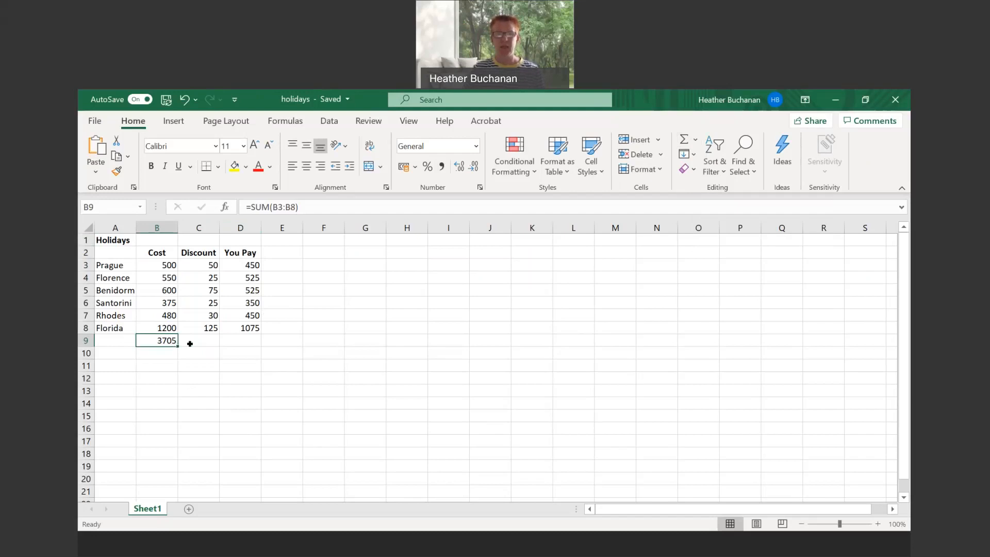
pyautogui.moveTo(190, 343); pyautogui.dragTo(255, 344)
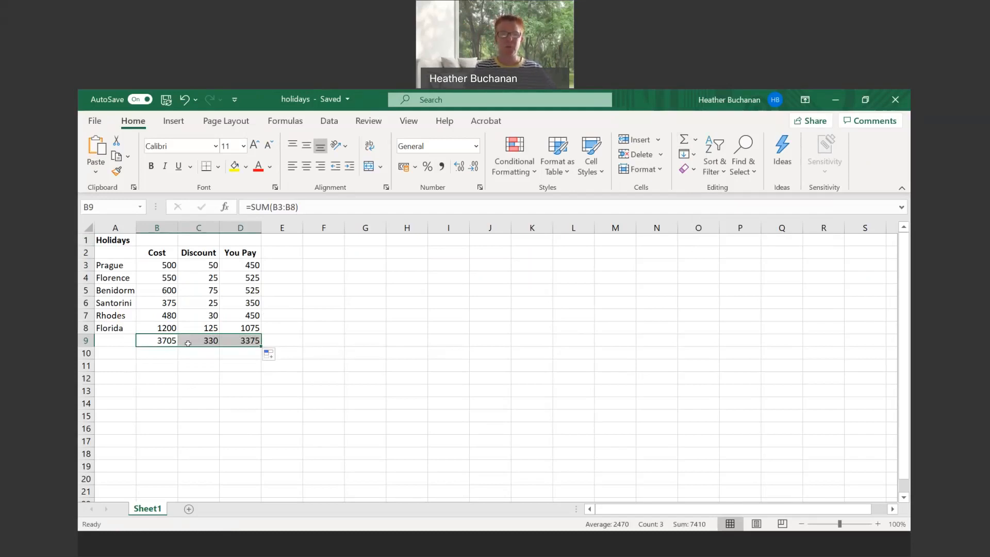
# Review the SUM formulas behind the three column totals in cells B9, C9 and D9.
pyautogui.click(162, 341)
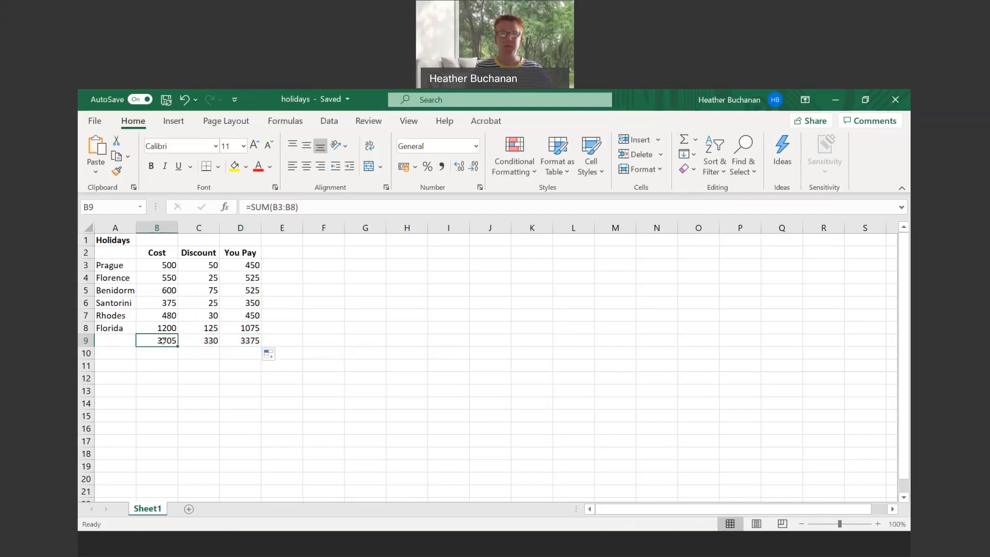
pyautogui.click(203, 340)
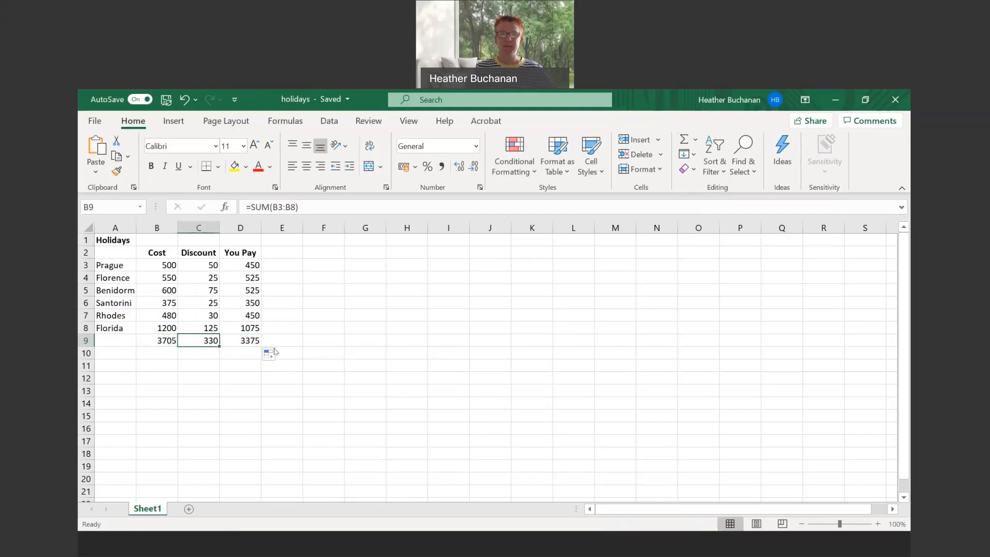
pyautogui.press('Right')
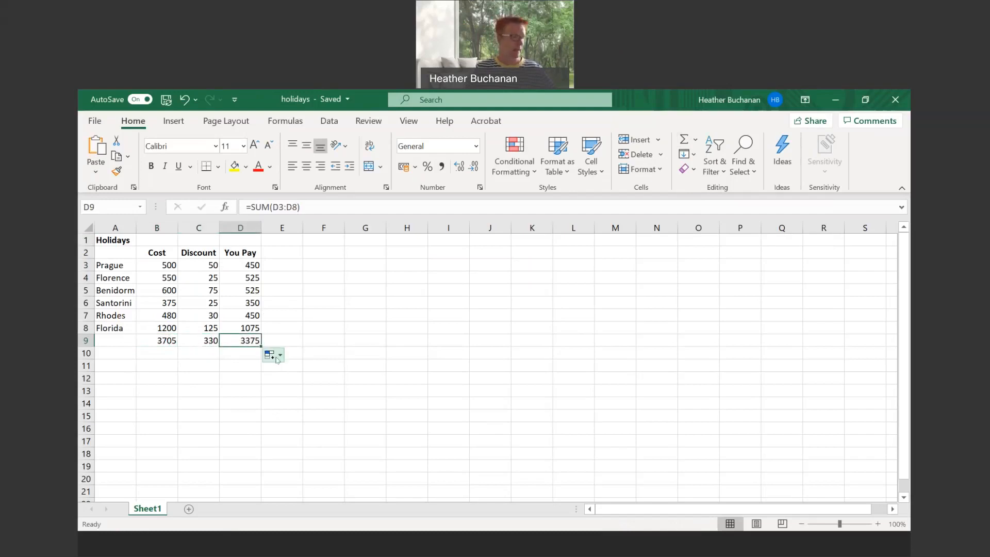
# Enter the labels max, min, average and count in cells A11 to A14.
pyautogui.click(111, 364)
pyautogui.write('ma')
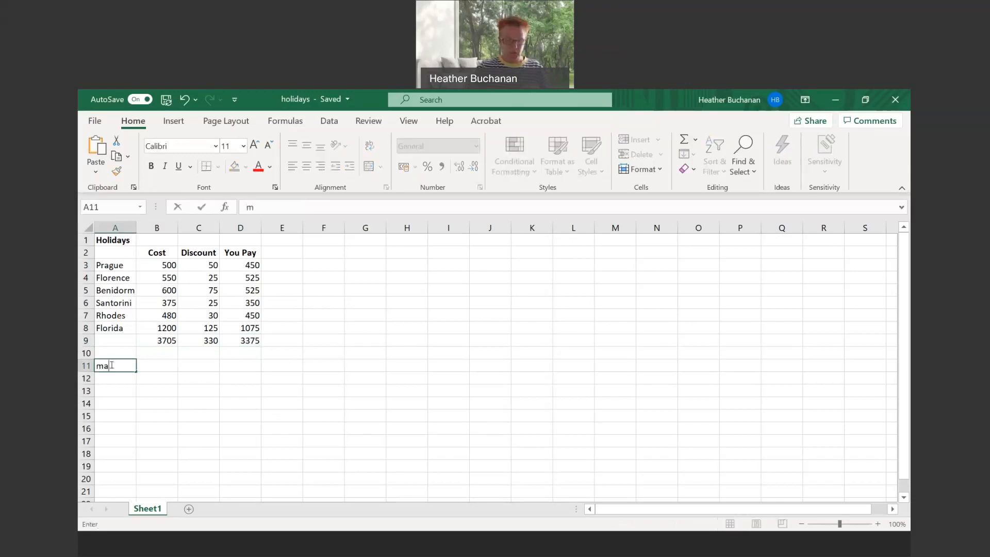
pyautogui.press('Return')
pyautogui.write('min')
pyautogui.press('Return')
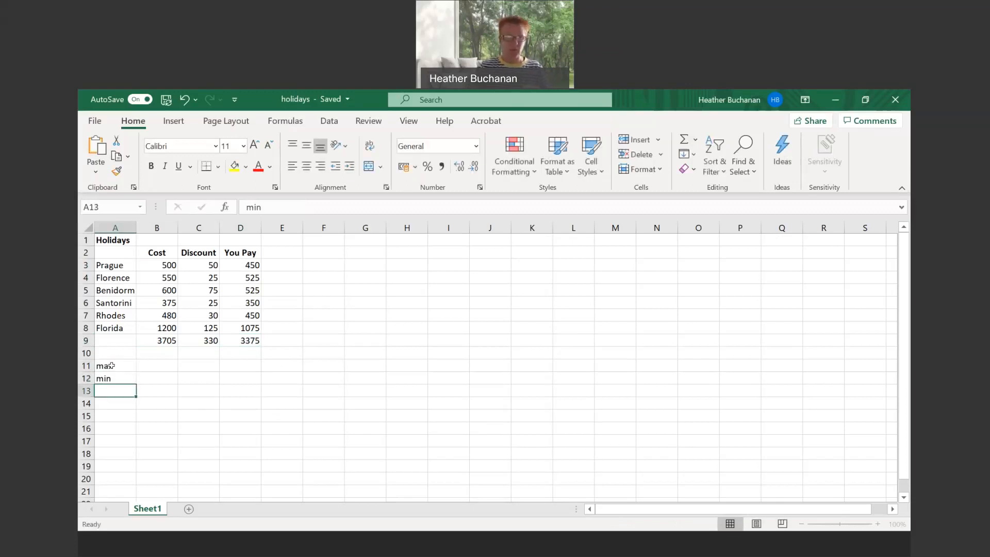
pyautogui.write('aver')
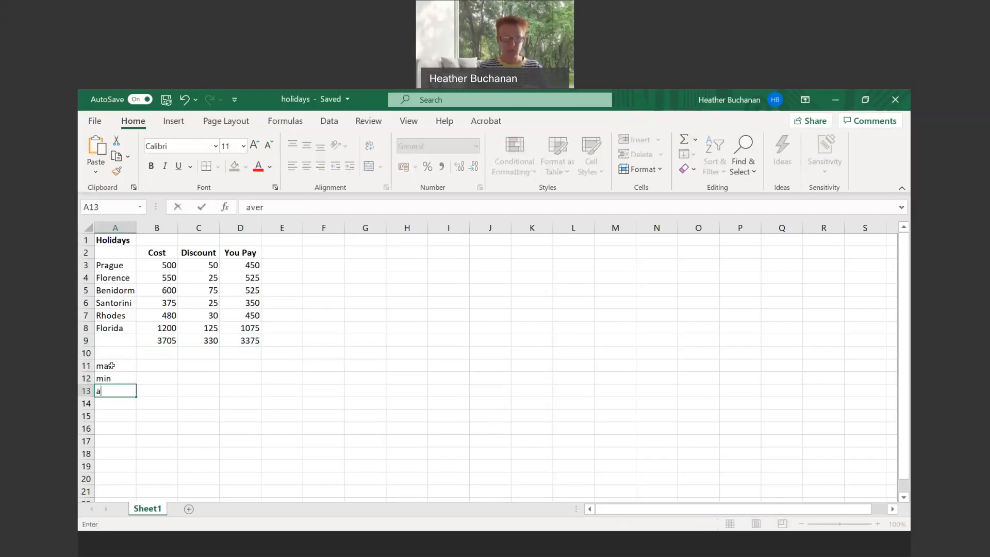
pyautogui.write('age')
pyautogui.press('Return')
pyautogui.write('count')
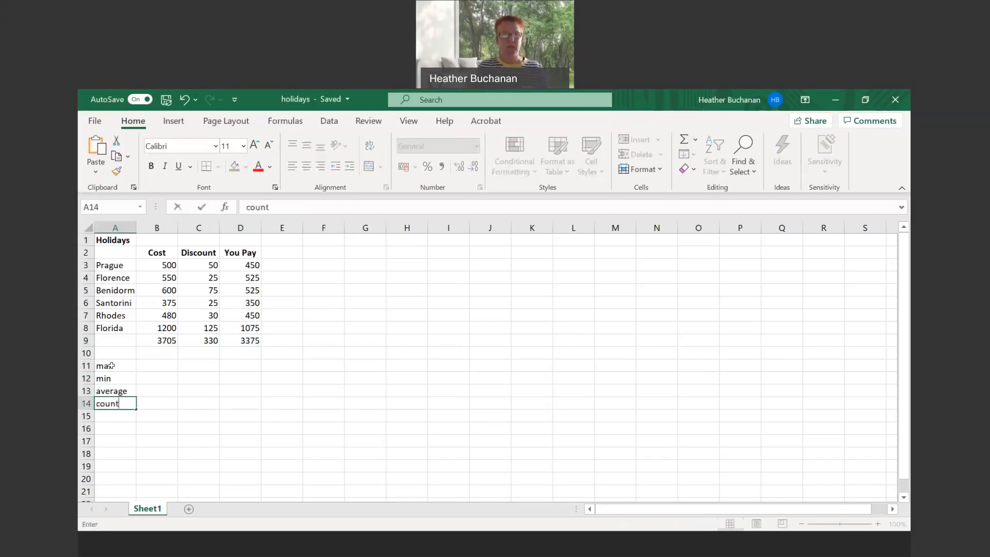
pyautogui.press('Return')
# Find the highest Cost value in cell B11 with a MAX formula over B3:B8.
pyautogui.click(155, 366)
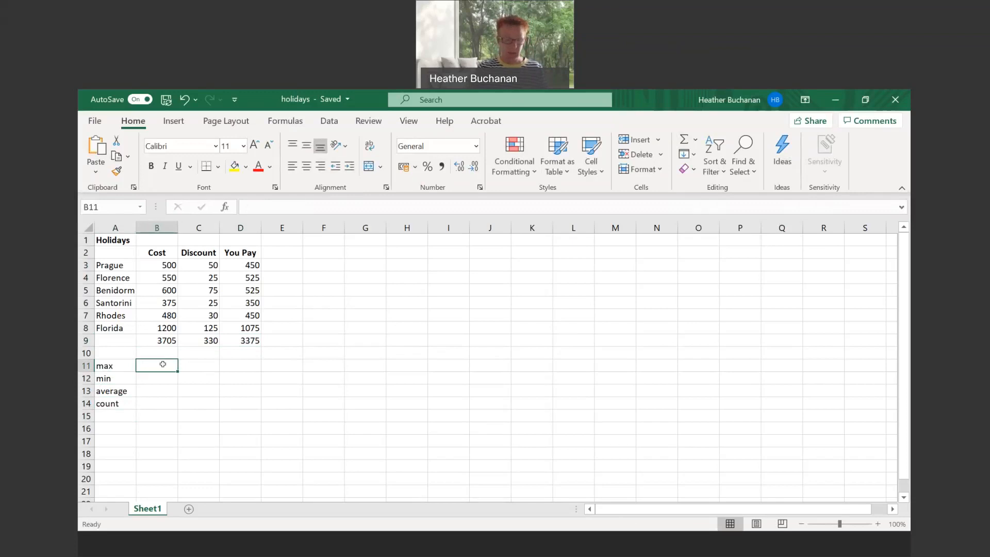
pyautogui.write('=max(')
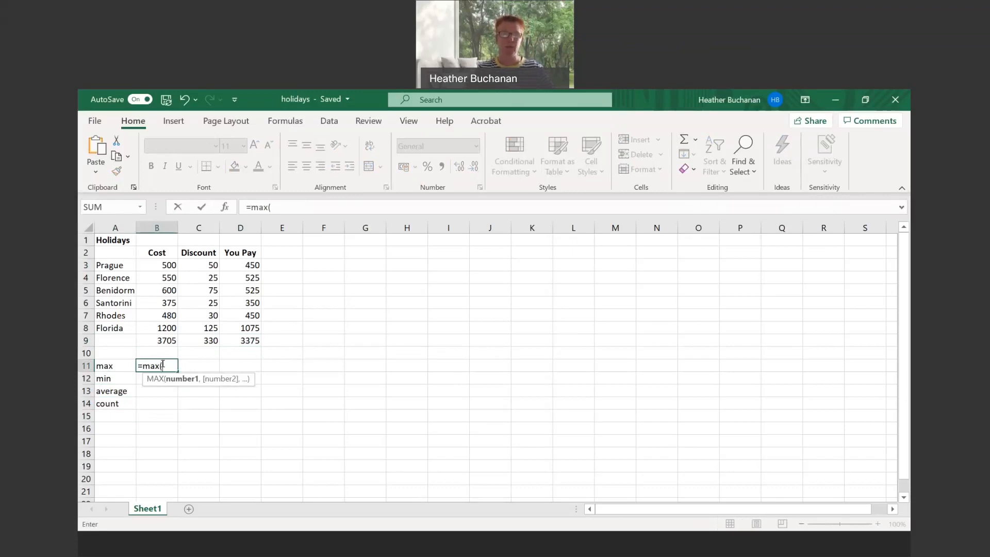
pyautogui.moveTo(166, 265); pyautogui.dragTo(165, 330)
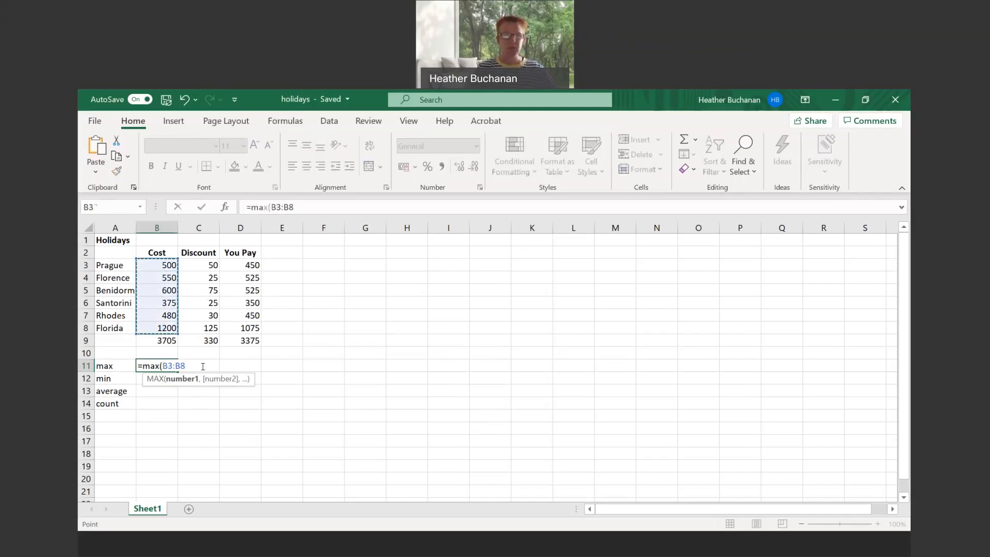
pyautogui.press('Return')
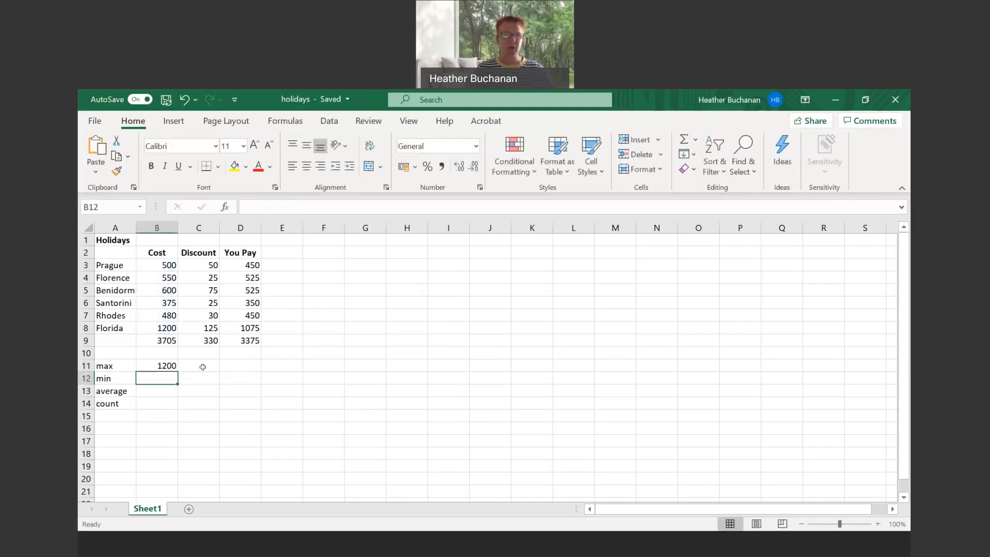
# Find the lowest Cost value in cell B12 with a MIN formula over B3:B8.
pyautogui.write('=')
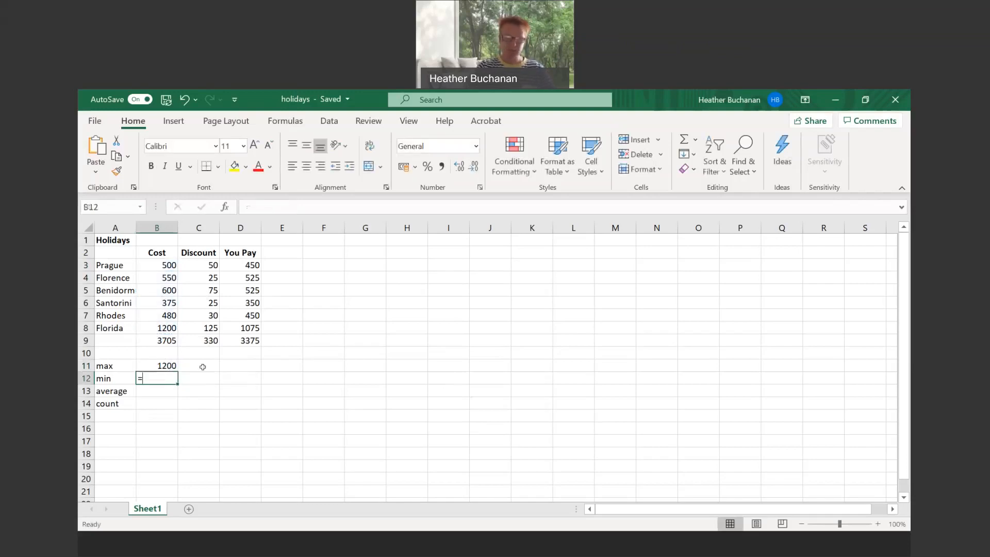
pyautogui.write('min(')
pyautogui.moveTo(166, 265); pyautogui.dragTo(157, 322)
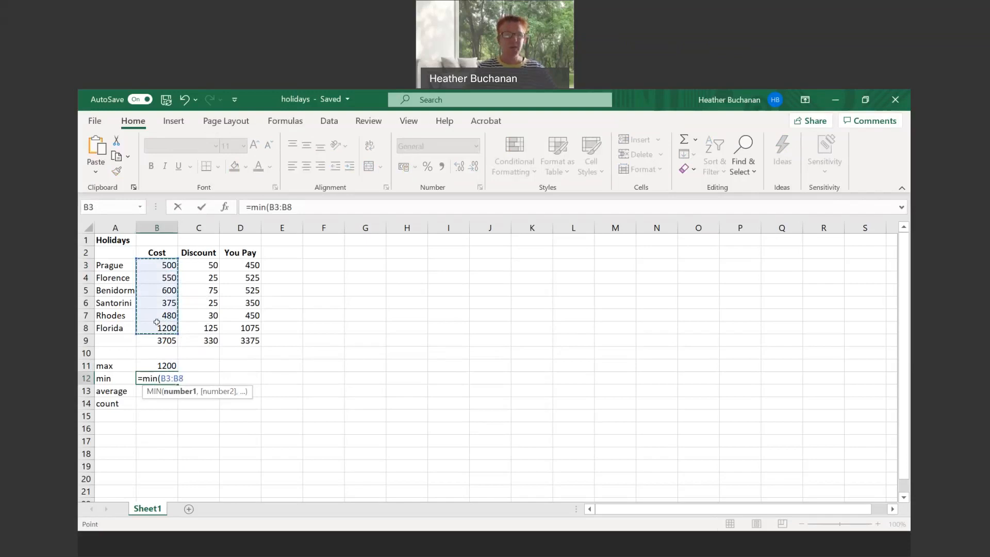
pyautogui.press('Return')
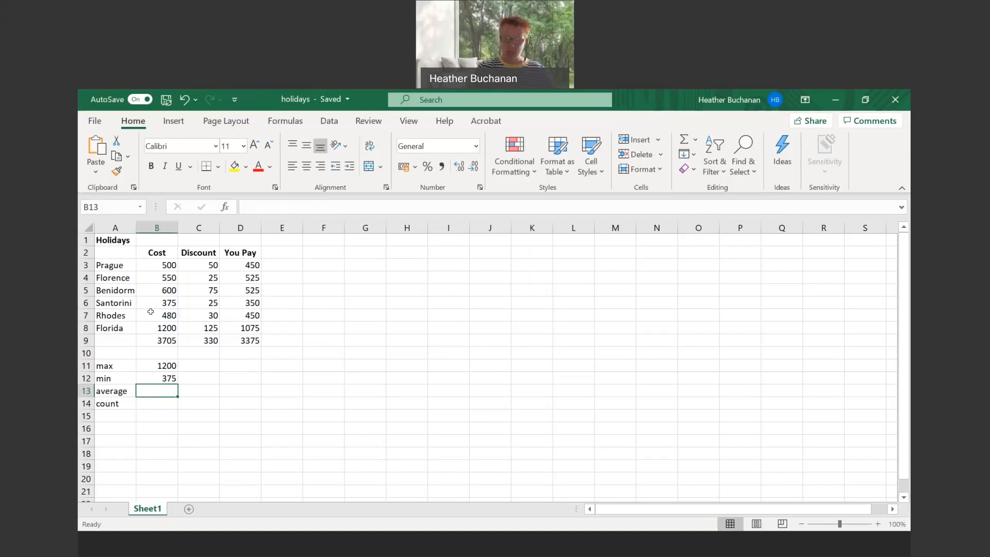
# Calculate the average Cost in cell B13 with an AVERAGE formula over B3:B8.
pyautogui.write('=average(')
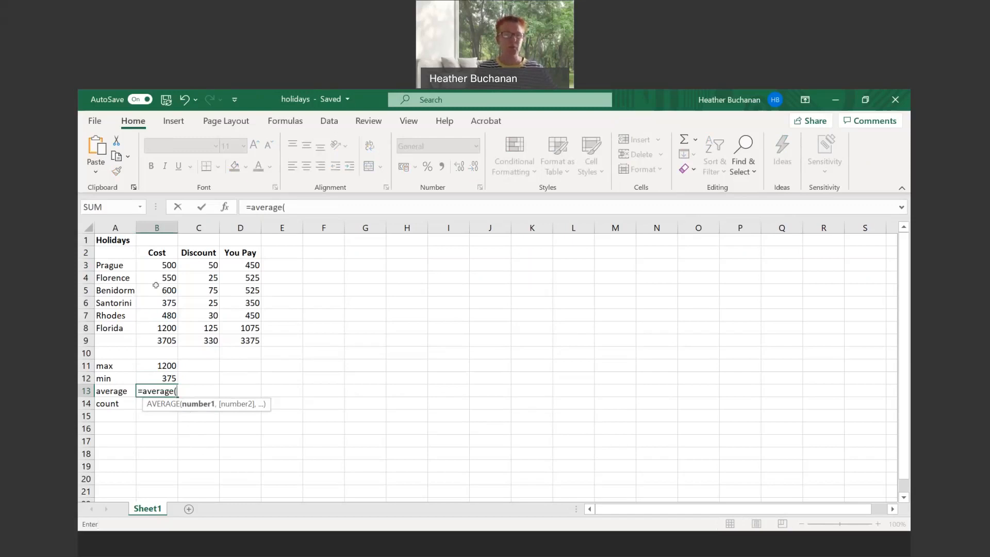
pyautogui.moveTo(157, 261); pyautogui.dragTo(155, 326)
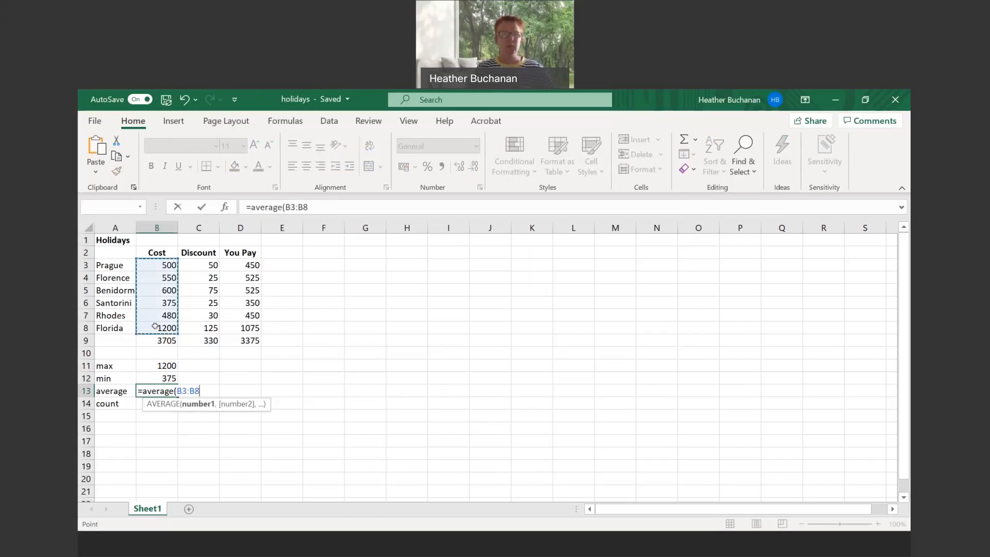
pyautogui.press('Return')
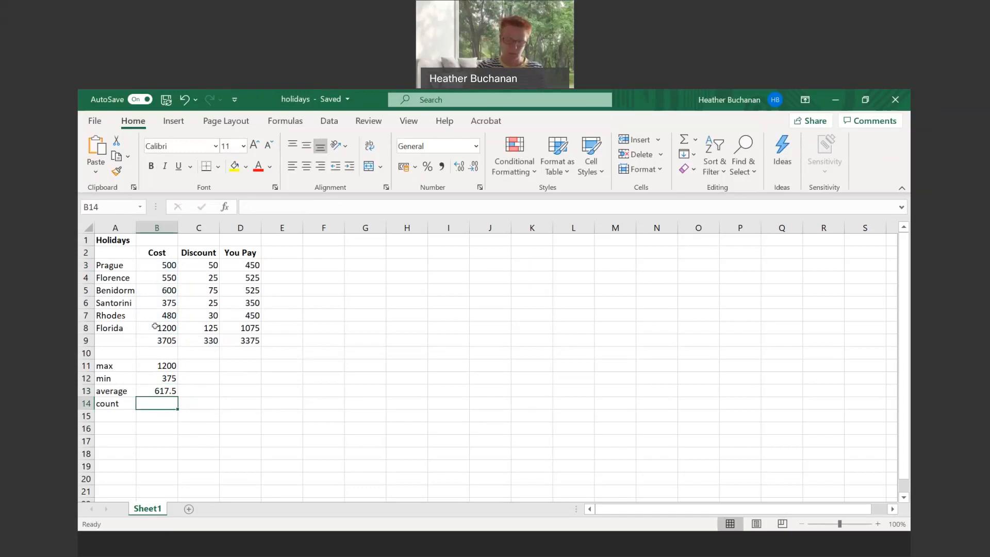
# Count the Cost entries in cell B14 with a COUNT formula over B3:B8.
pyautogui.write('=coun')
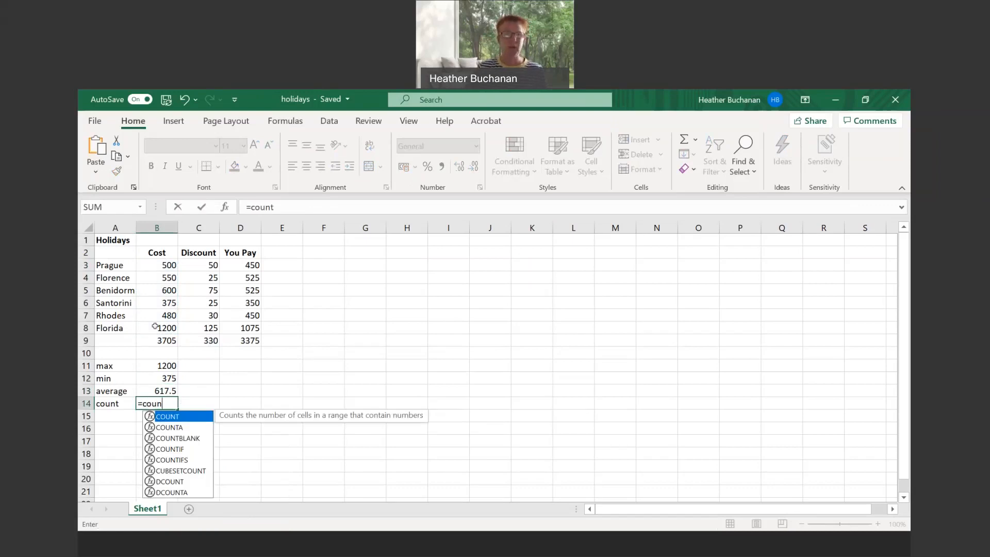
pyautogui.write('t(')
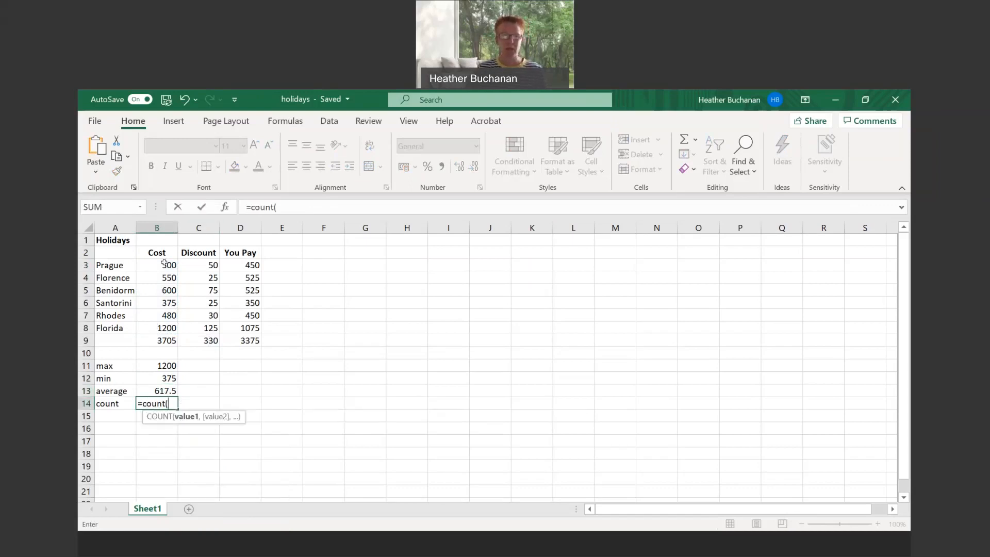
pyautogui.moveTo(164, 264); pyautogui.dragTo(173, 340)
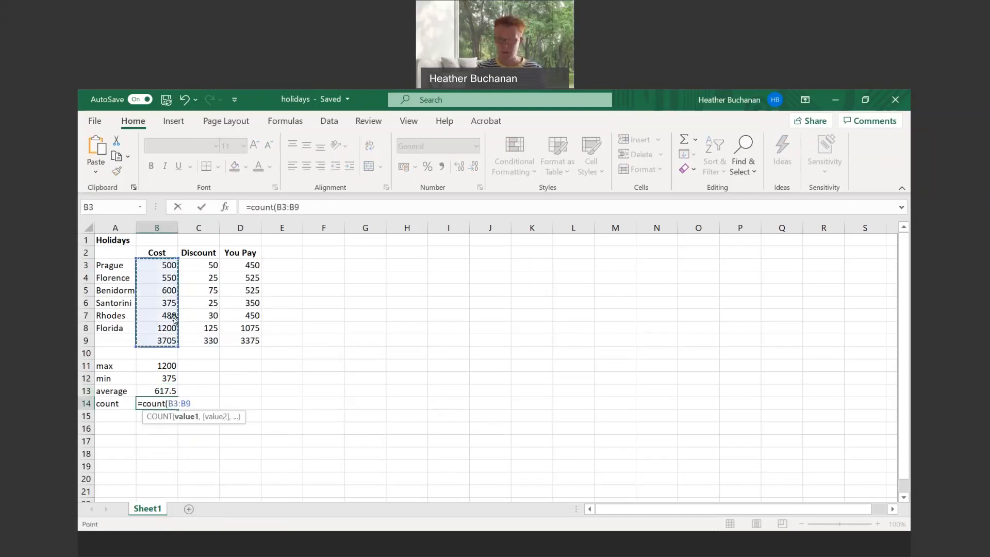
pyautogui.press('BackSpace')
pyautogui.write('8')
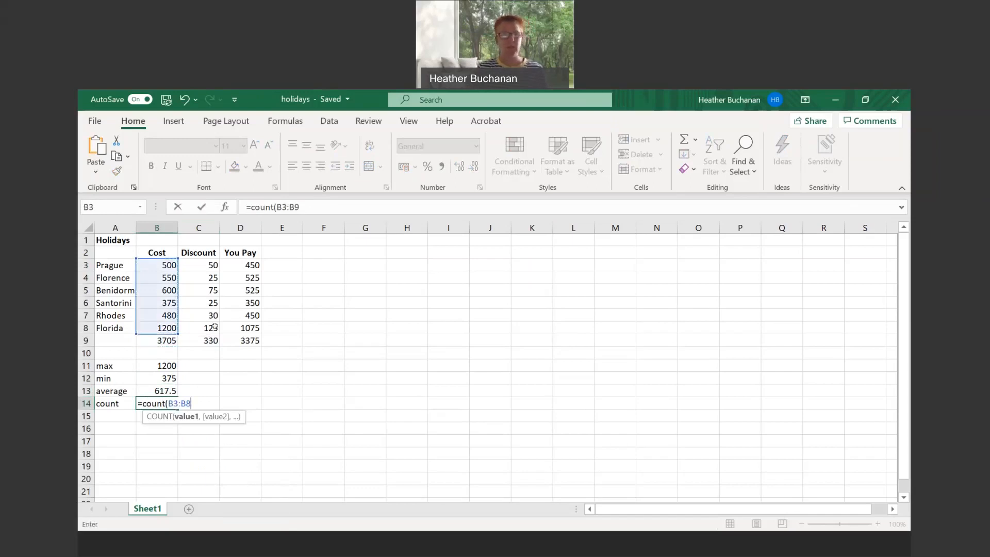
pyautogui.press('Return')
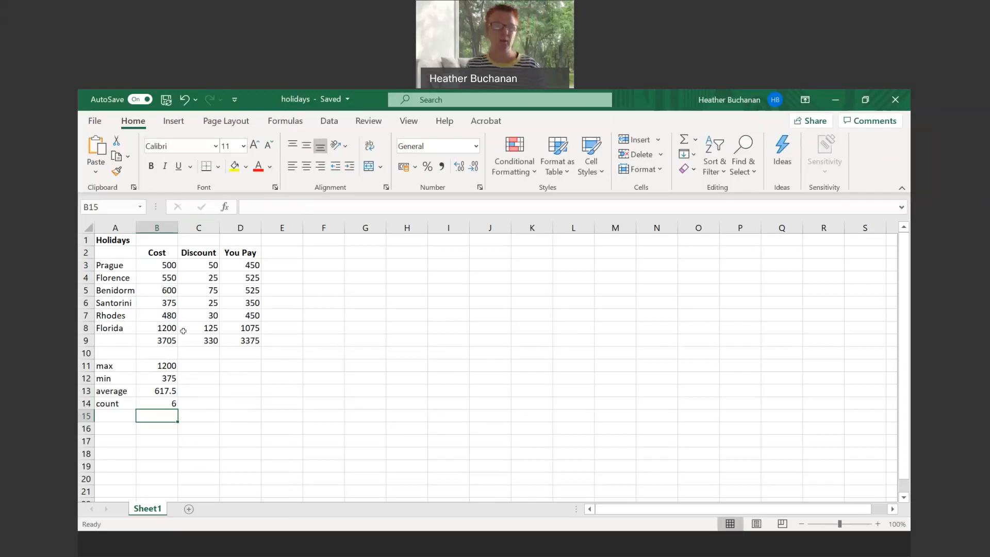
# Display the average Cost in cell B13 without decimal places.
pyautogui.click(169, 398)
pyautogui.press('Up')
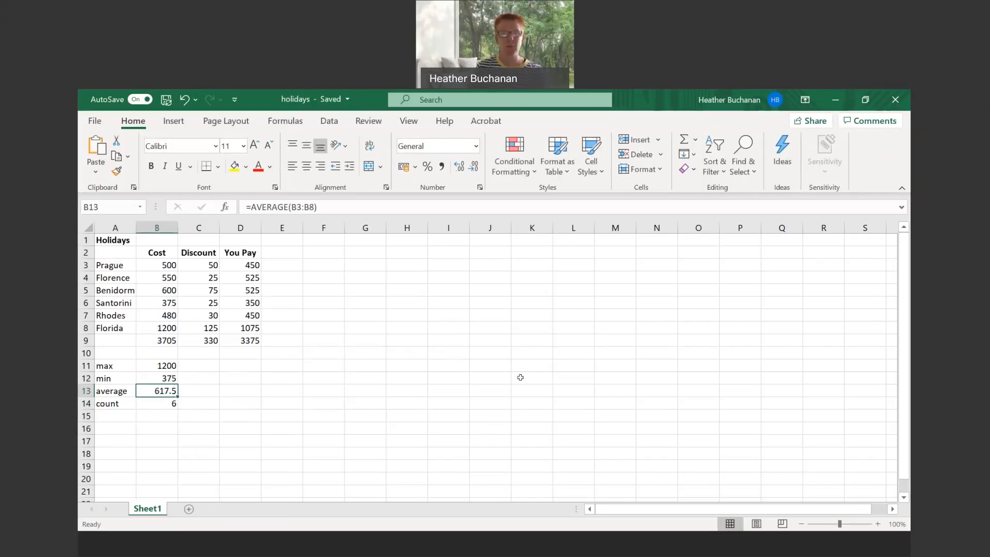
pyautogui.click(473, 167)
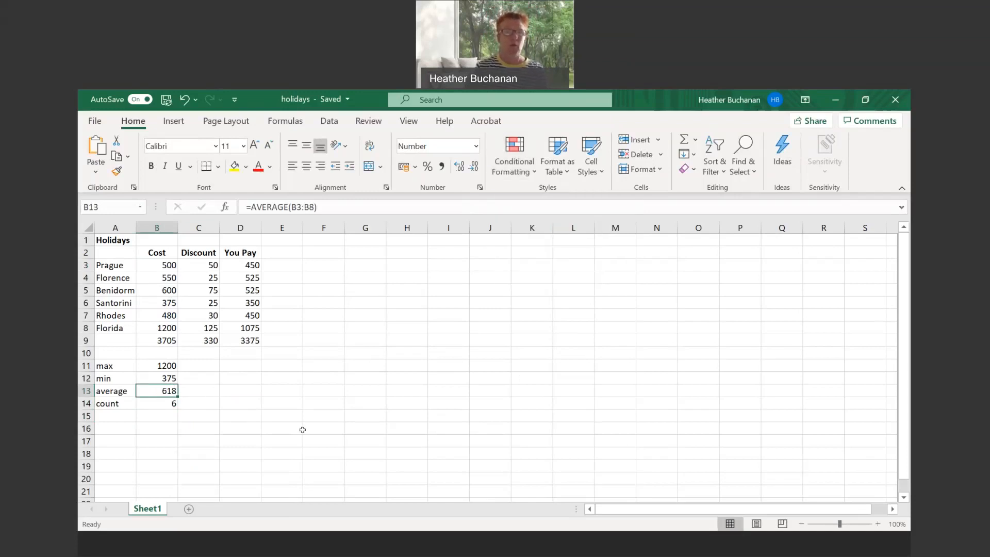
# Try to find the highest Discount in C3:C8 with AutoSum's Max function, and clear the formula from cell C10.
pyautogui.click(209, 364)
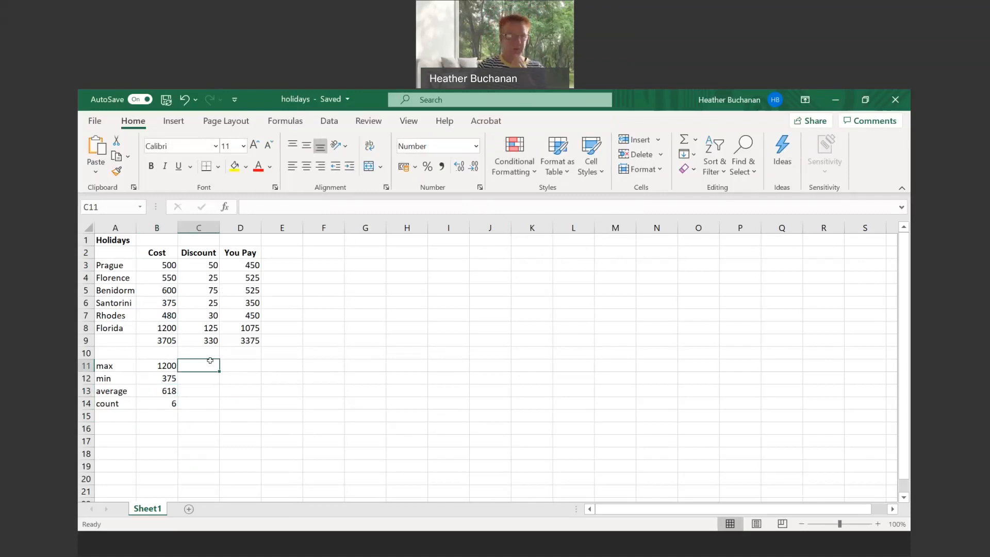
pyautogui.write('=')
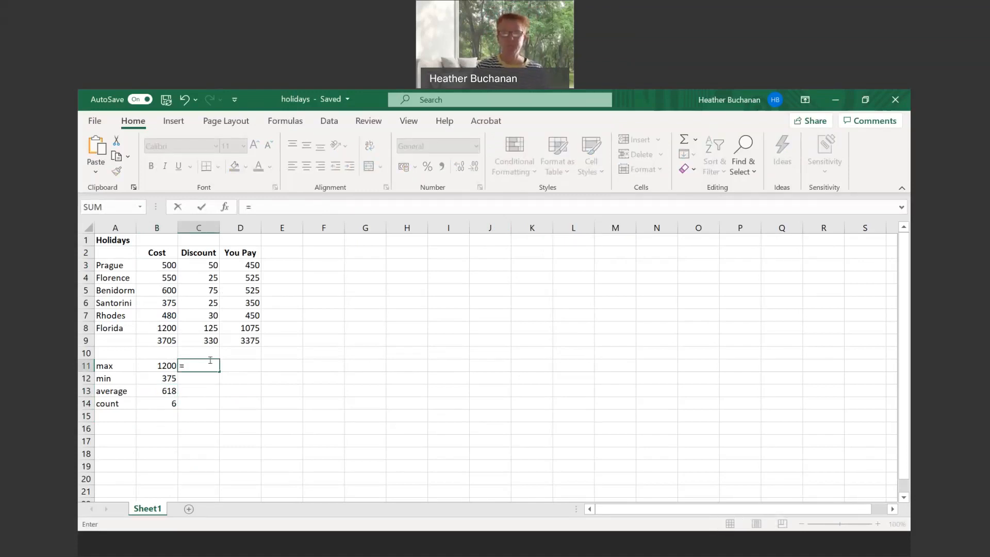
pyautogui.click(696, 140)
pyautogui.click(711, 215)
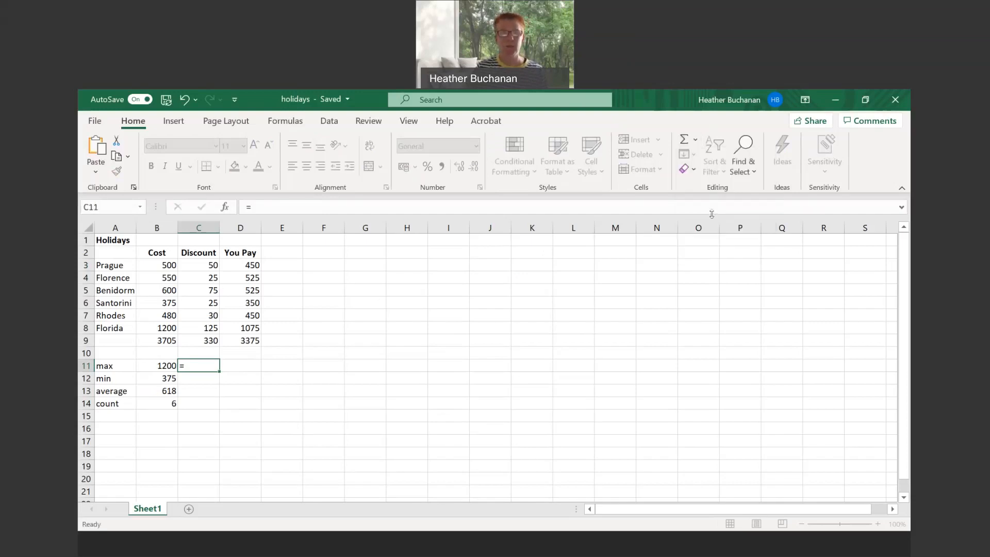
pyautogui.moveTo(206, 265); pyautogui.dragTo(200, 328)
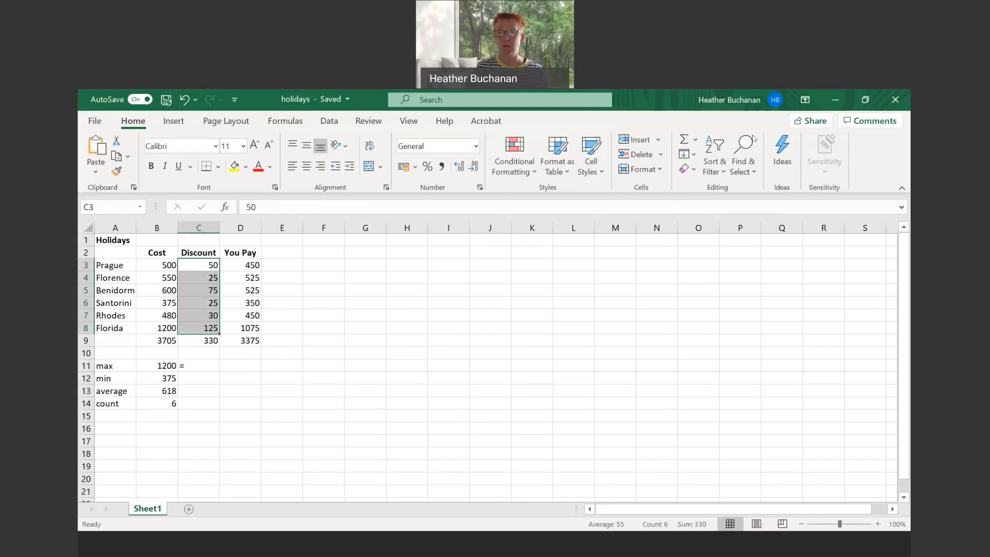
pyautogui.click(695, 140)
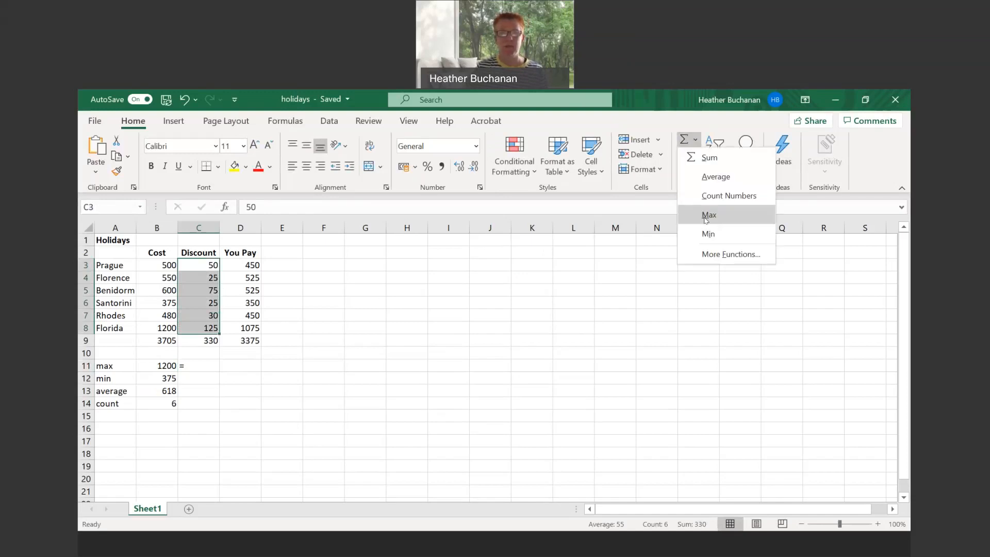
pyautogui.click(708, 215)
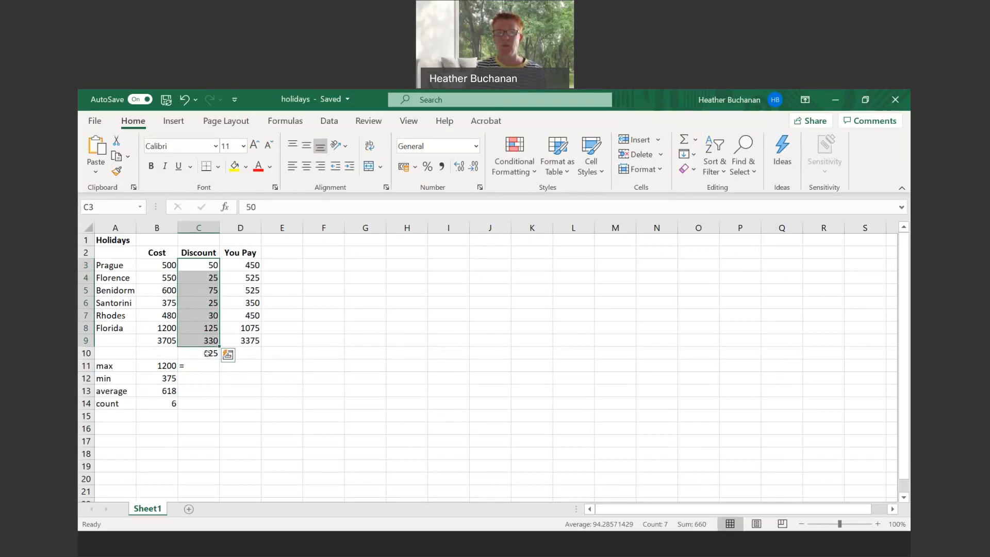
pyautogui.click(203, 352)
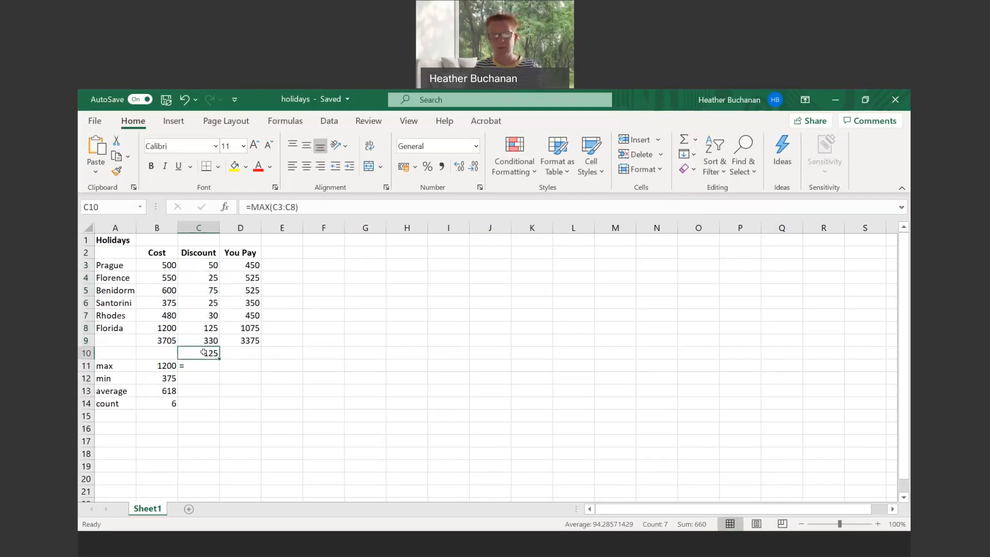
pyautogui.press('Delete')
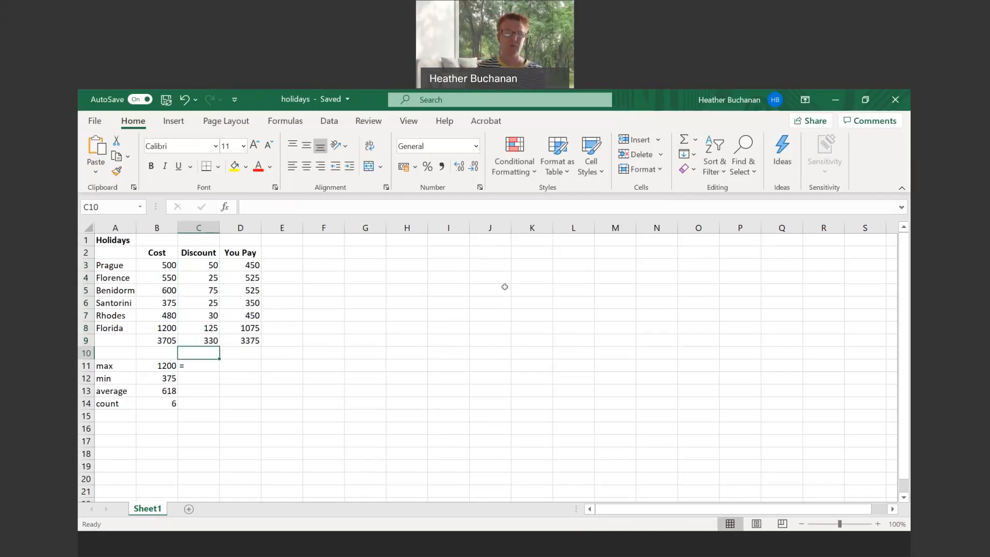
pyautogui.press('Down')
pyautogui.write('=')
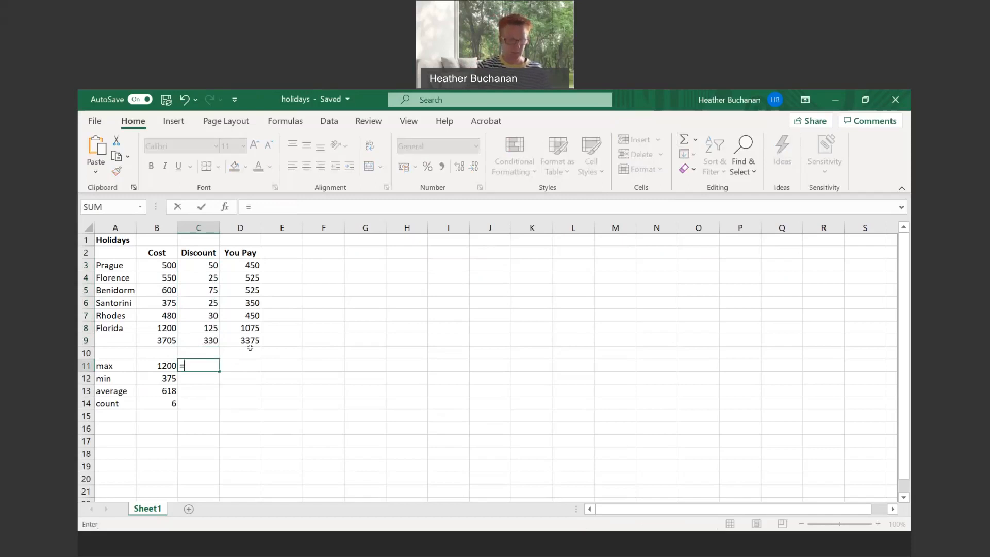
pyautogui.write('ma')
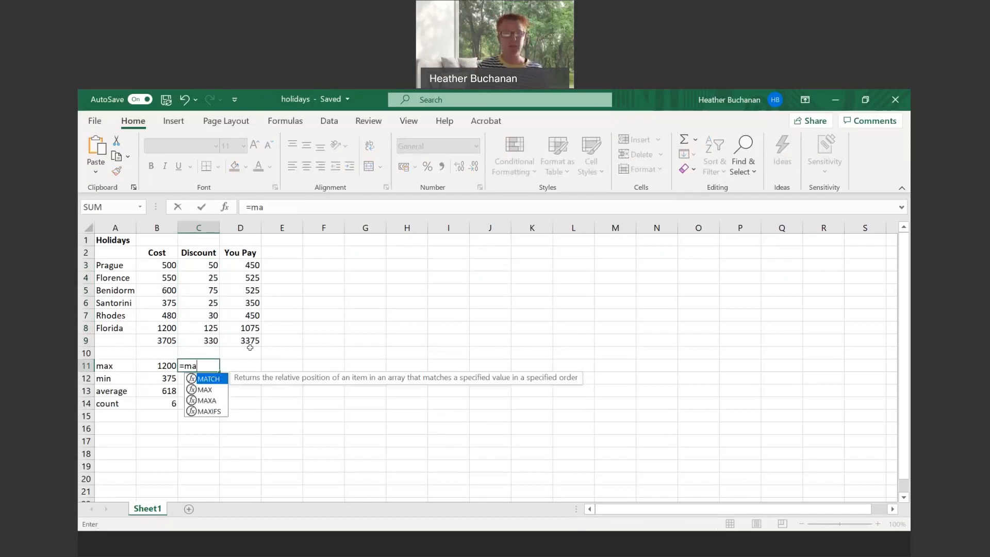
pyautogui.write('x(')
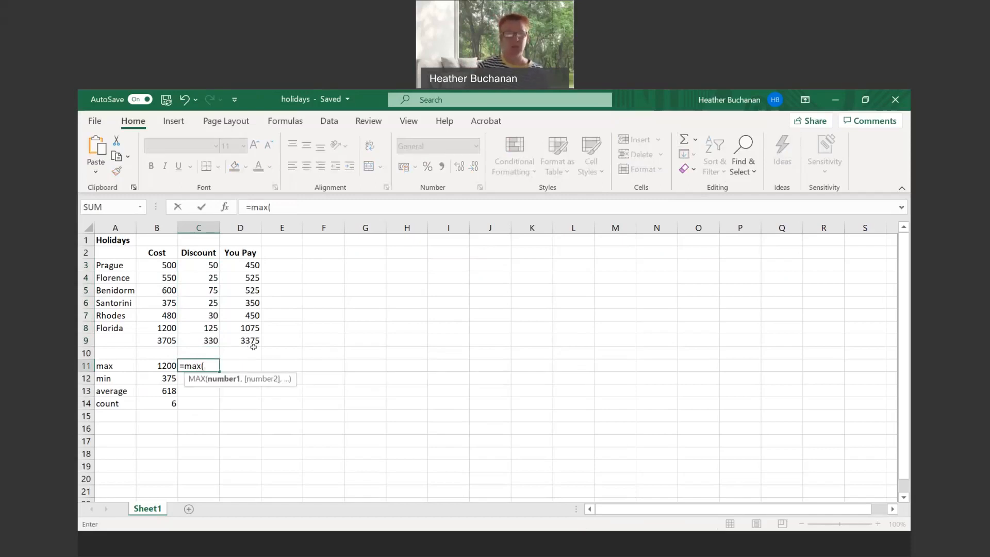
pyautogui.press('BackSpace')
pyautogui.press('BackSpace')
pyautogui.press('BackSpace')
pyautogui.press('BackSpace')
pyautogui.press('BackSpace')
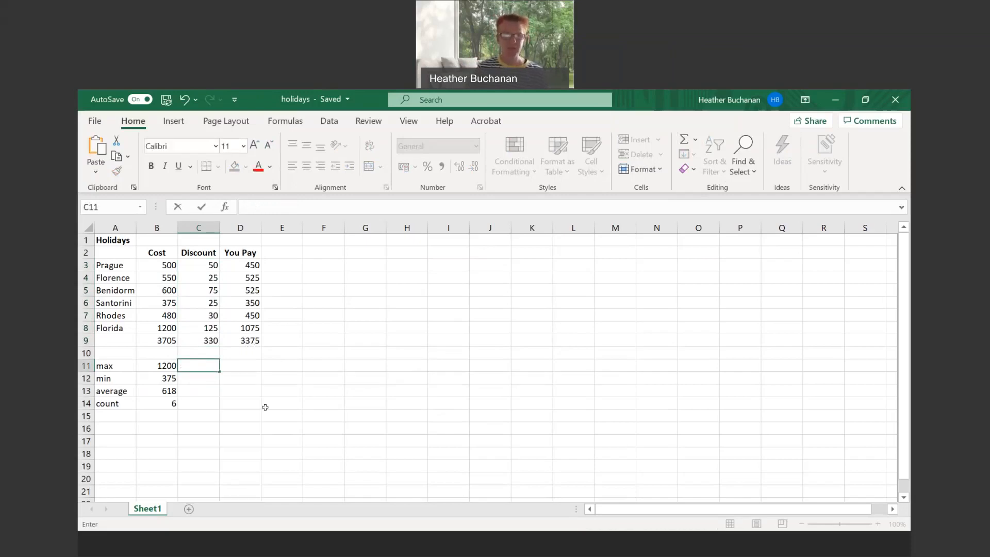
pyautogui.click(265, 408)
# Copy the max, min, average and count formulas from B11:B14 across to the Discount and You Pay columns.
pyautogui.click(169, 365)
pyautogui.moveTo(176, 372); pyautogui.dragTo(261, 369)
pyautogui.click(182, 379)
pyautogui.moveTo(177, 384); pyautogui.dragTo(258, 407)
pyautogui.click(173, 392)
pyautogui.click(175, 407)
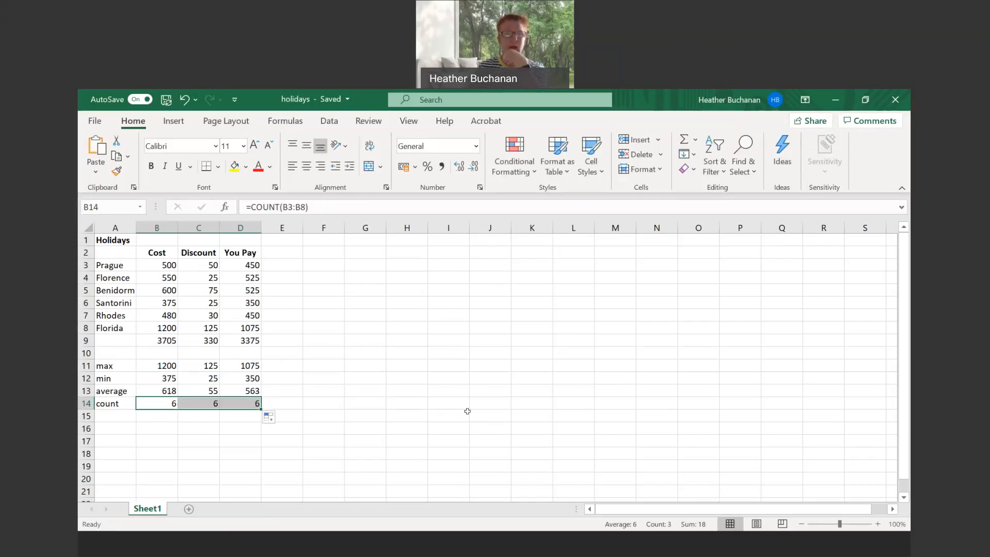
pyautogui.click(379, 324)
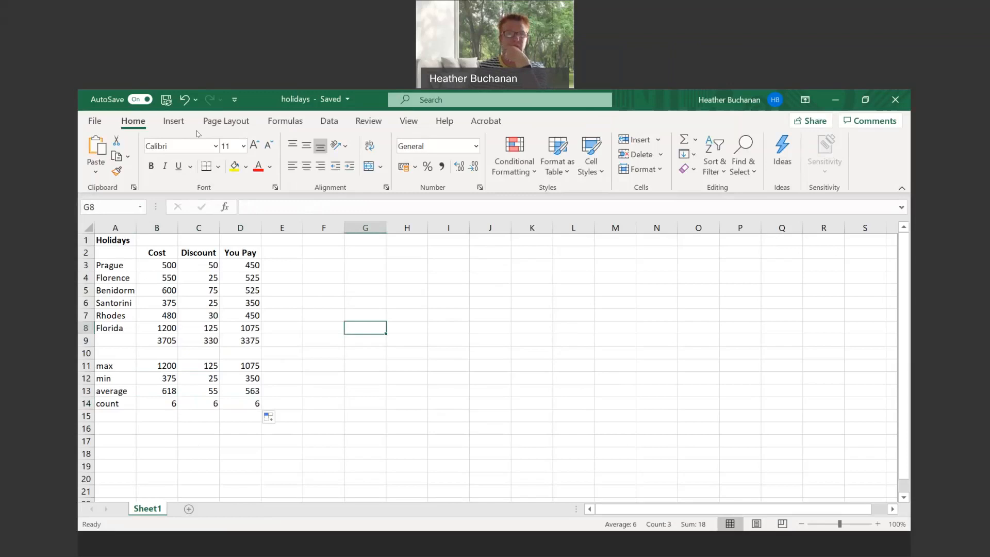
pyautogui.click(250, 395)
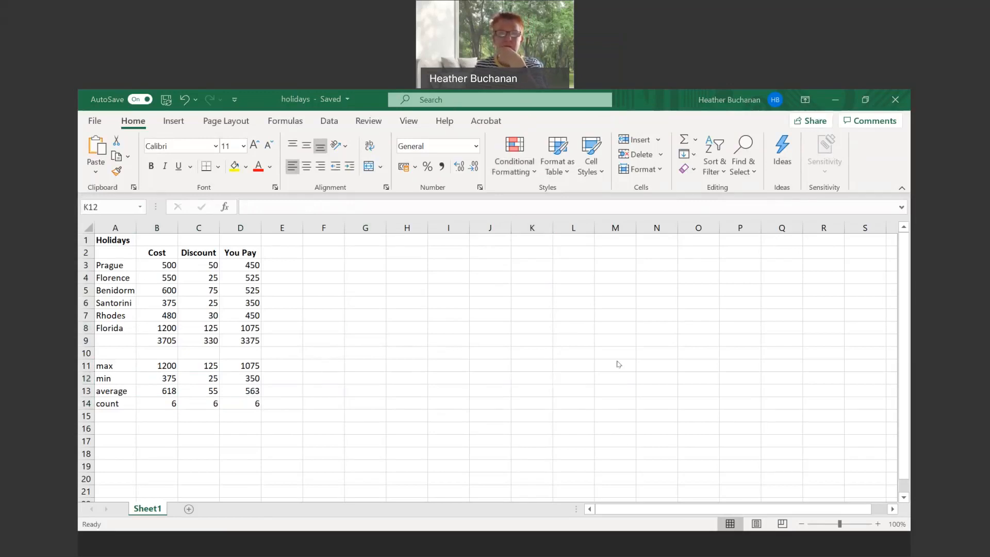
# Switch the worksheet repeatedly between showing the formulas and showing their results, ending with the results.
pyautogui.click(299, 118)
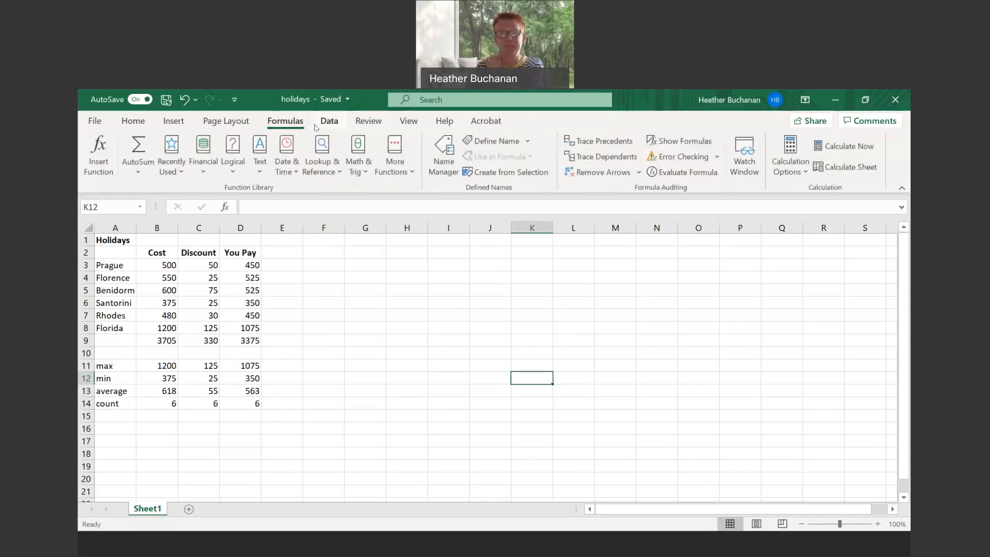
pyautogui.click(668, 144)
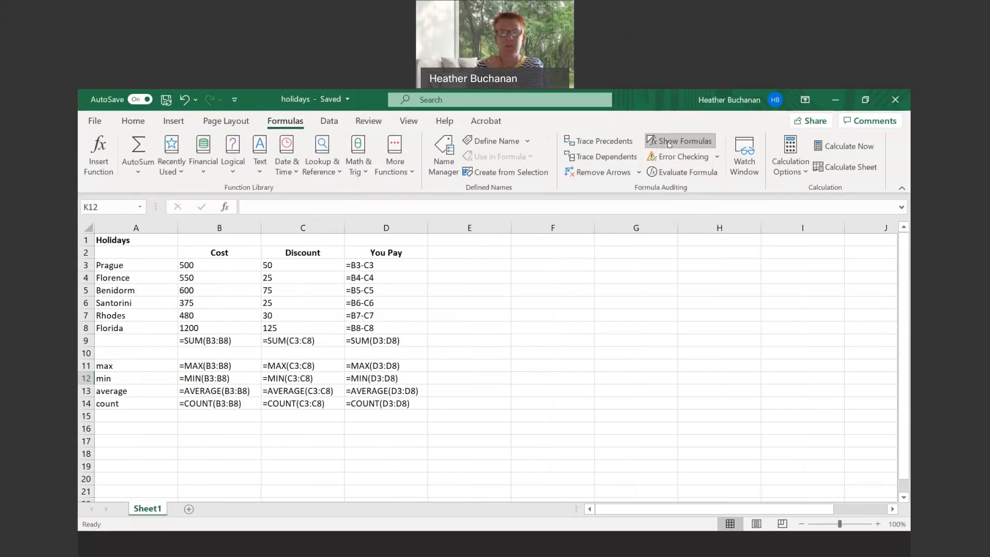
pyautogui.click(670, 144)
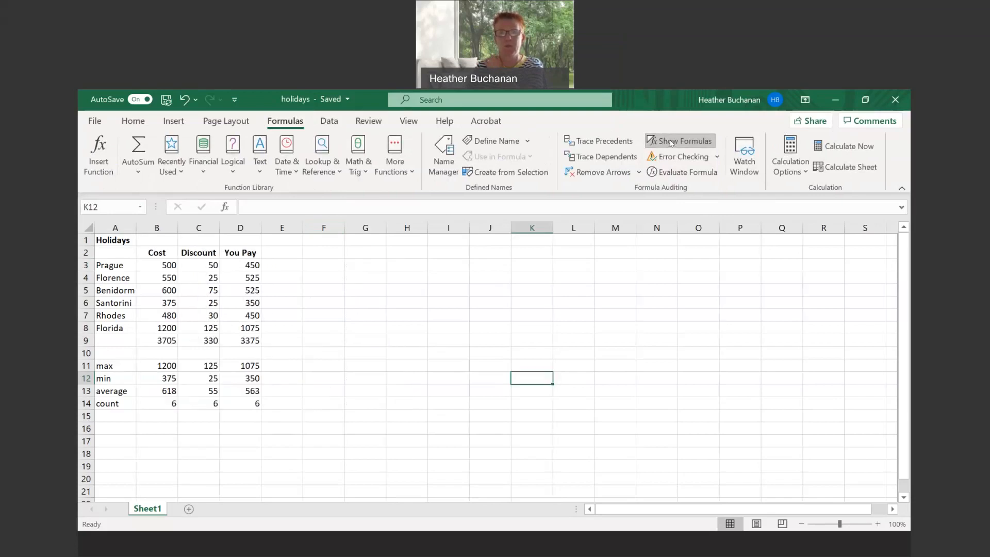
pyautogui.click(671, 144)
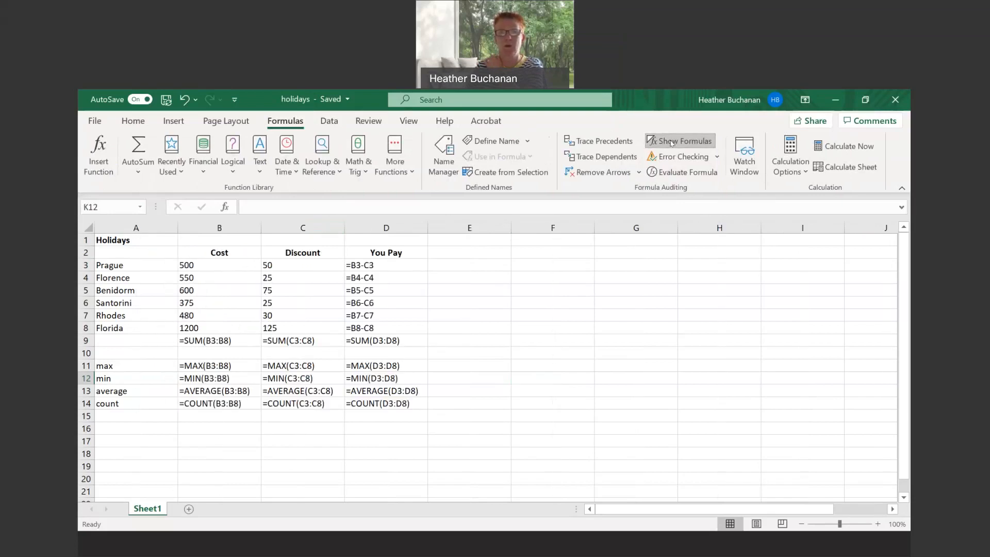
pyautogui.click(671, 144)
pyautogui.click(672, 143)
pyautogui.click(673, 144)
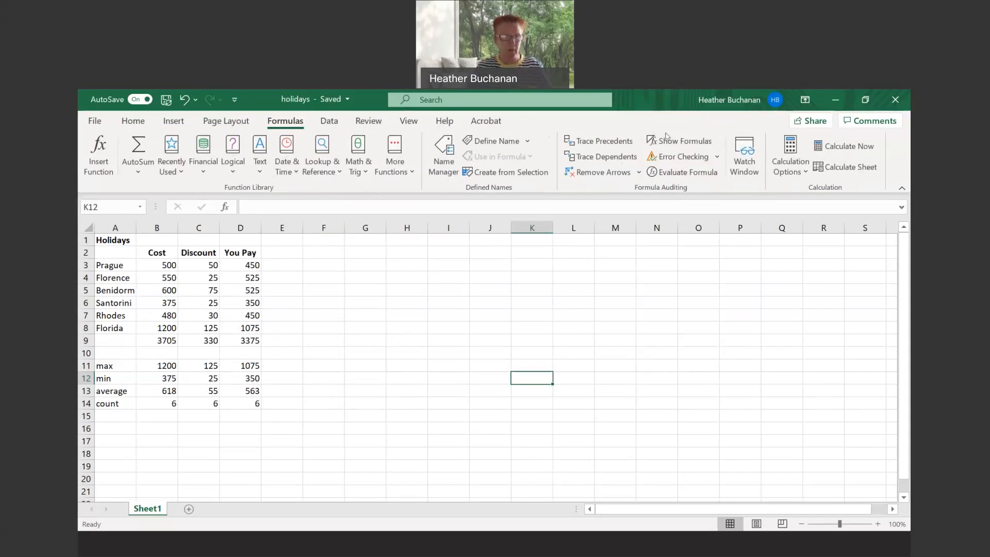
# Enter ¬ in cell K12, and from cell A10 turn the formula view on and back off.
pyautogui.write('¬')
pyautogui.click(282, 315)
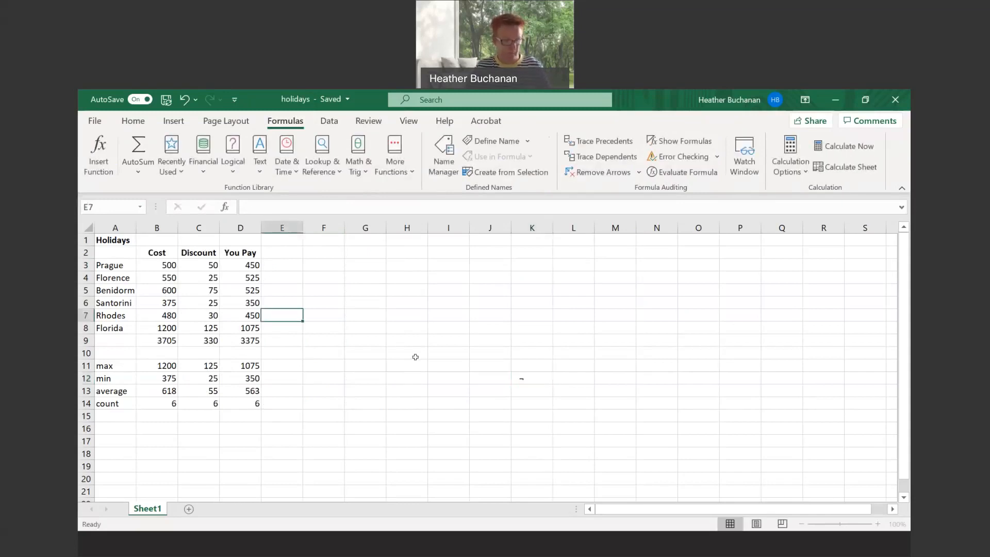
pyautogui.click(115, 353)
pyautogui.hotkey('ctrl', '`')
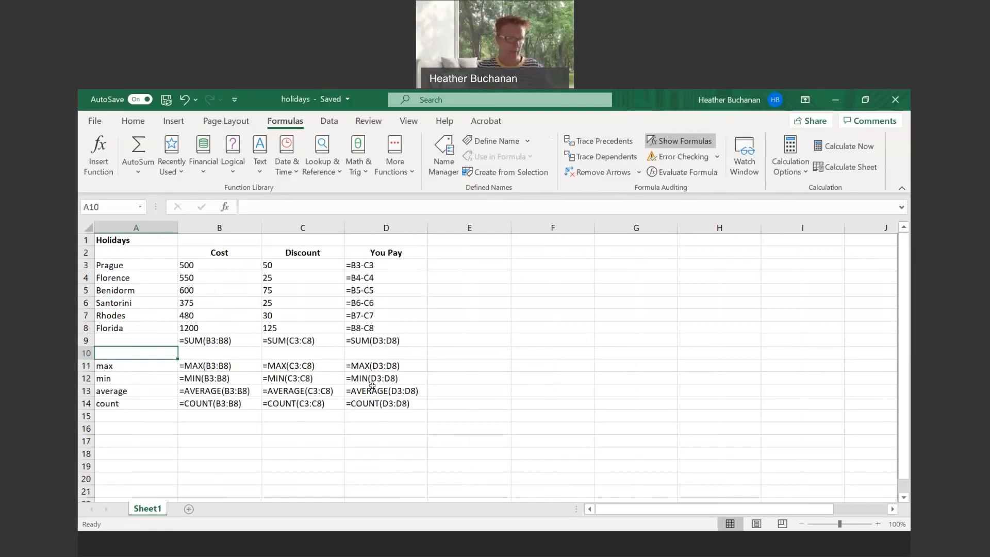
pyautogui.hotkey('ctrl', '`')
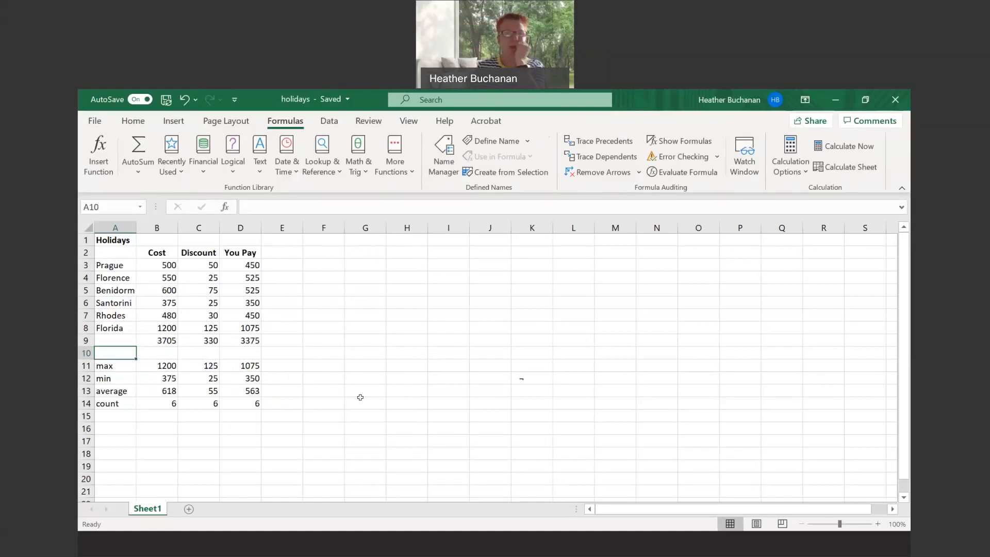
# Label the totals row by entering Total in cell A9.
pyautogui.moveTo(106, 240); pyautogui.dragTo(248, 328)
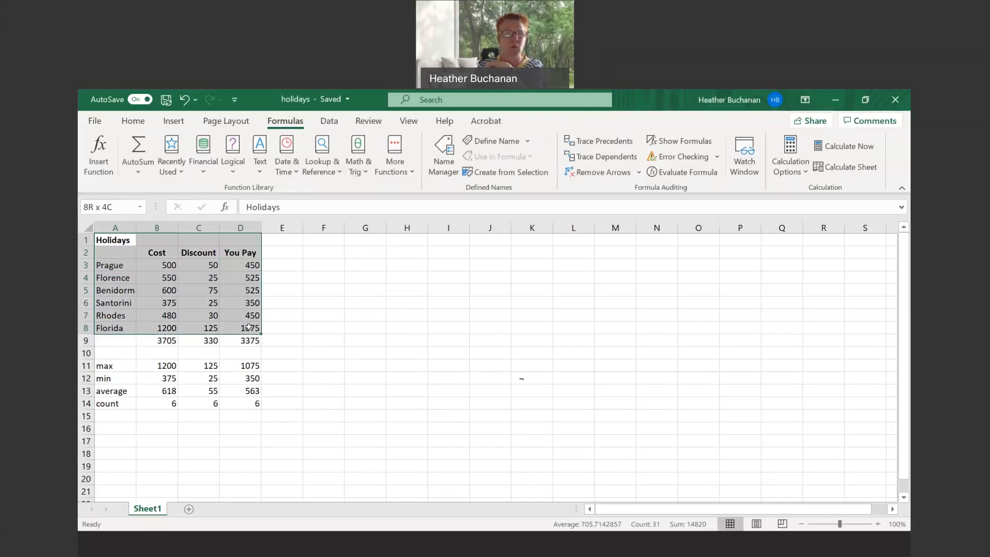
pyautogui.moveTo(330, 328); pyautogui.dragTo(355, 328)
pyautogui.moveTo(156, 341); pyautogui.dragTo(242, 340)
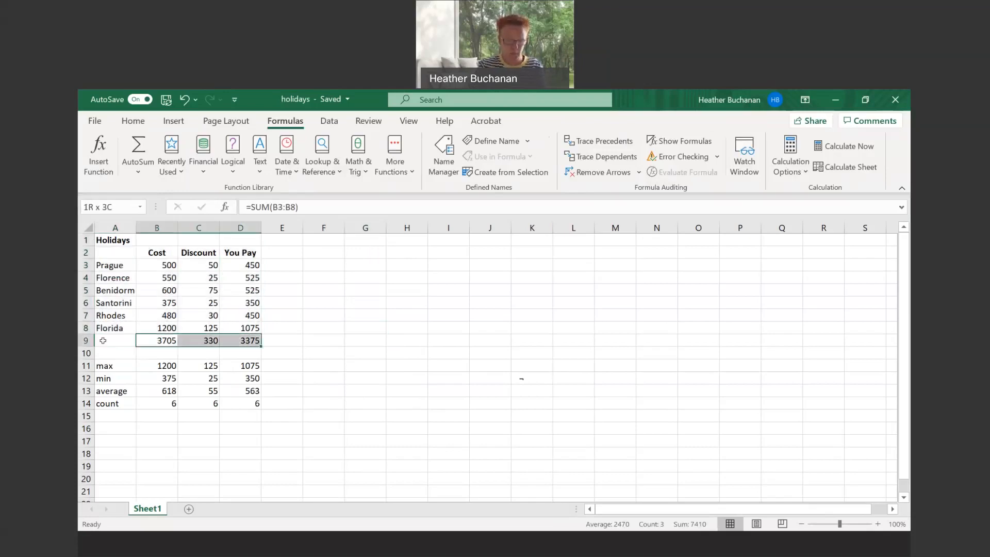
pyautogui.click(103, 340)
pyautogui.write('Tpota')
pyautogui.press('BackSpace')
pyautogui.press('BackSpace')
pyautogui.press('BackSpace')
pyautogui.press('BackSpace')
pyautogui.write('otal')
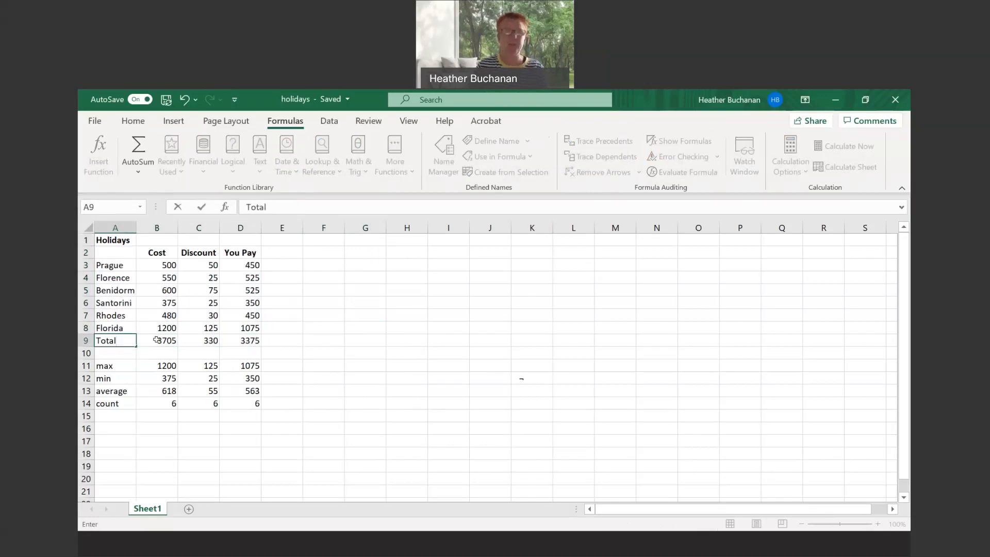
pyautogui.press('Return')
# Apply All Borders to the holiday table in A2:D9.
pyautogui.click(116, 253)
pyautogui.moveTo(115, 279); pyautogui.dragTo(249, 346)
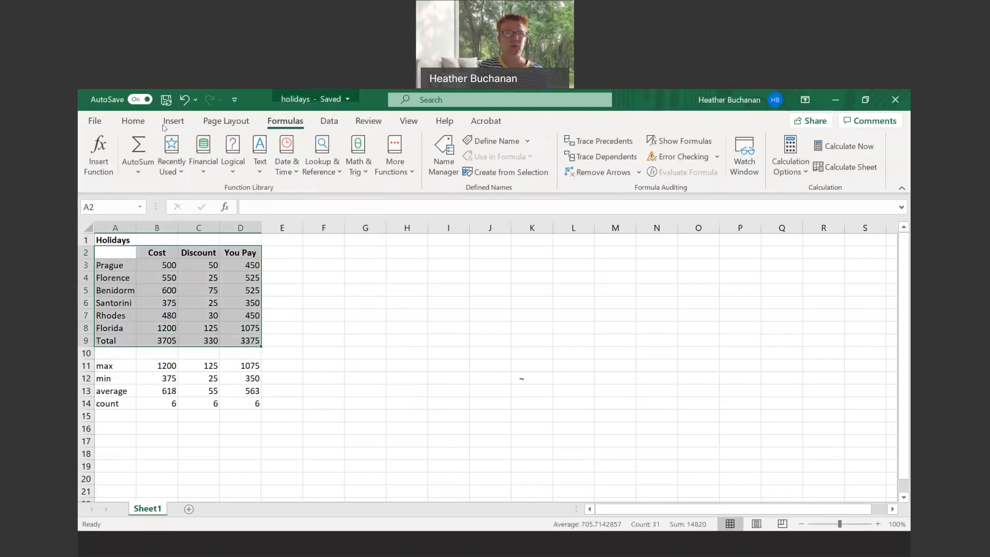
pyautogui.click(135, 124)
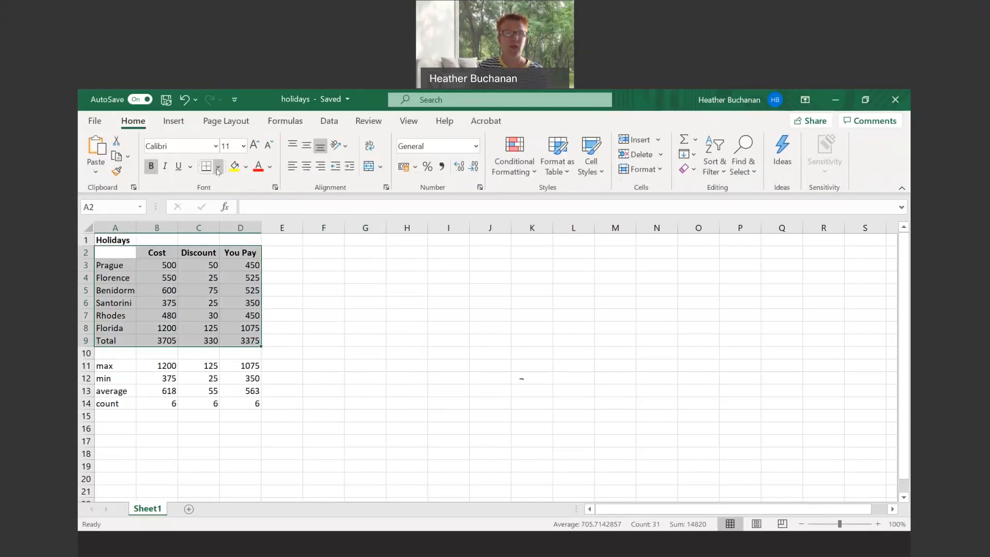
pyautogui.click(218, 167)
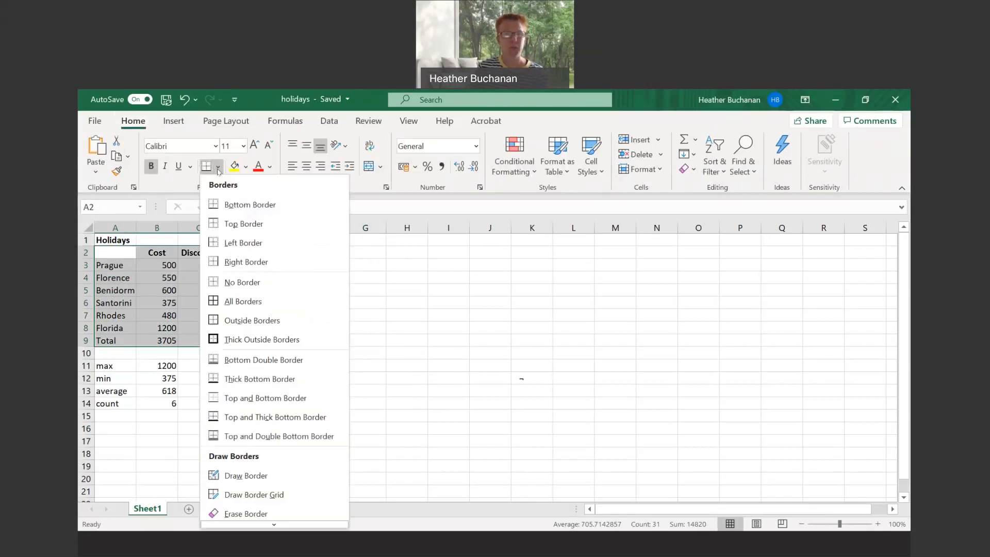
pyautogui.click(234, 306)
pyautogui.click(407, 309)
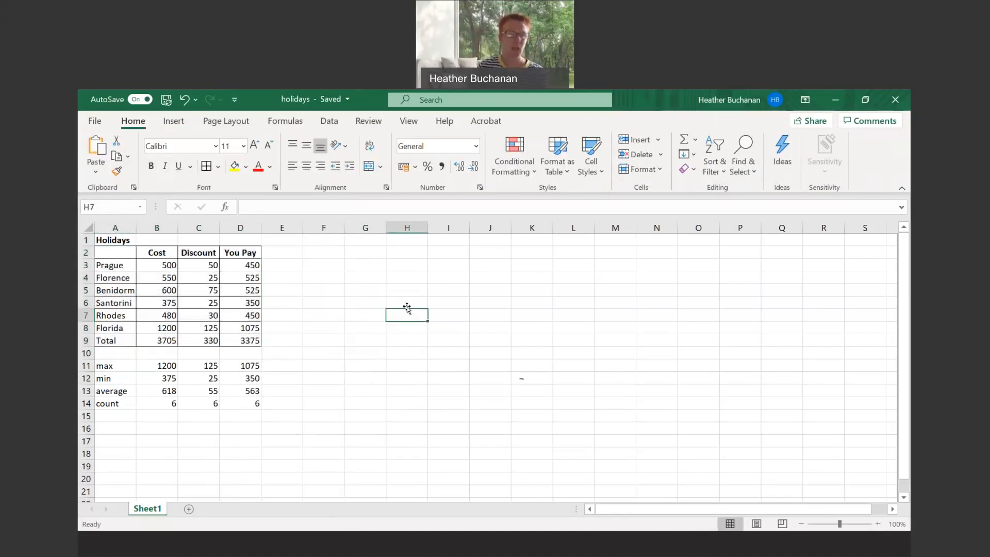
# Give the Total row in A9:D9 a Top and Double Bottom Border.
pyautogui.click(122, 340)
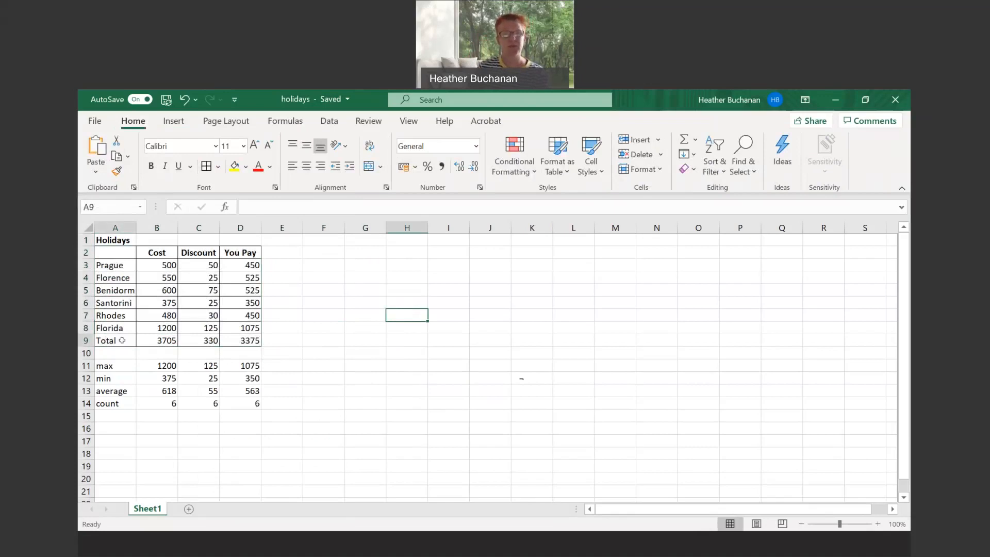
pyautogui.moveTo(122, 340); pyautogui.dragTo(198, 340)
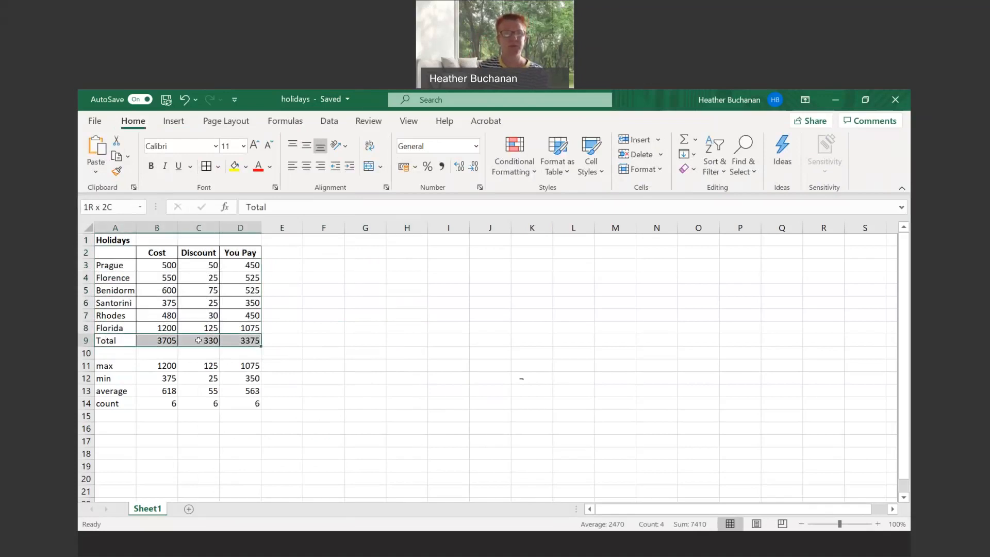
pyautogui.click(218, 168)
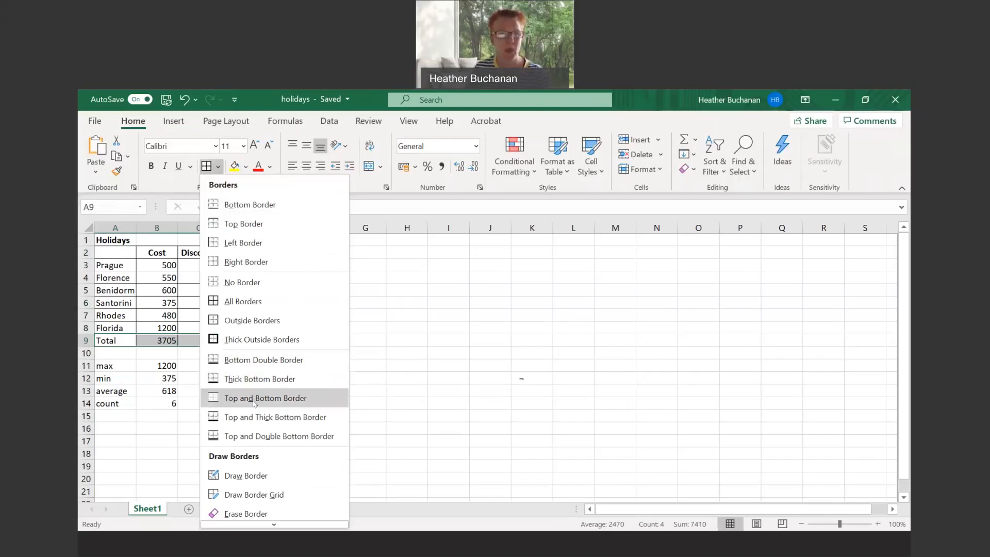
pyautogui.click(268, 435)
pyautogui.click(356, 379)
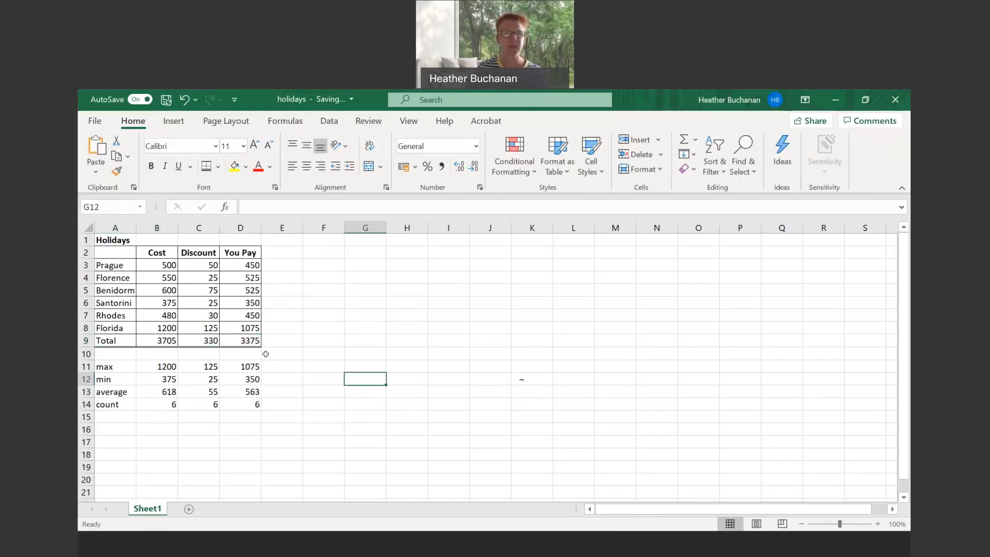
# Remove all borders from the holiday table in A2:D9.
pyautogui.click(324, 302)
pyautogui.moveTo(116, 253)
pyautogui.mouseDown()
pyautogui.moveTo(173, 328)
pyautogui.moveTo(243, 341)
pyautogui.mouseUp()
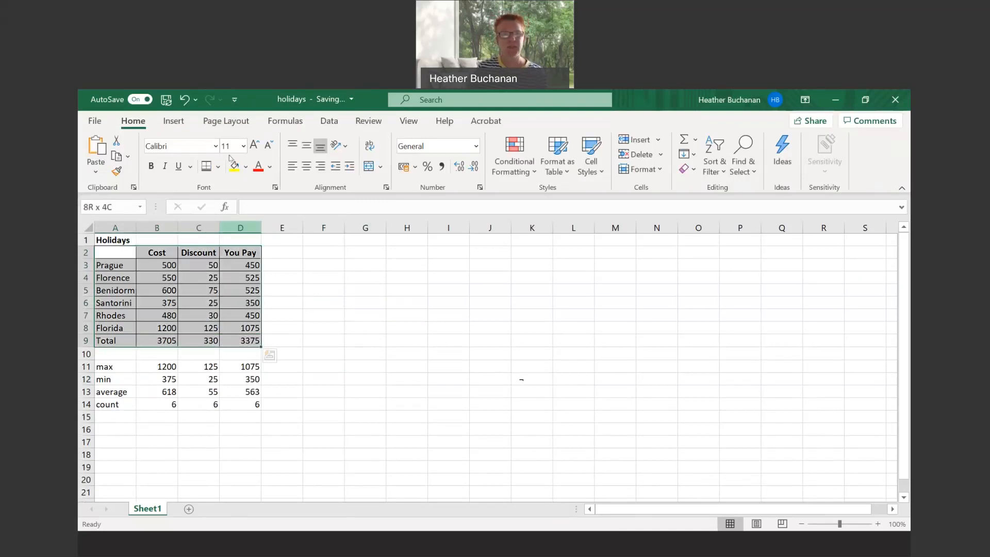
pyautogui.click(218, 166)
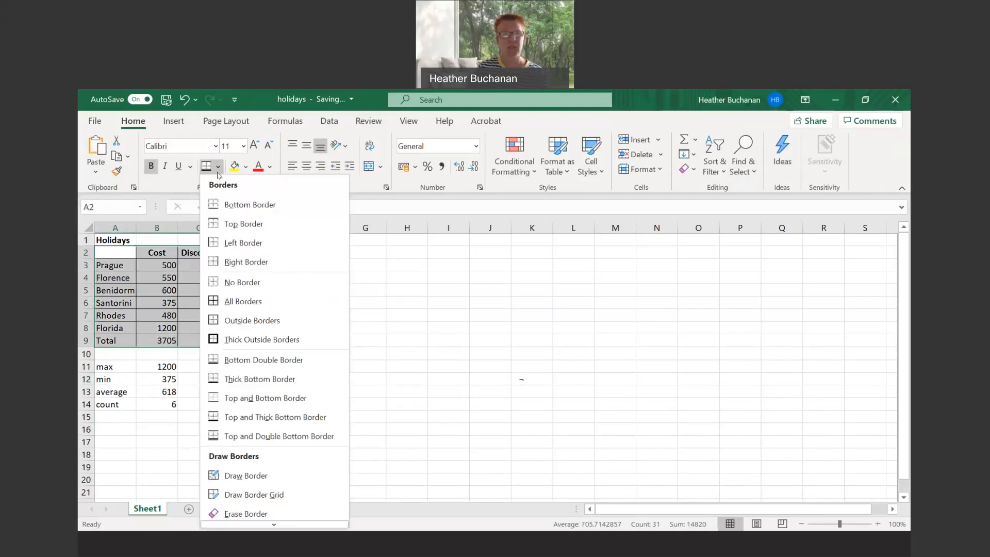
pyautogui.click(231, 290)
pyautogui.click(377, 310)
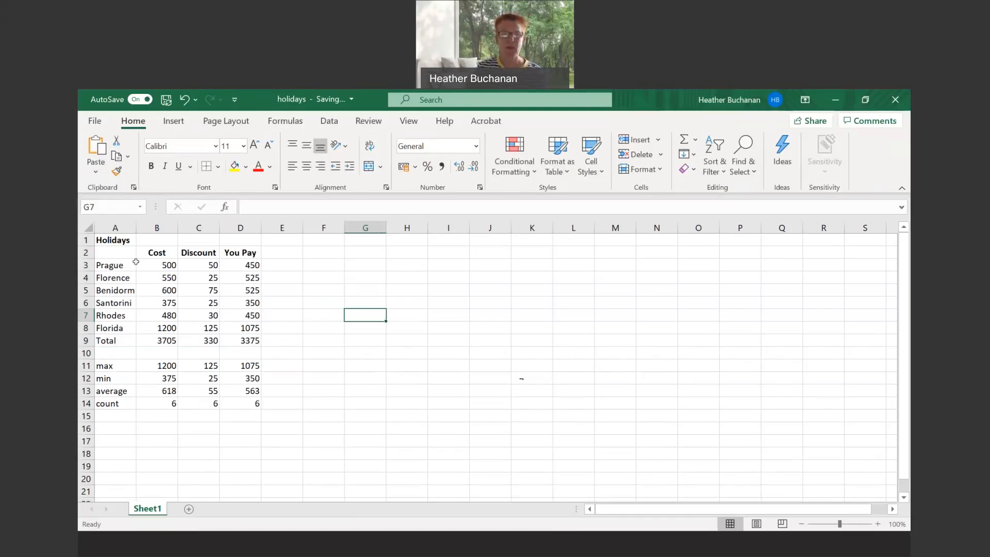
# Enter a short list of apple, pear and banana in cells G4:G6.
pyautogui.click(365, 278)
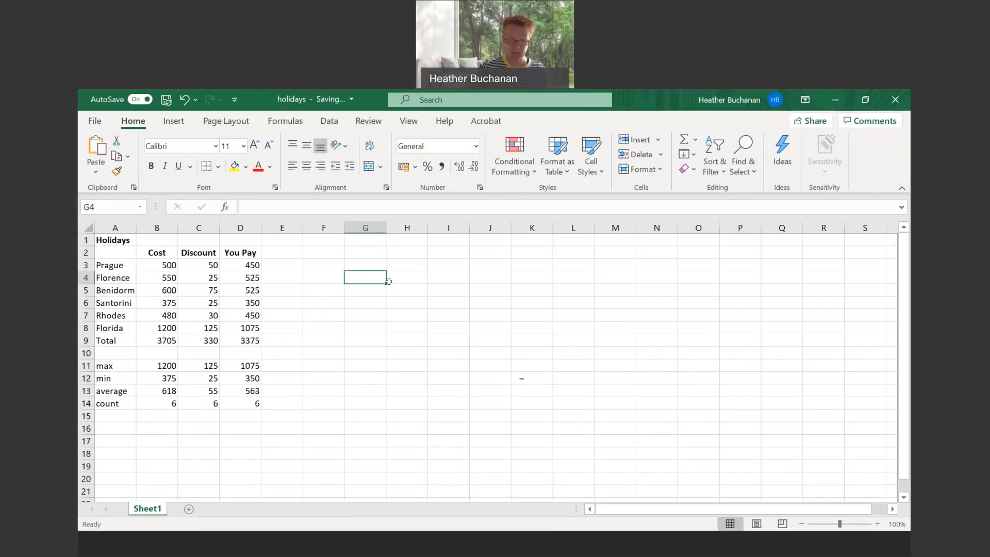
pyautogui.write('app')
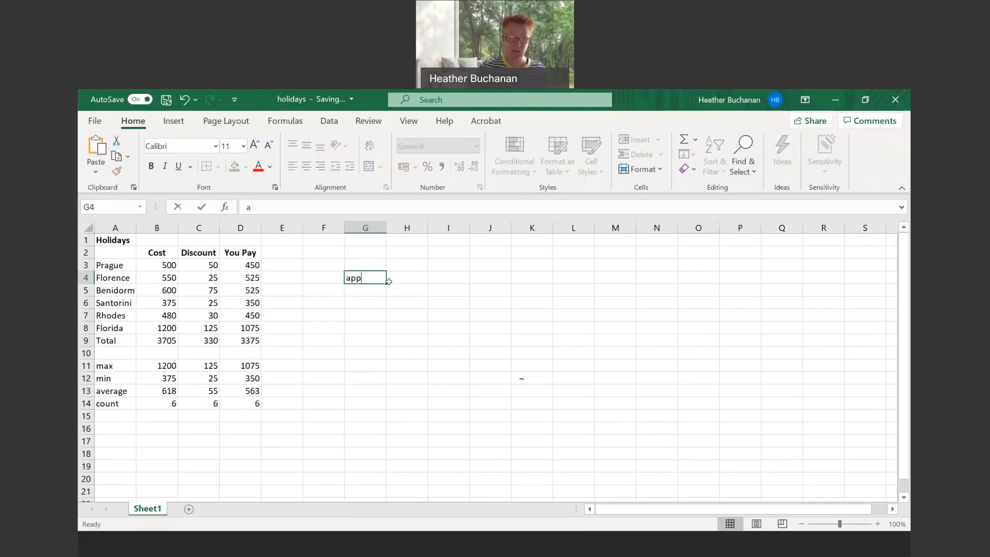
pyautogui.write('le')
pyautogui.press('Return')
pyautogui.write('pear')
pyautogui.press('Return')
pyautogui.write('banana')
pyautogui.press('Return')
# Sort the fruit list in G4:G6 from A to Z.
pyautogui.moveTo(361, 272); pyautogui.dragTo(360, 303)
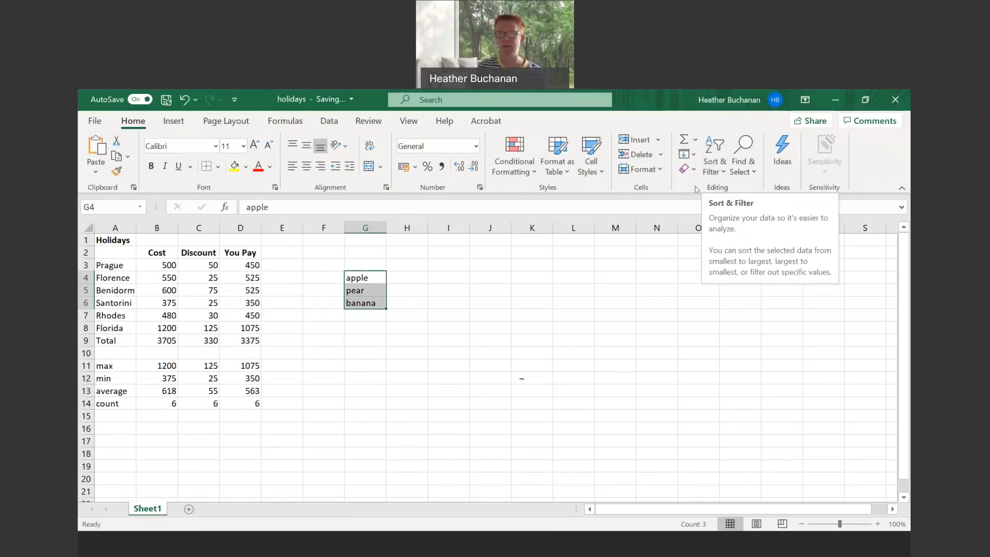
pyautogui.click(711, 150)
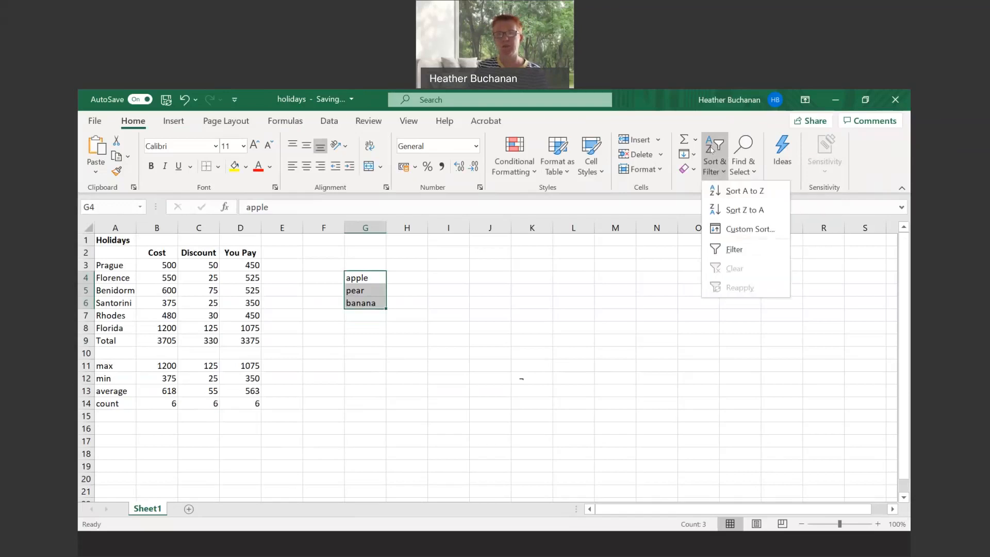
pyautogui.click(724, 189)
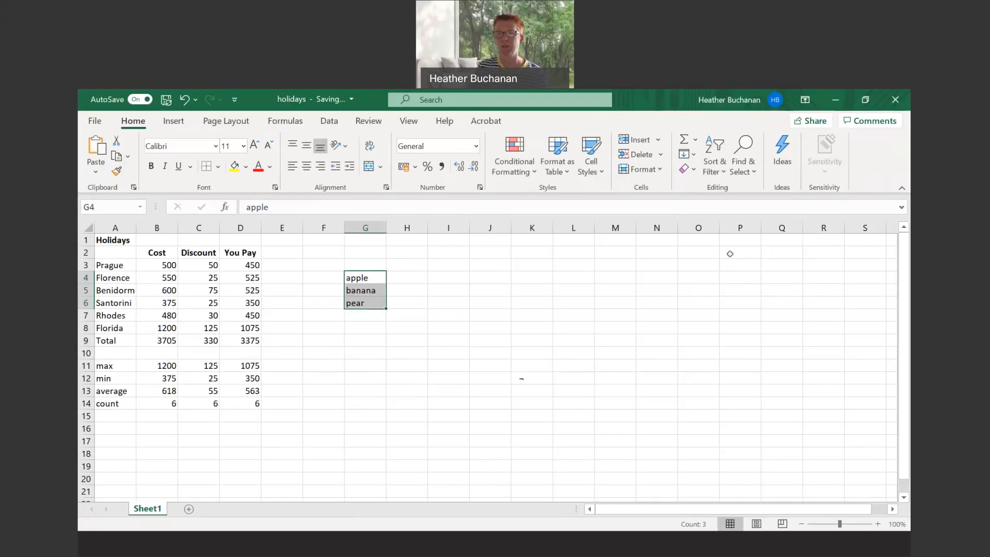
# Sort the fruit list in G4:G6 from Z to A and delete it.
pyautogui.click(720, 151)
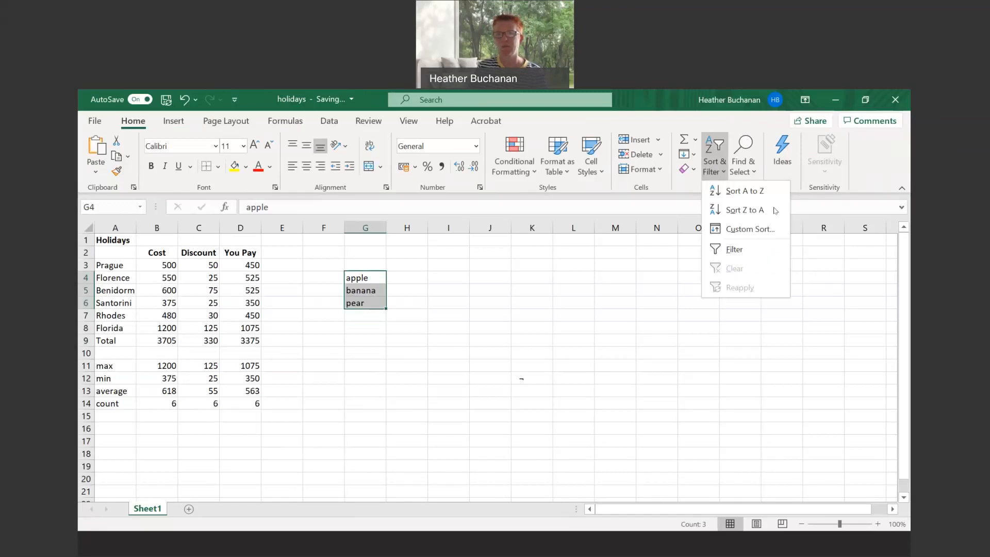
pyautogui.click(747, 213)
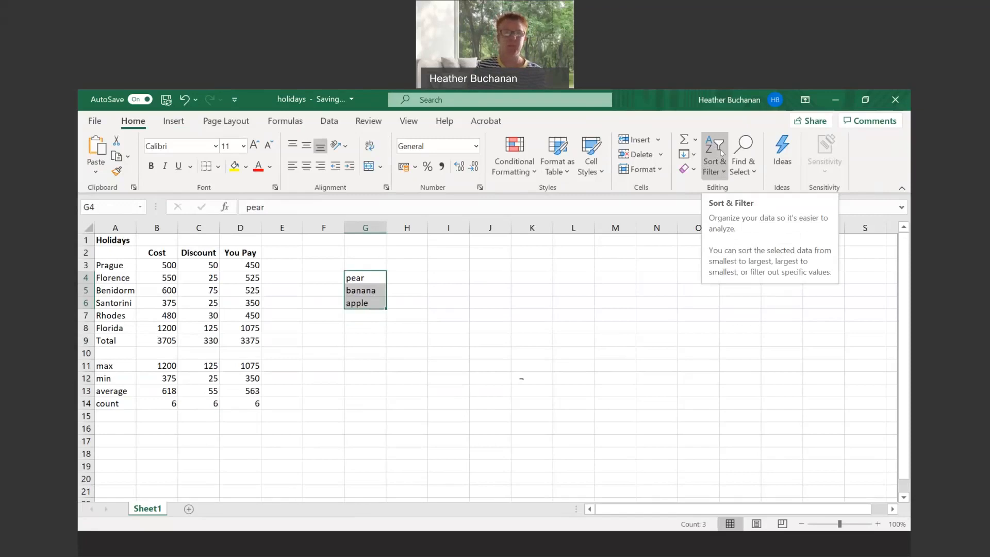
pyautogui.press('Delete')
# Custom sort the holiday table in A2:D8, treating its first row as headers, by Column A from A to Z.
pyautogui.moveTo(110, 255); pyautogui.dragTo(252, 326)
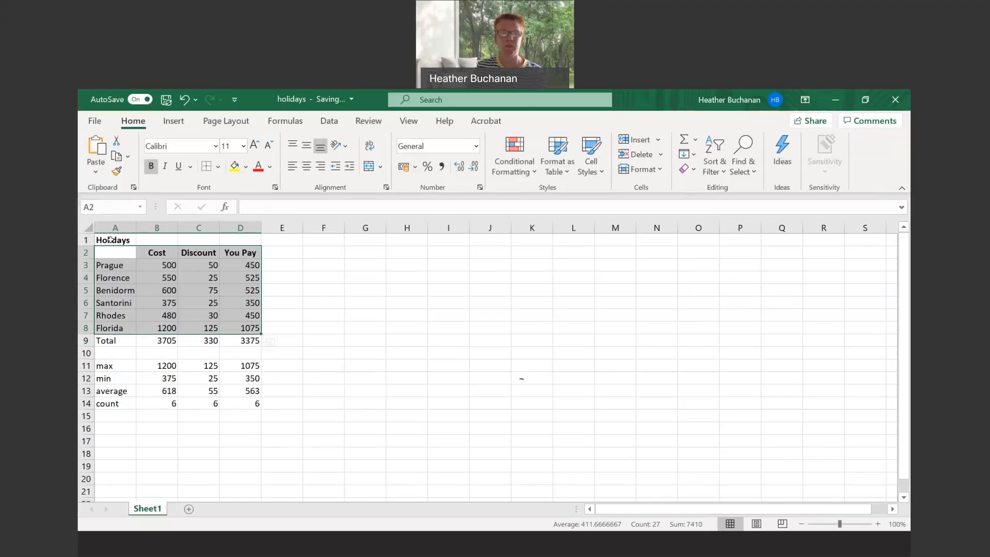
pyautogui.click(110, 239)
pyautogui.click(105, 252)
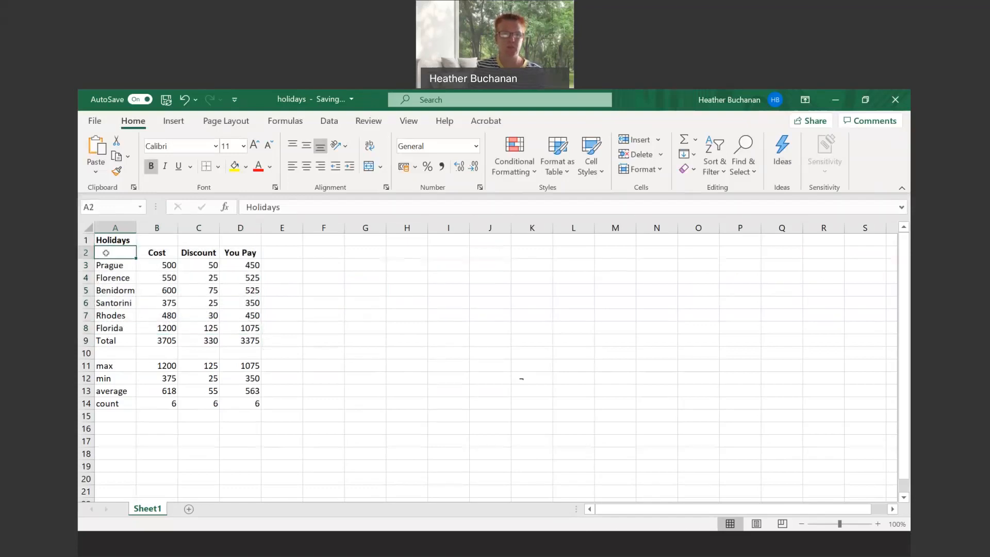
pyautogui.moveTo(106, 252)
pyautogui.mouseDown()
pyautogui.moveTo(245, 262)
pyautogui.moveTo(238, 330)
pyautogui.mouseUp()
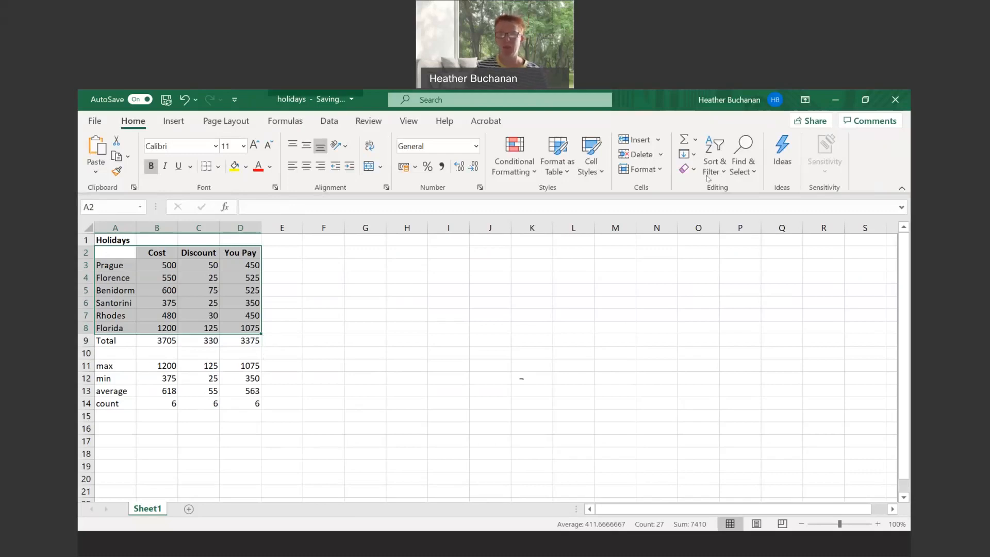
pyautogui.click(726, 173)
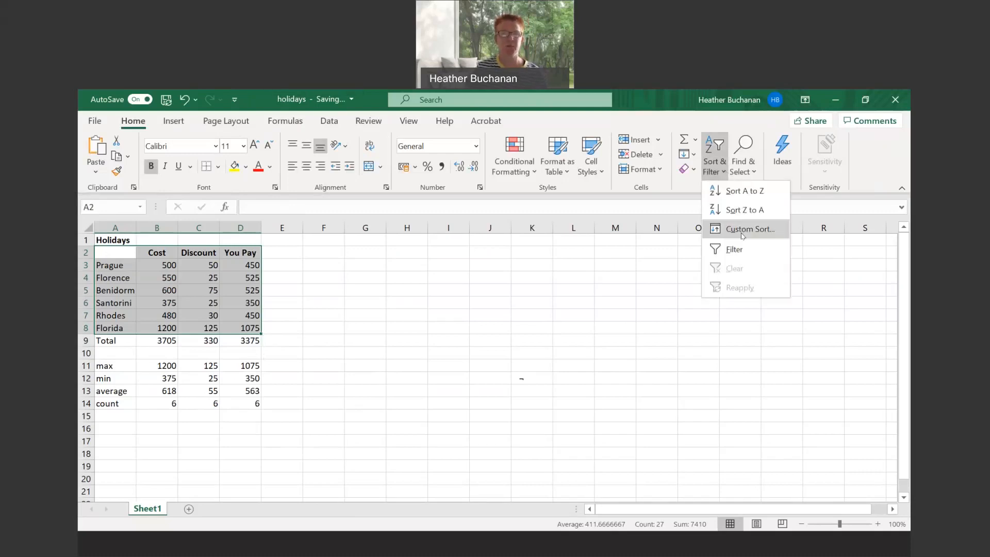
pyautogui.click(743, 233)
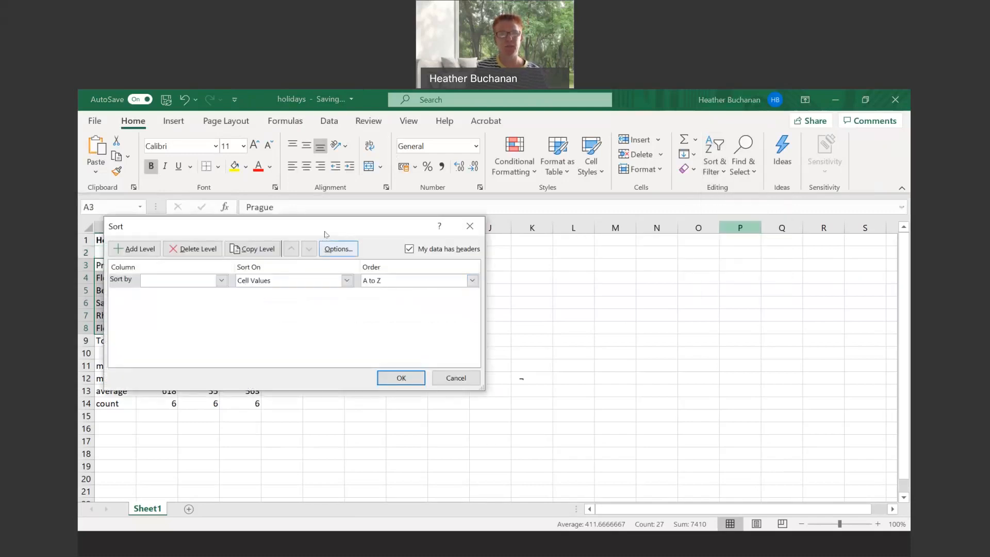
pyautogui.moveTo(325, 231); pyautogui.dragTo(583, 240)
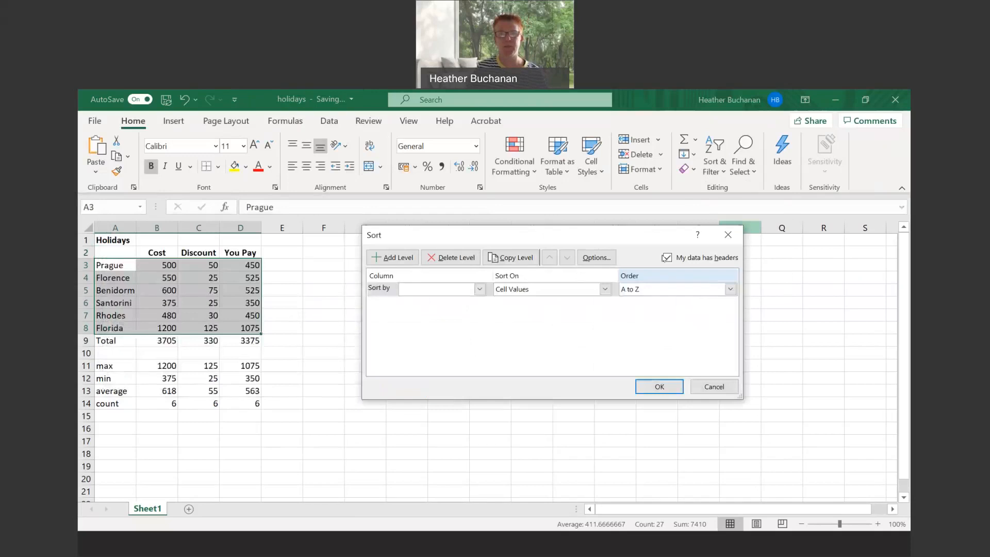
pyautogui.click(667, 258)
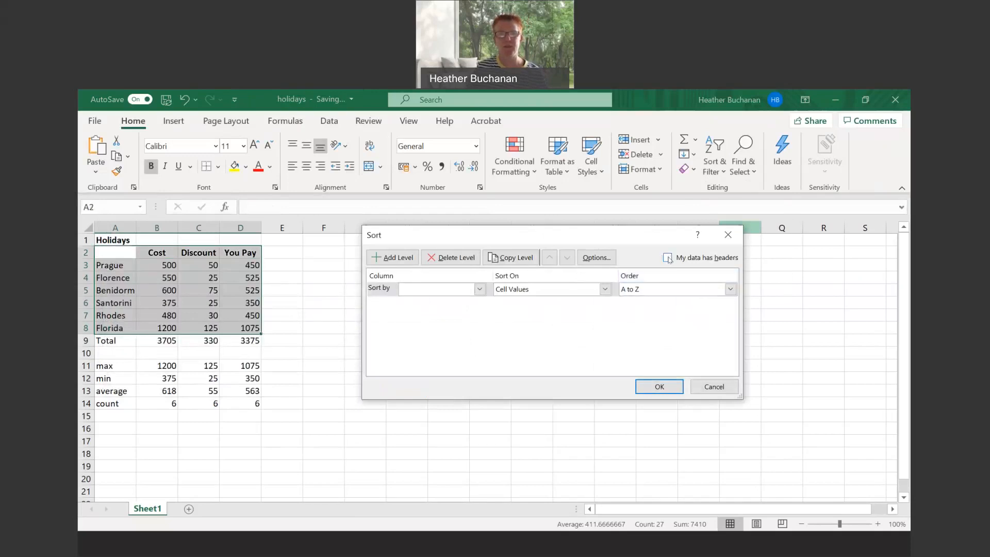
pyautogui.click(667, 257)
pyautogui.click(668, 258)
pyautogui.click(667, 258)
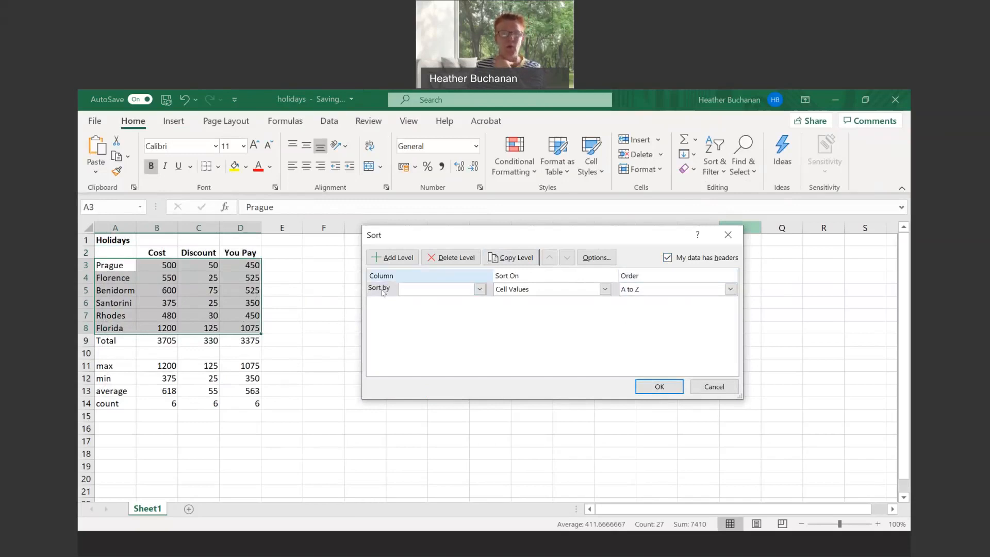
pyautogui.click(480, 289)
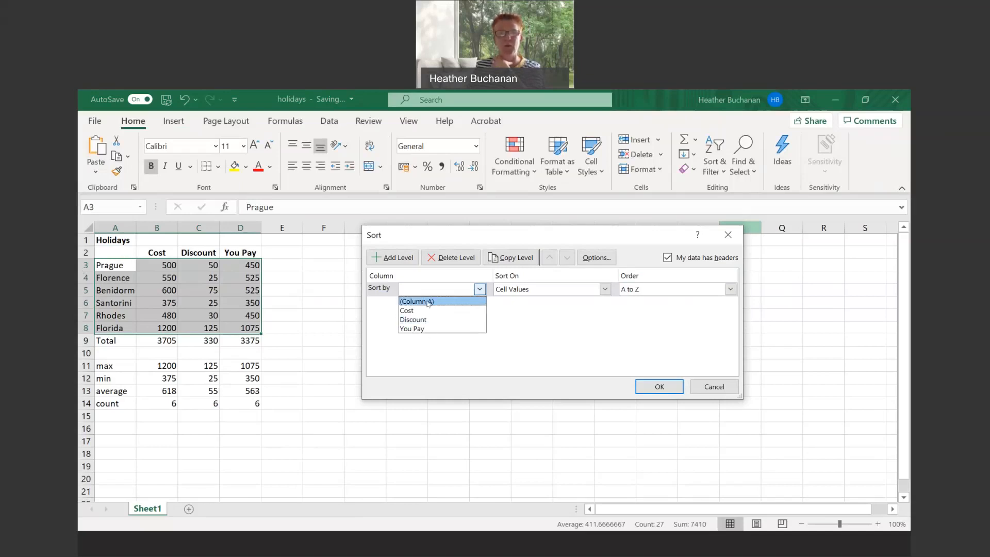
pyautogui.click(427, 302)
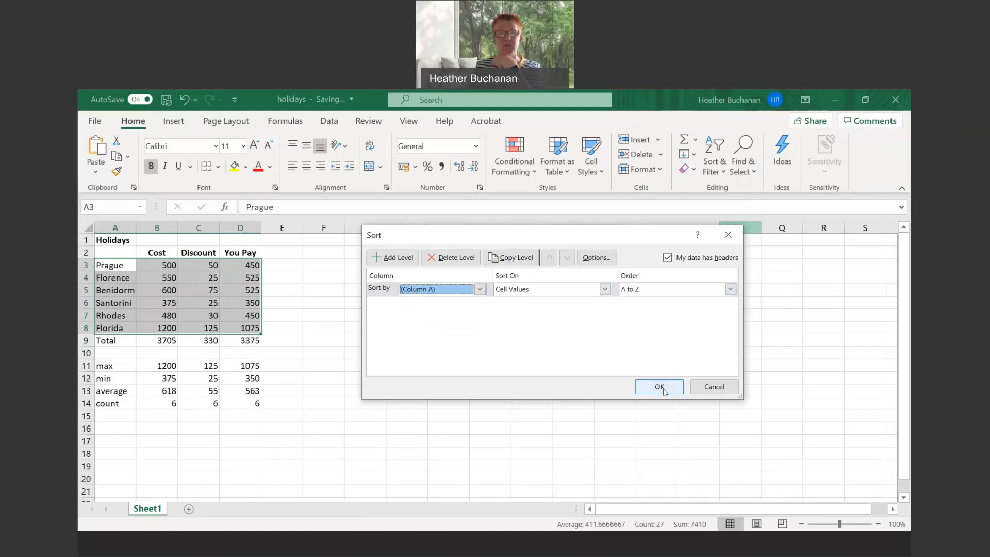
pyautogui.click(659, 386)
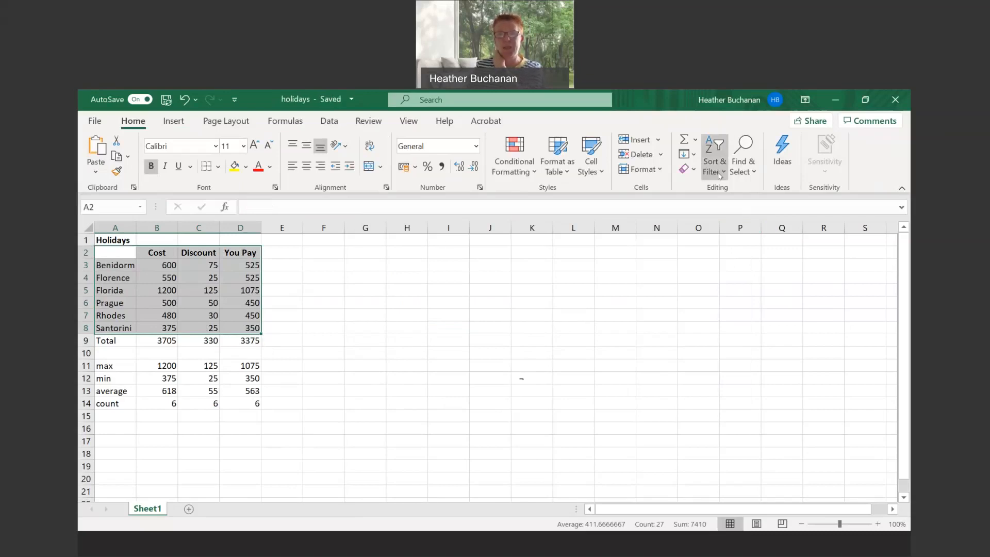
# Custom sort the holiday table in A2:D8 by You Pay from Smallest to Largest and deselect it.
pyautogui.click(723, 175)
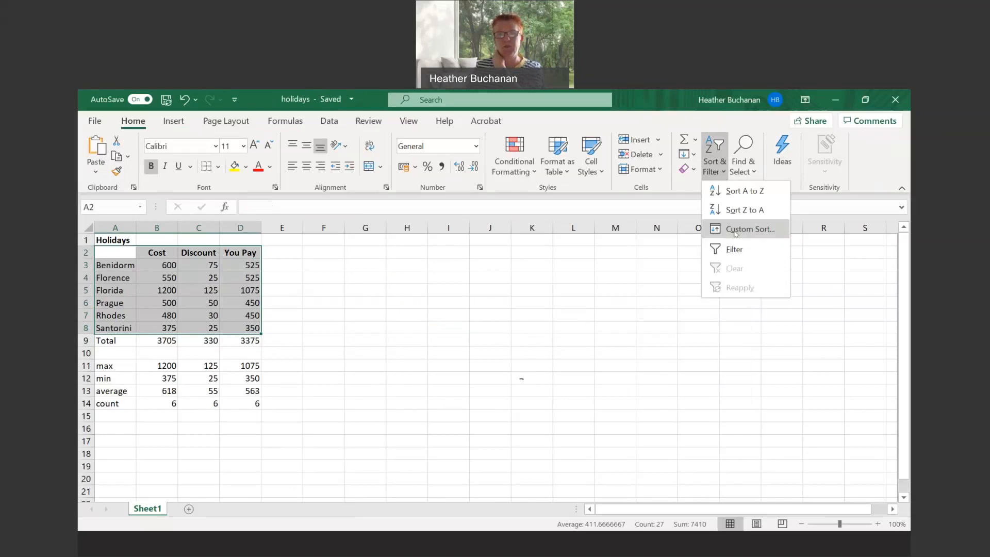
pyautogui.click(736, 230)
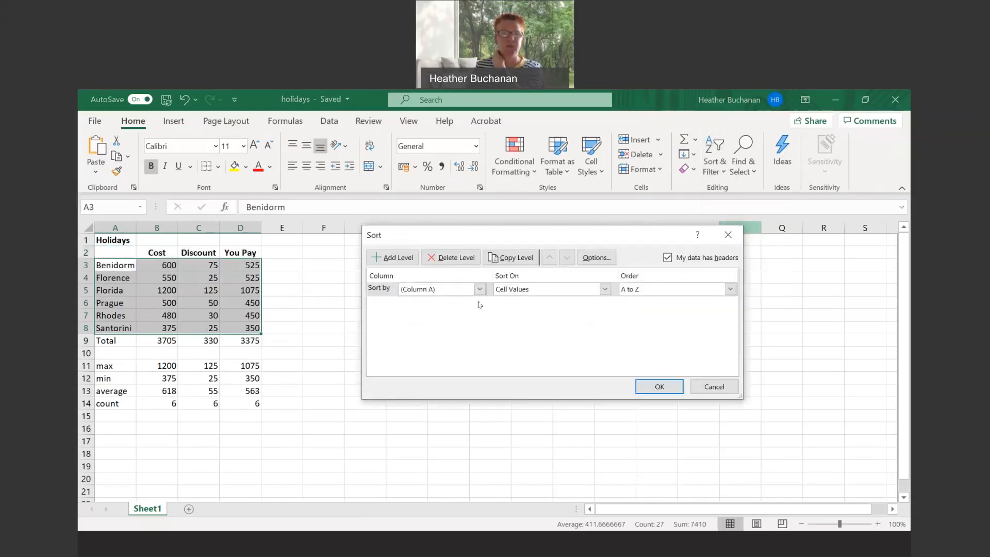
pyautogui.click(479, 289)
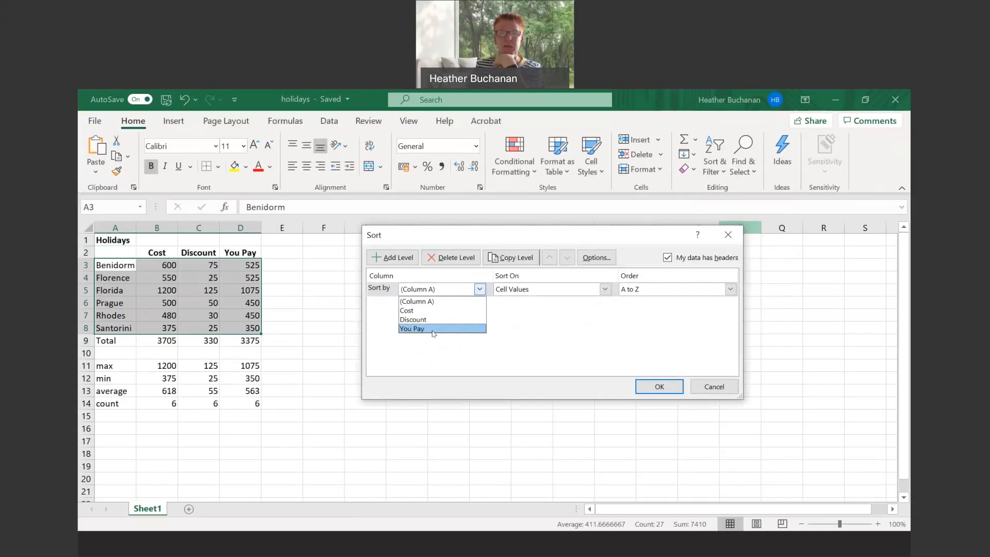
pyautogui.click(433, 329)
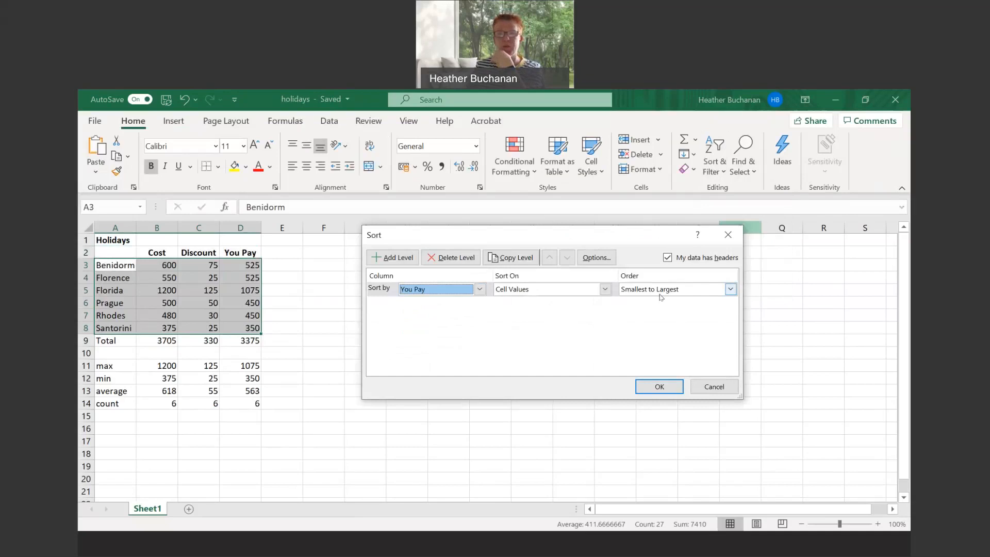
pyautogui.click(730, 290)
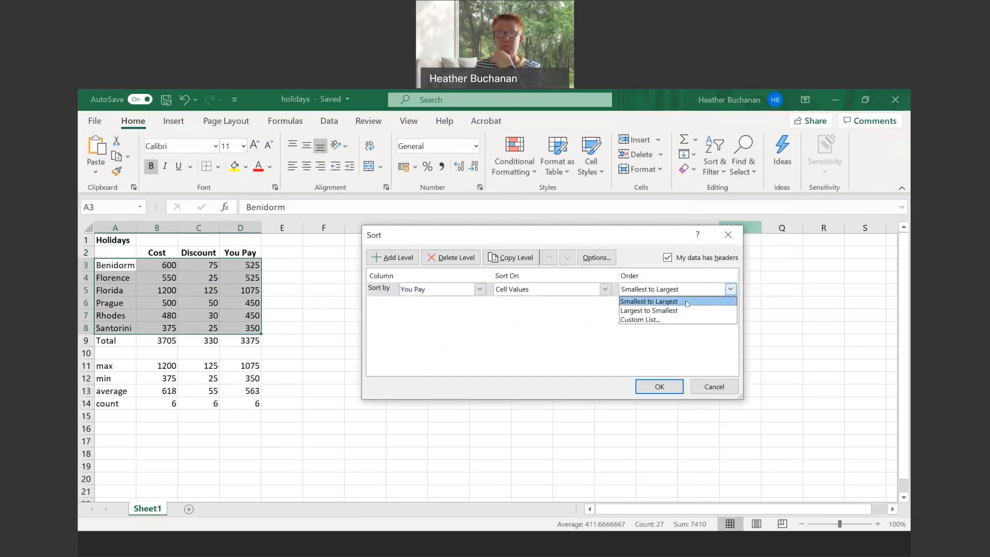
pyautogui.click(686, 302)
pyautogui.click(655, 387)
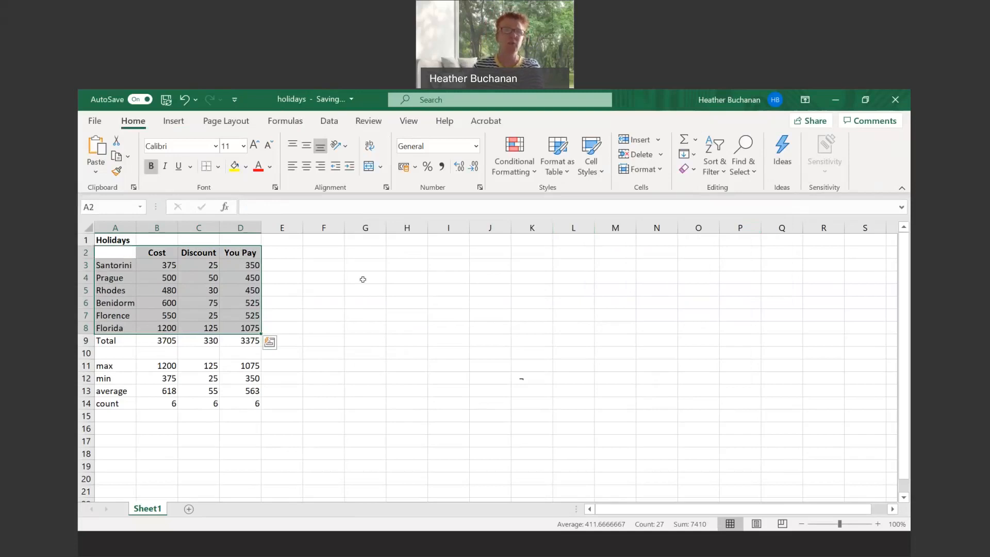
pyautogui.click(363, 279)
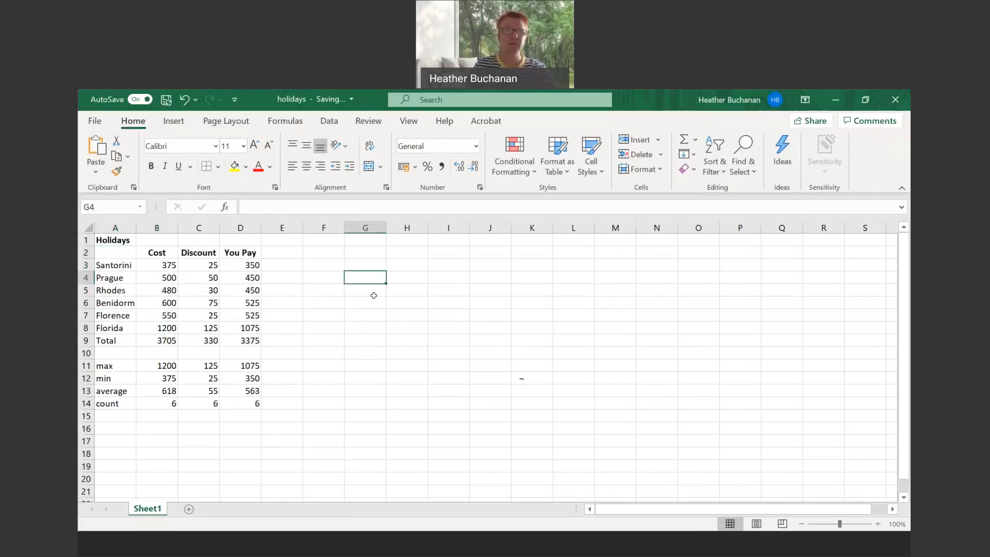
# Open the print settings, keep Print Active Sheets and set the page to Landscape Orientation.
pyautogui.click(96, 124)
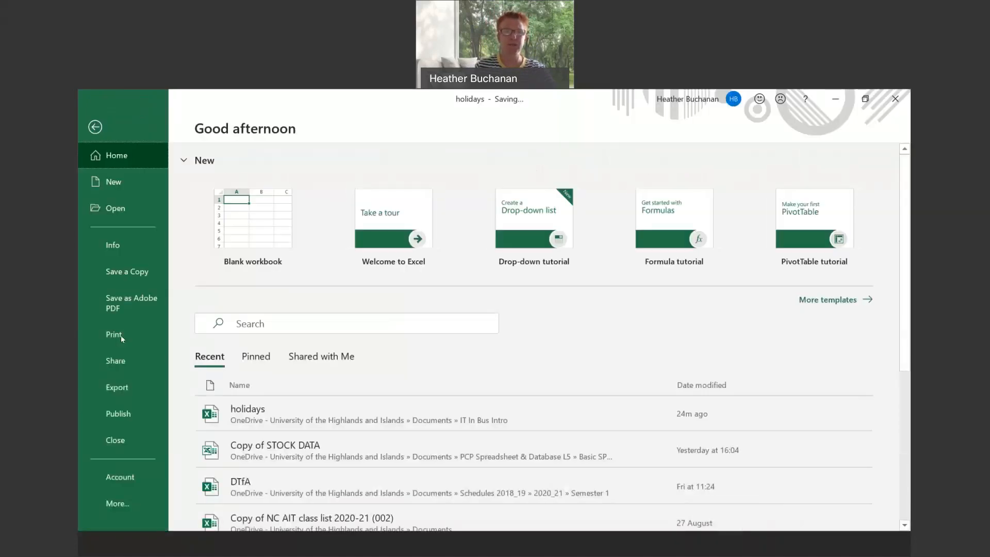
pyautogui.click(121, 335)
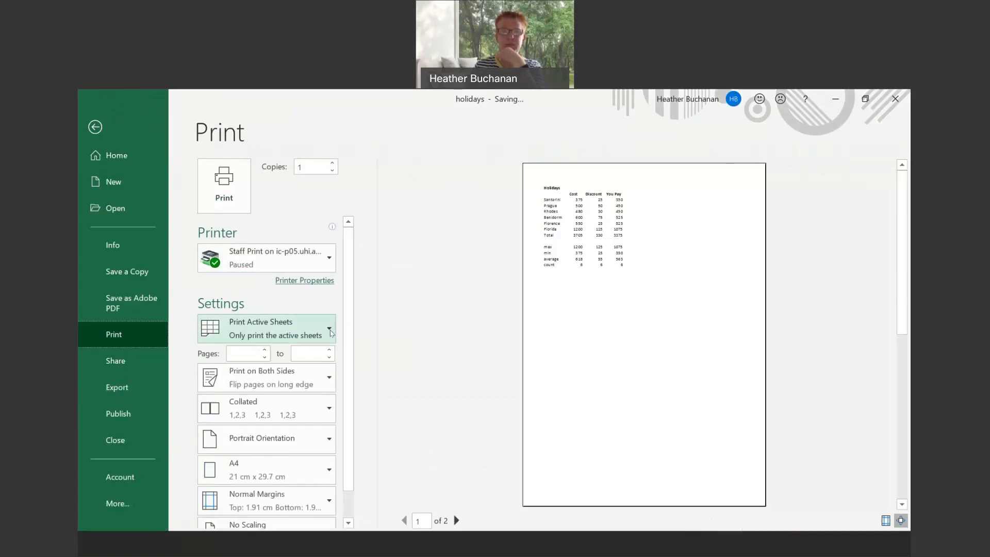
pyautogui.click(331, 333)
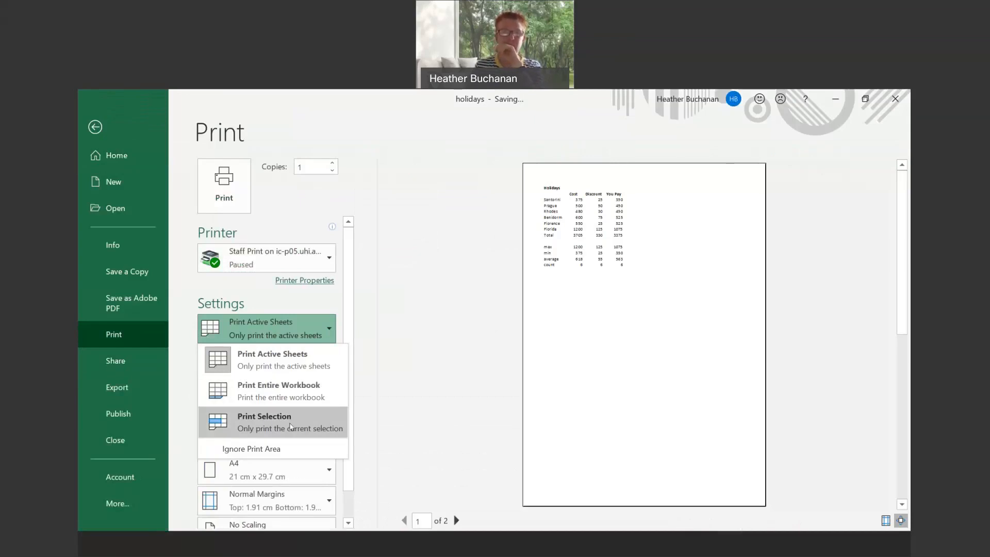
pyautogui.click(290, 366)
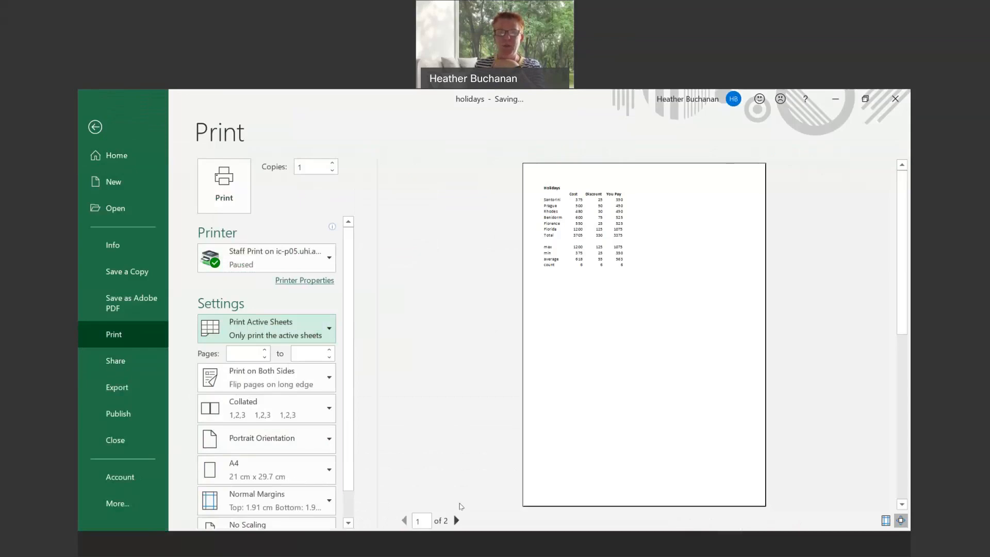
pyautogui.click(329, 439)
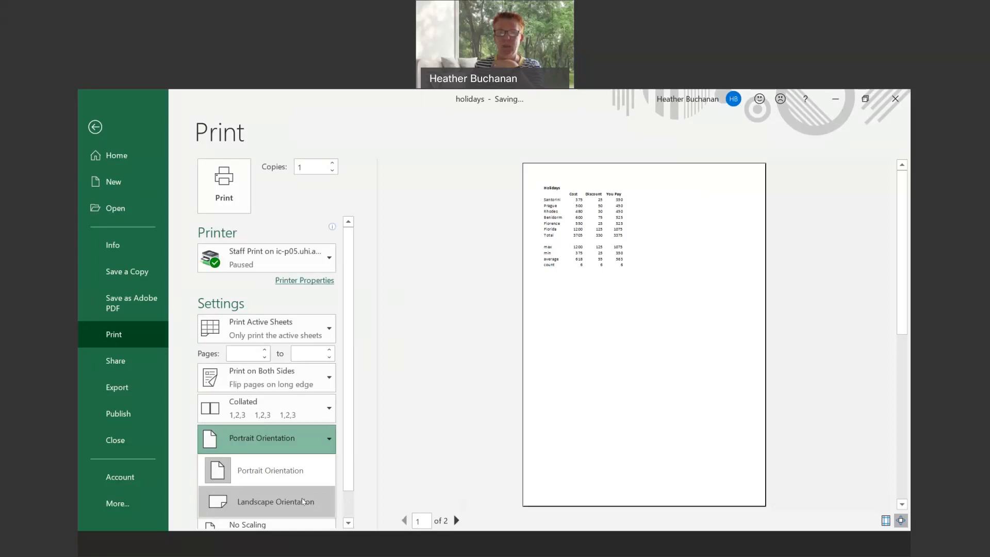
pyautogui.click(303, 501)
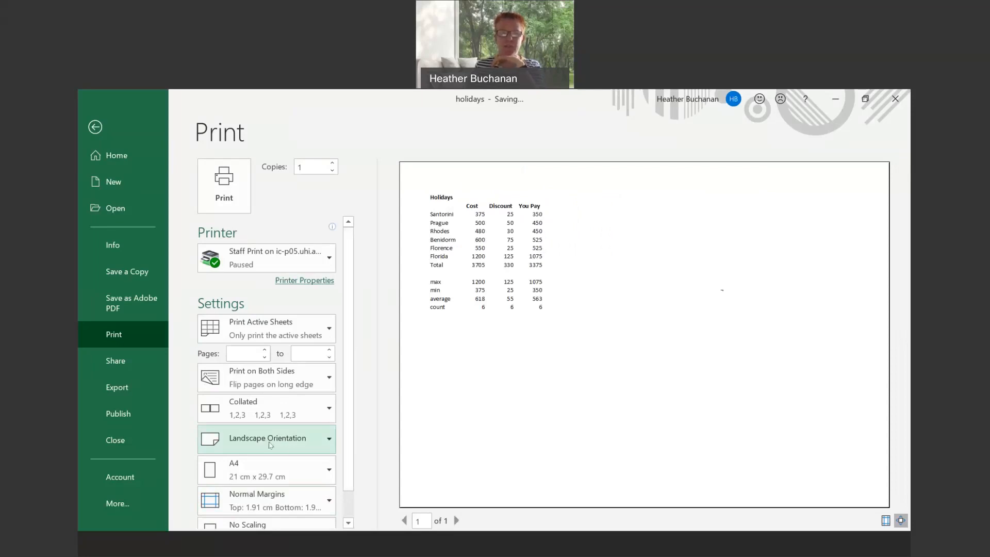
# Review the scaling options in the print settings without choosing a different one.
pyautogui.scroll(-1, 269, 442)
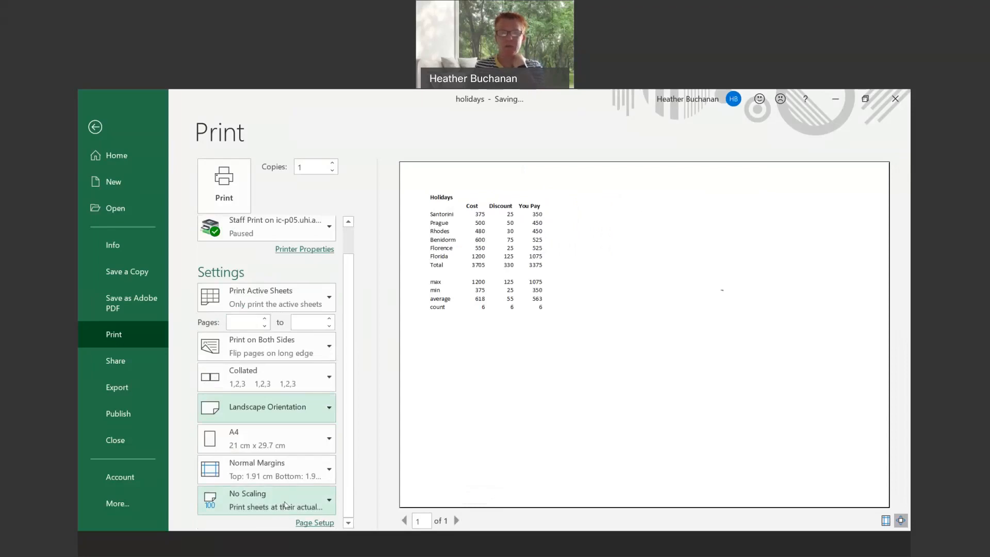
pyautogui.click(332, 506)
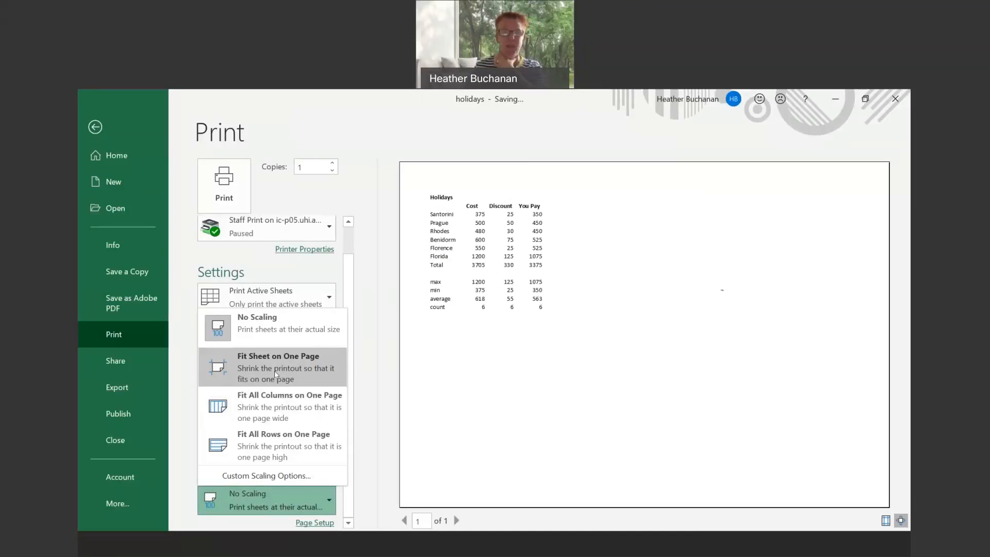
pyautogui.click(368, 406)
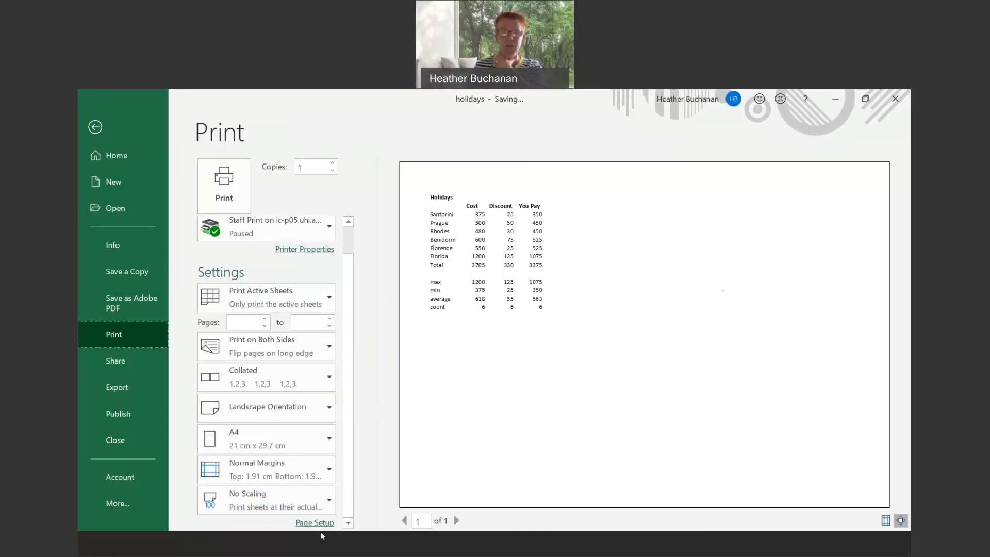
# In Page Setup, keep scaling at Adjust to 100% and turn on printed gridlines, returning to the worksheet.
pyautogui.click(309, 521)
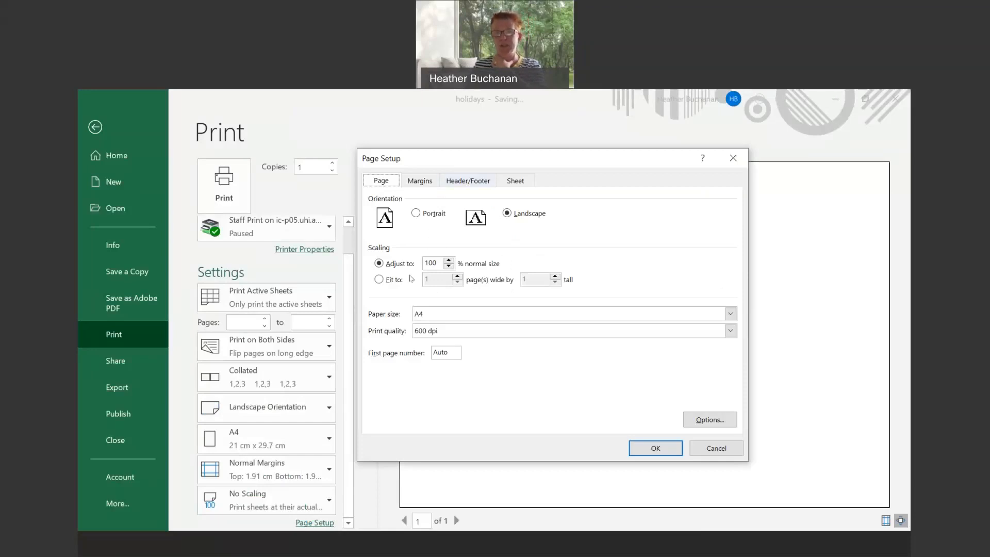
pyautogui.click(380, 280)
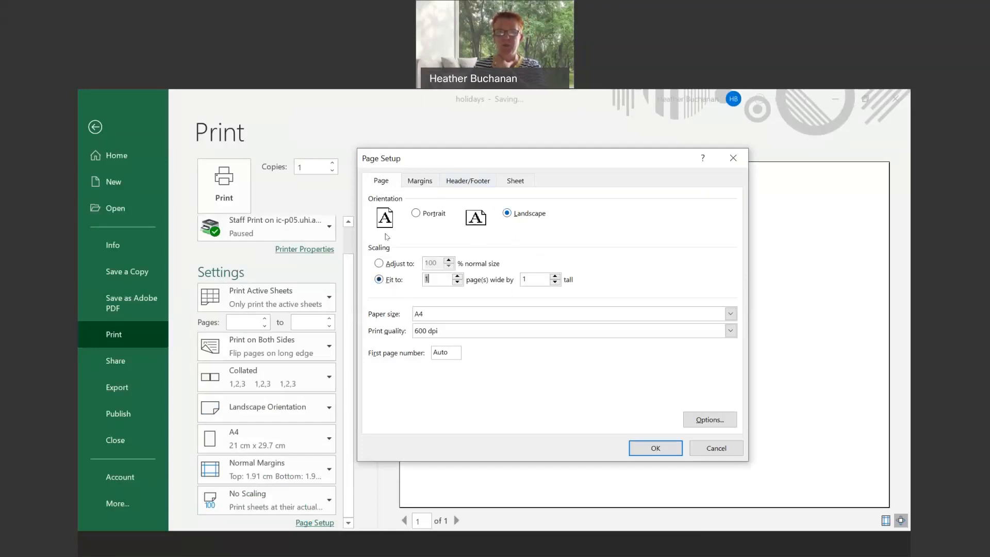
pyautogui.click(379, 264)
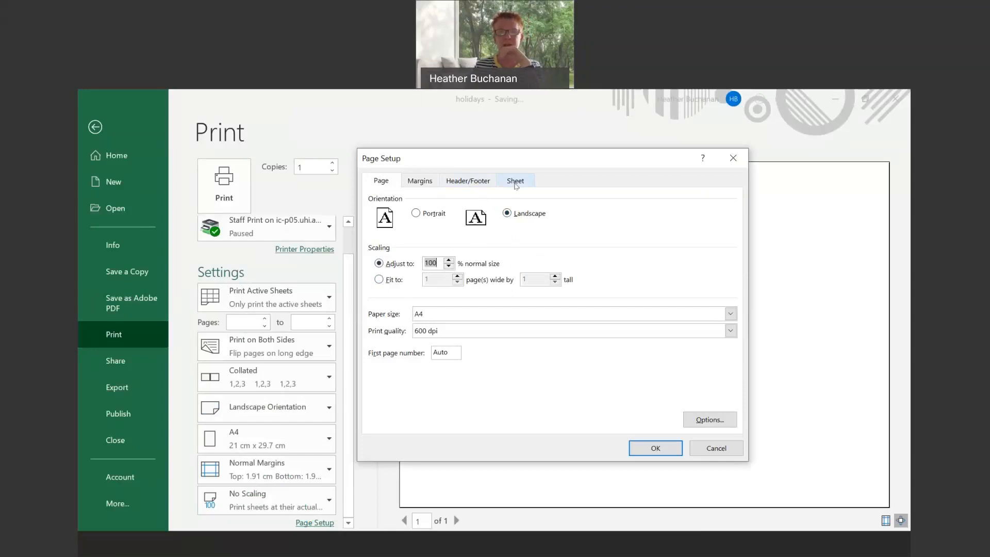
pyautogui.click(515, 184)
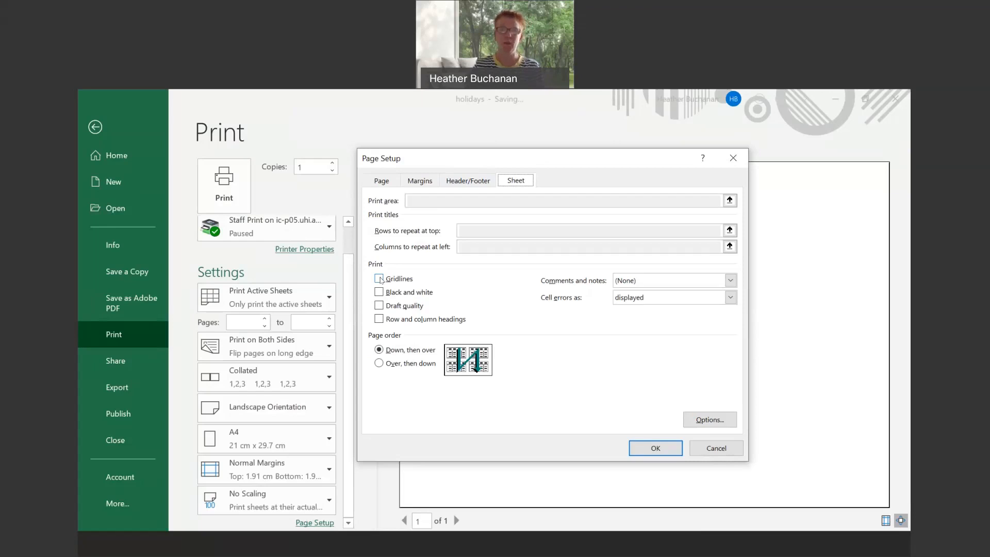
pyautogui.click(380, 281)
pyautogui.click(667, 453)
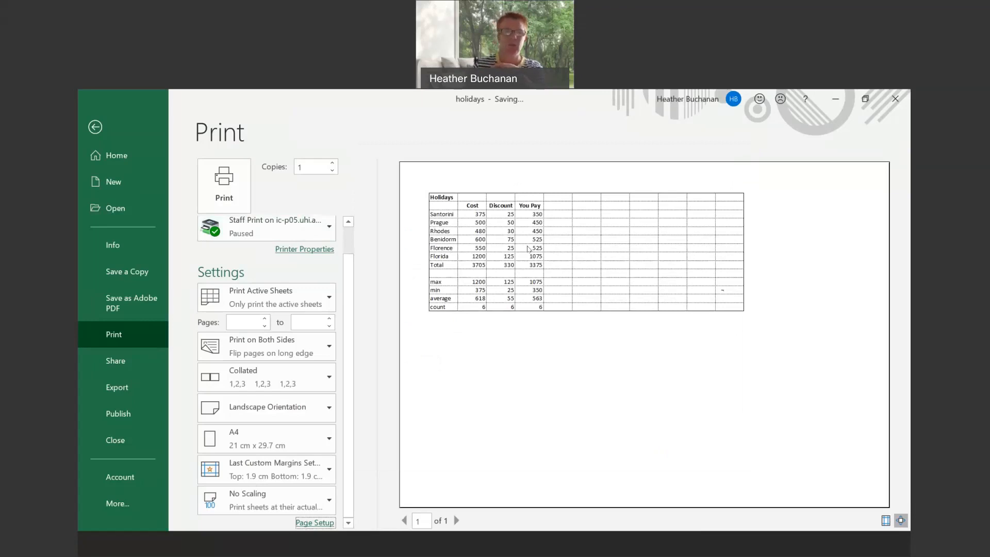
pyautogui.click(96, 128)
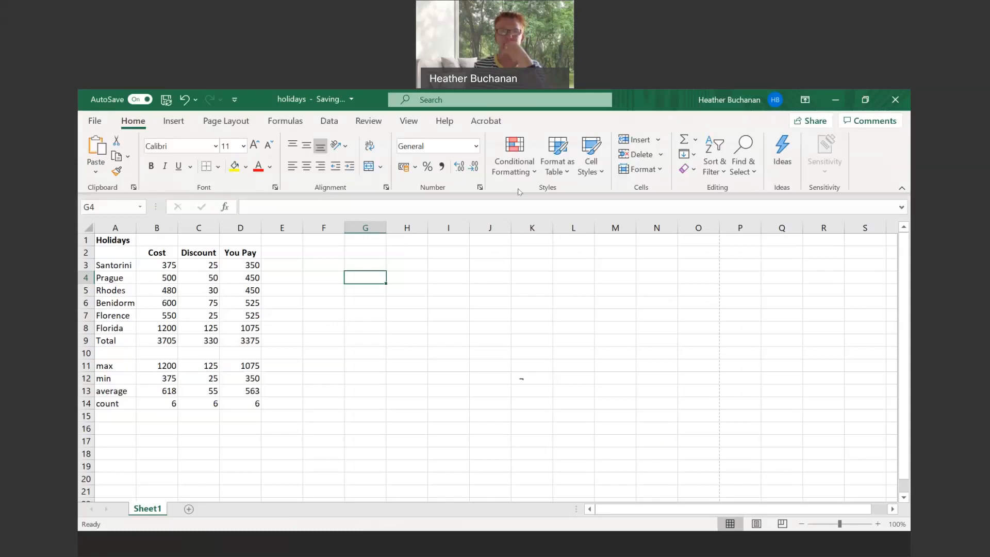
# Display the worksheet's formulas instead of their results and adjust the You Pay column to about 194 pixels wide.
pyautogui.click(347, 350)
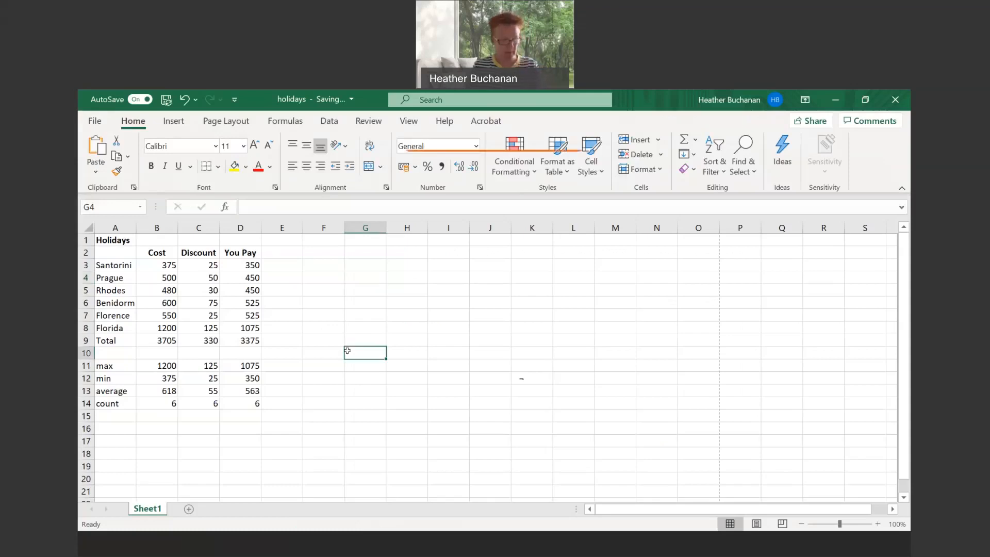
pyautogui.hotkey('ctrl', '`')
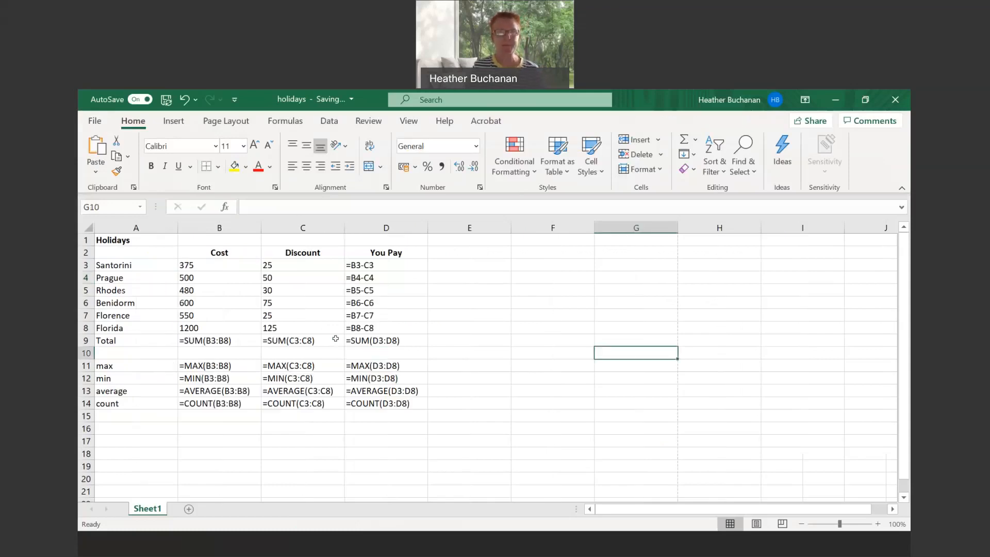
pyautogui.moveTo(438, 228); pyautogui.dragTo(427, 235)
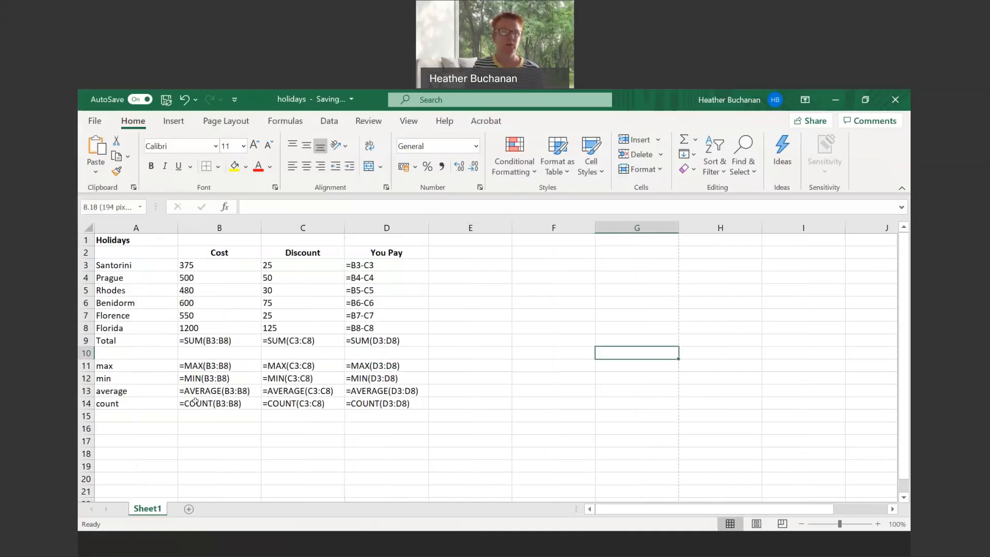
# In the print Page Setup, scale the formula view to fit 1 page wide by 1 tall.
pyautogui.click(94, 121)
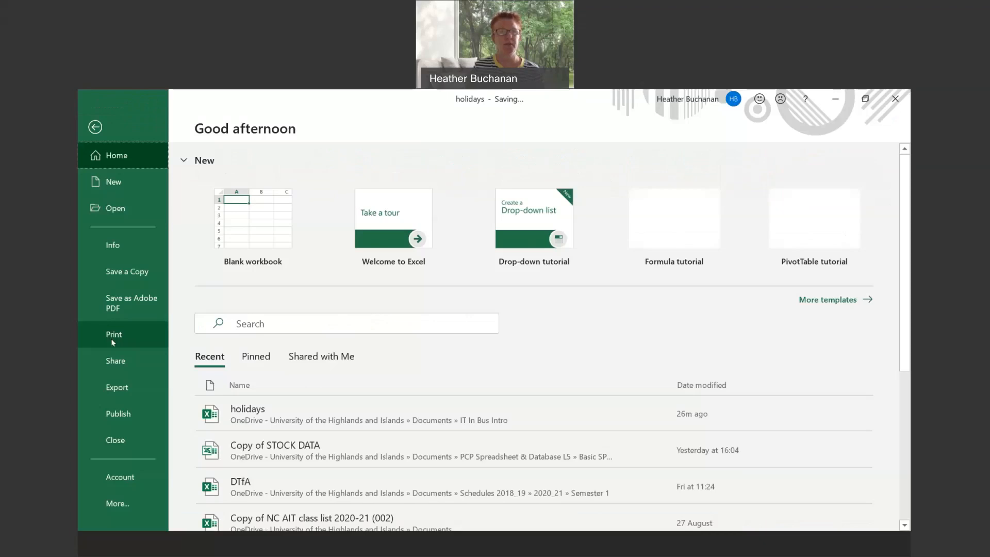
pyautogui.click(113, 339)
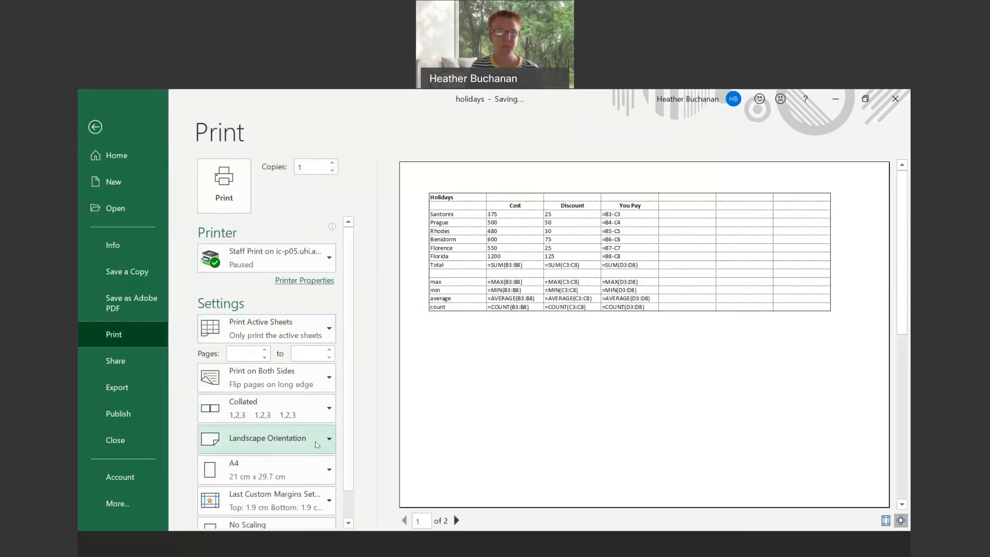
pyautogui.scroll(-1, 268, 518)
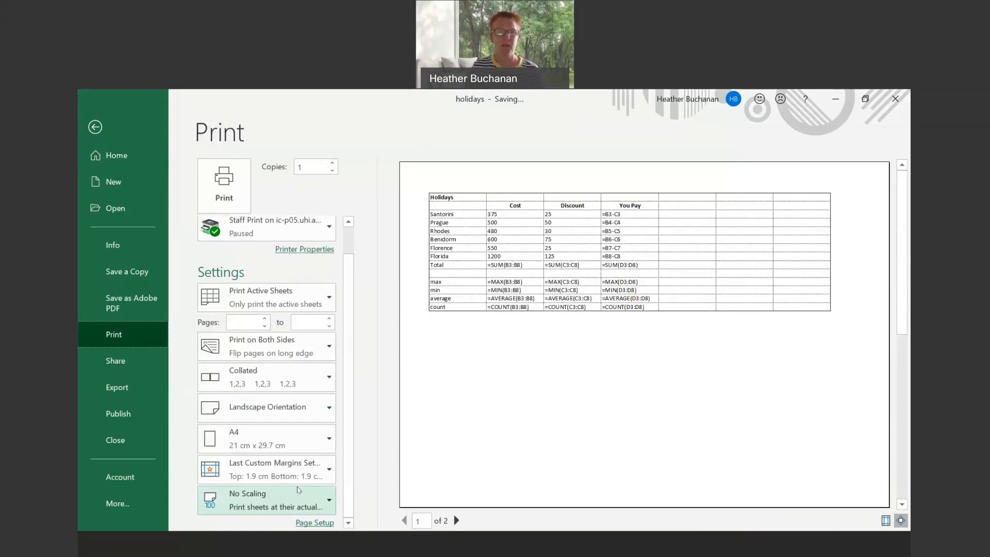
pyautogui.click(311, 523)
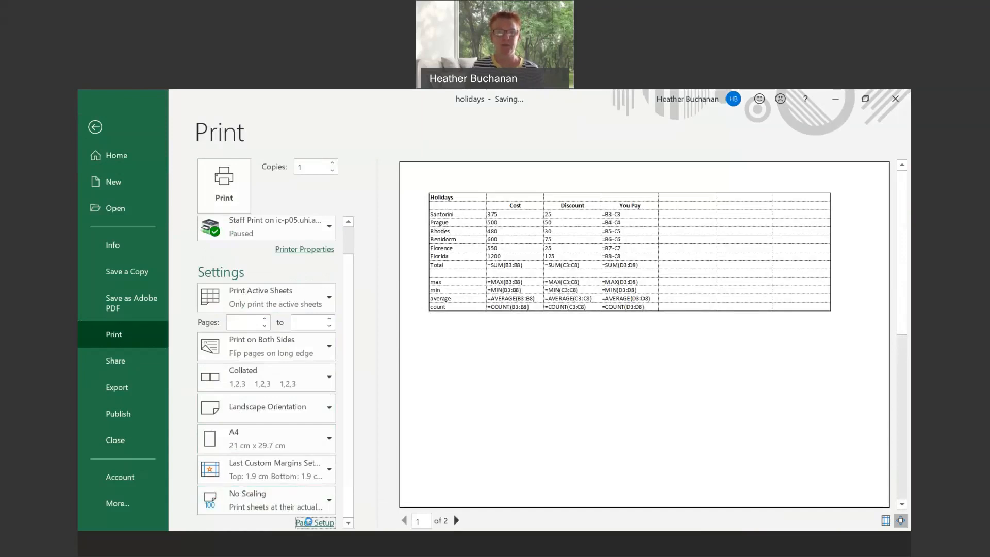
pyautogui.click(389, 279)
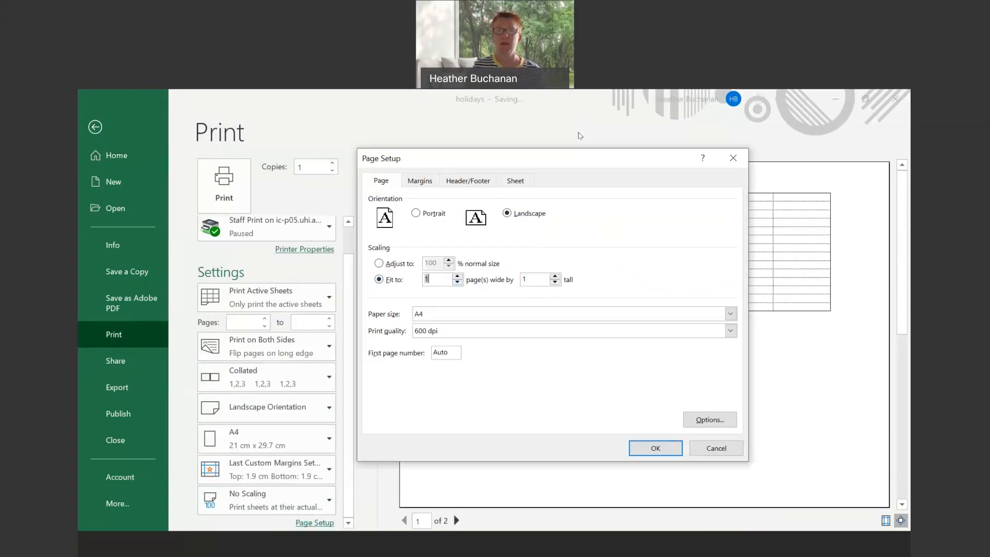
# Turn on printed row and column headings in the sheet options and apply the page setup.
pyautogui.click(515, 181)
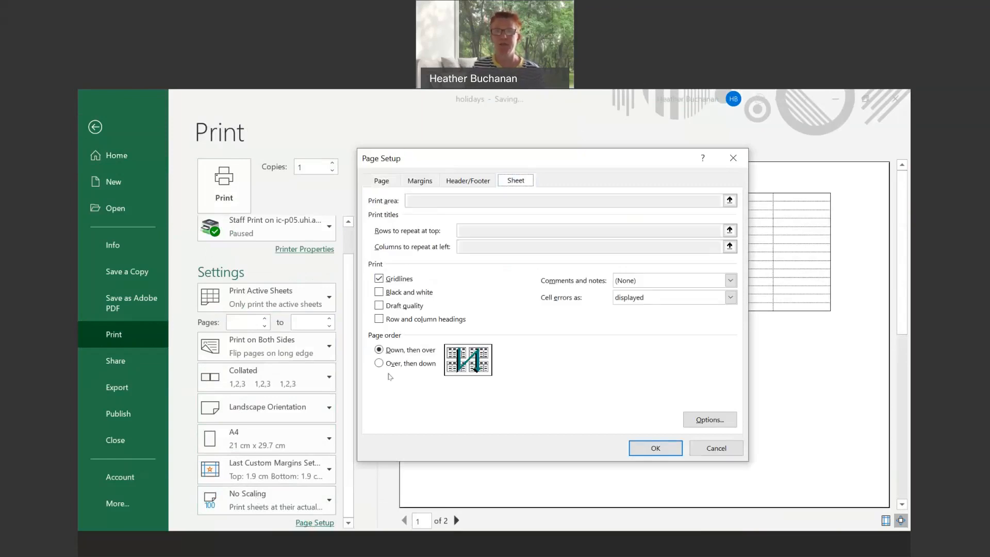
pyautogui.click(442, 320)
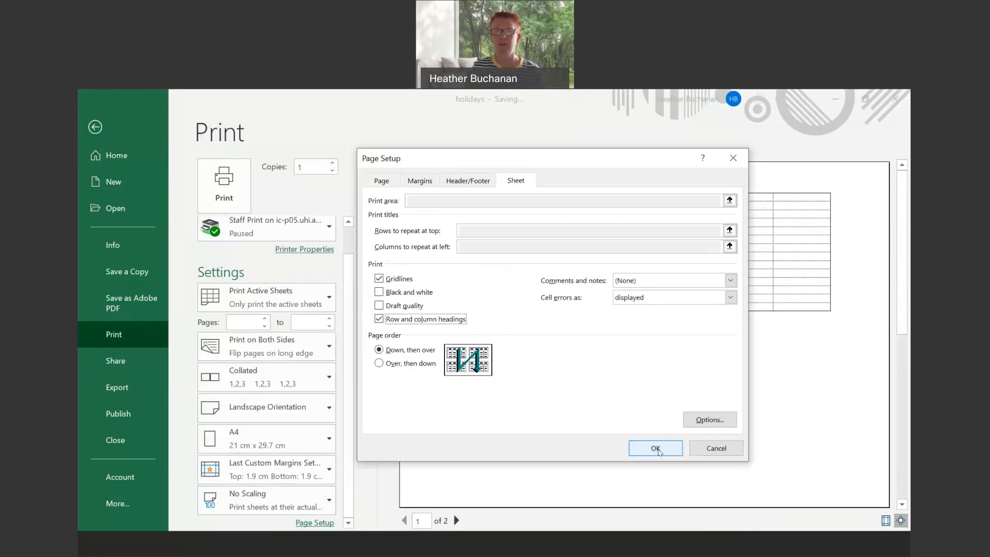
pyautogui.click(656, 449)
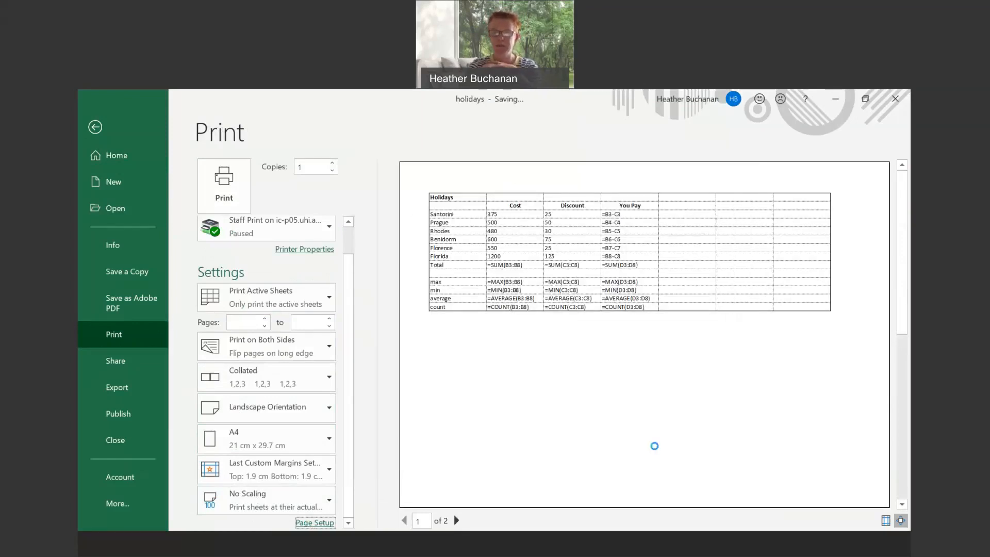